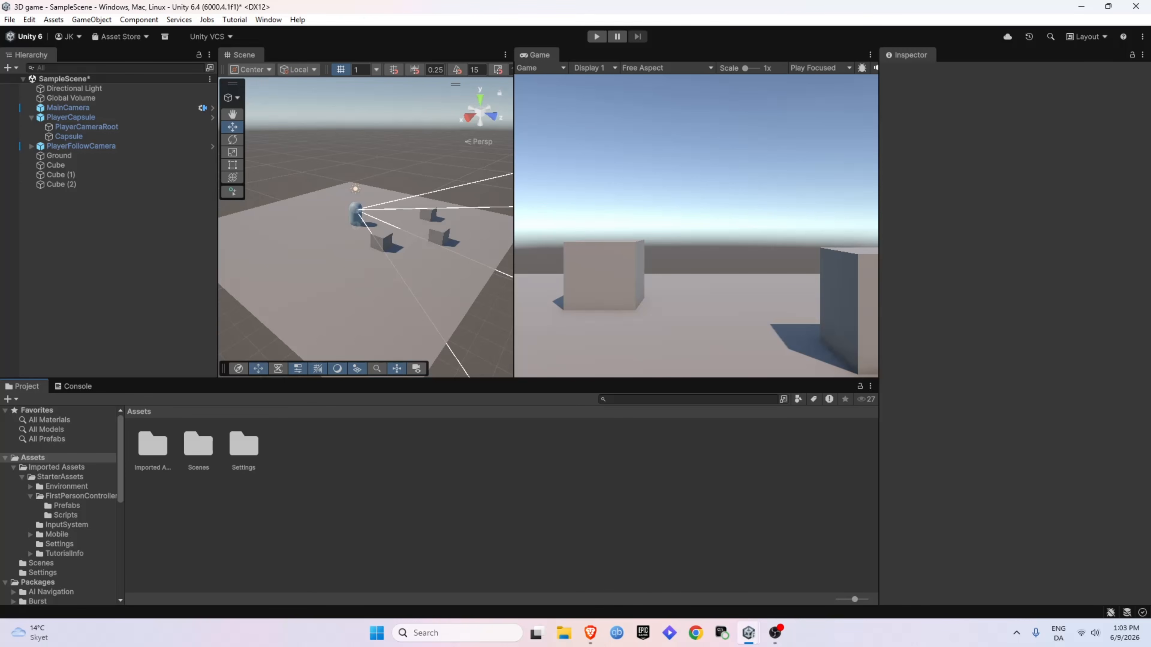
# Step: Move the newly imported Veresen folder into the Imported Assets folder
pyautogui.hotkey('alt', 'Tab')
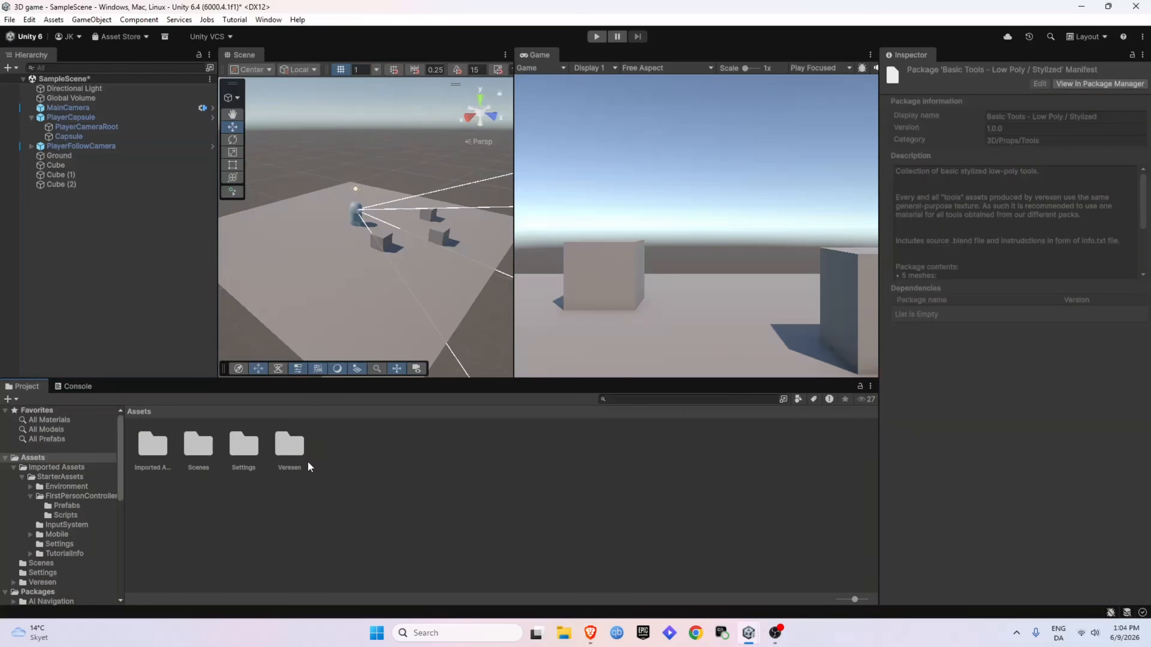
pyautogui.moveTo(287, 450); pyautogui.dragTo(153, 452)
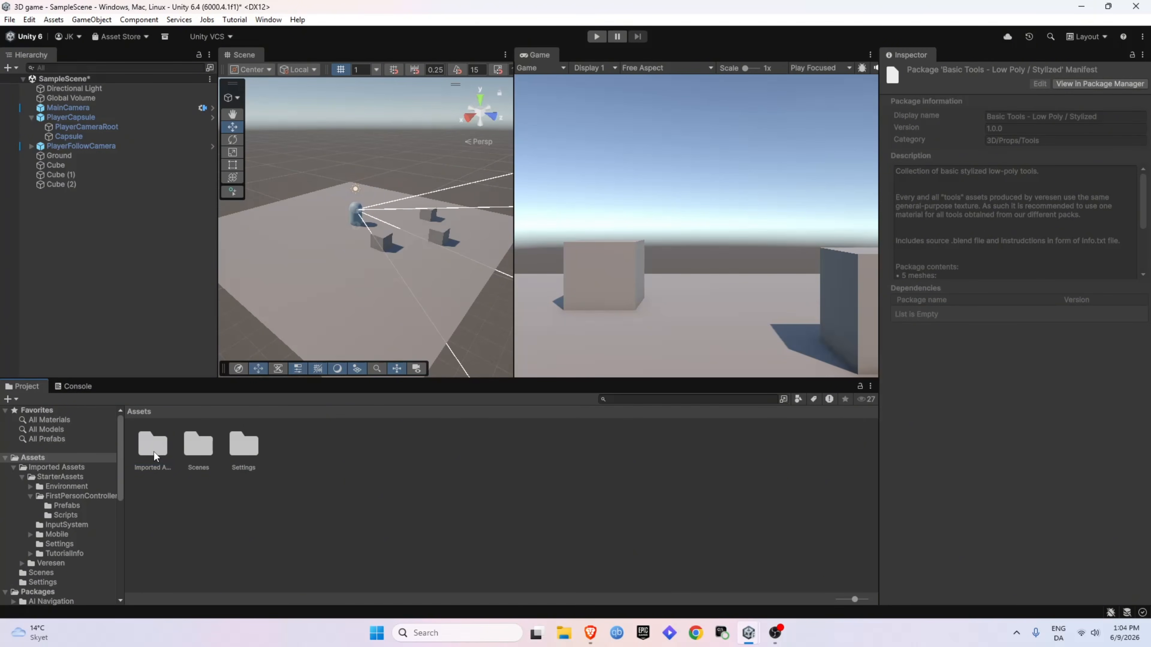
# Step: Open the Prefabs folder of the BasicTools package inside Imported Assets > Veresen
pyautogui.doubleClick(154, 452)
pyautogui.doubleClick(199, 448)
pyautogui.doubleClick(162, 449)
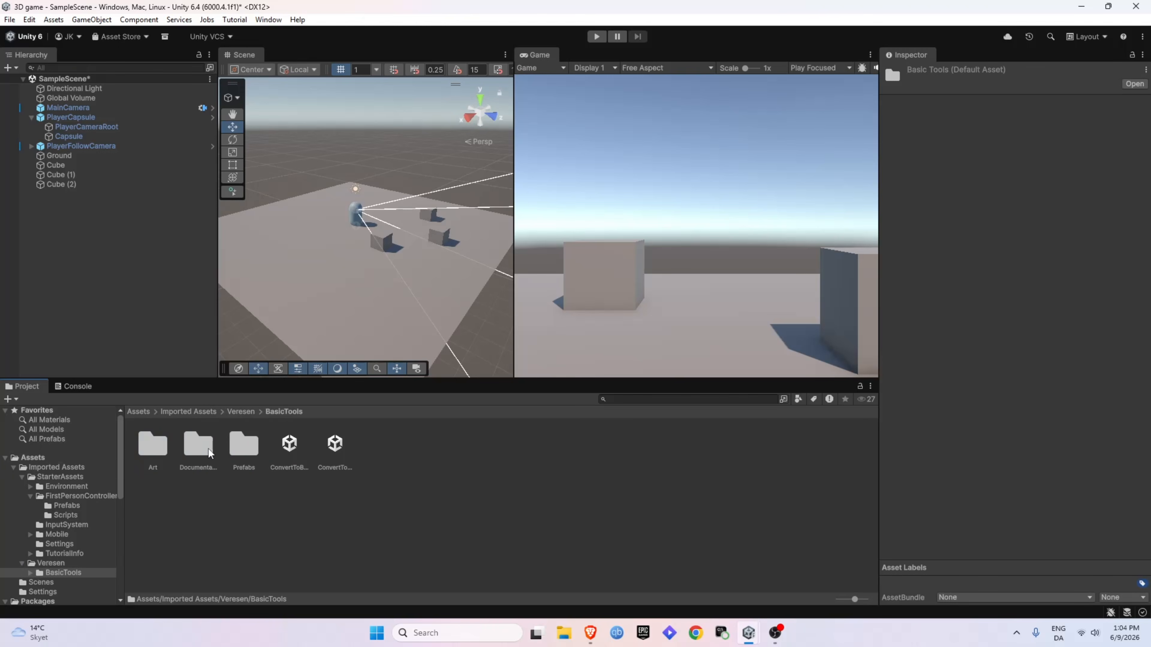
pyautogui.doubleClick(252, 451)
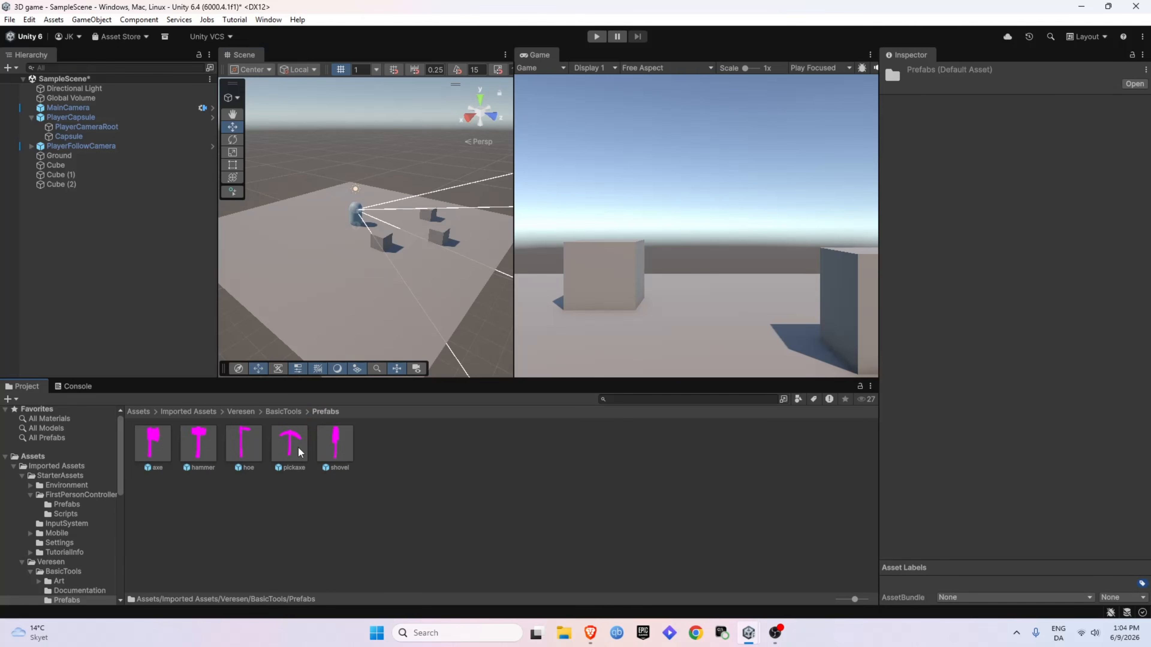
pyautogui.moveTo(294, 443); pyautogui.dragTo(303, 418)
# Step: Scan the project with the Render Pipeline Converter and convert the assets from Built-in to Universal Render Pipeline (Universal Renderer)
pyautogui.click(267, 21)
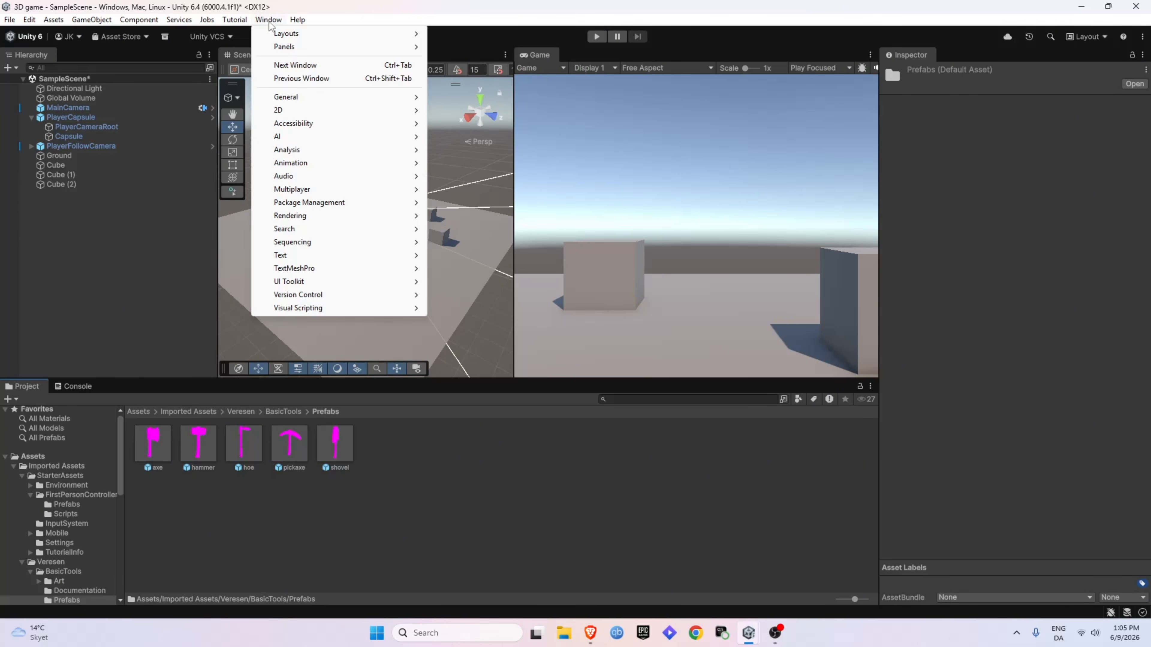
pyautogui.moveTo(342, 221)
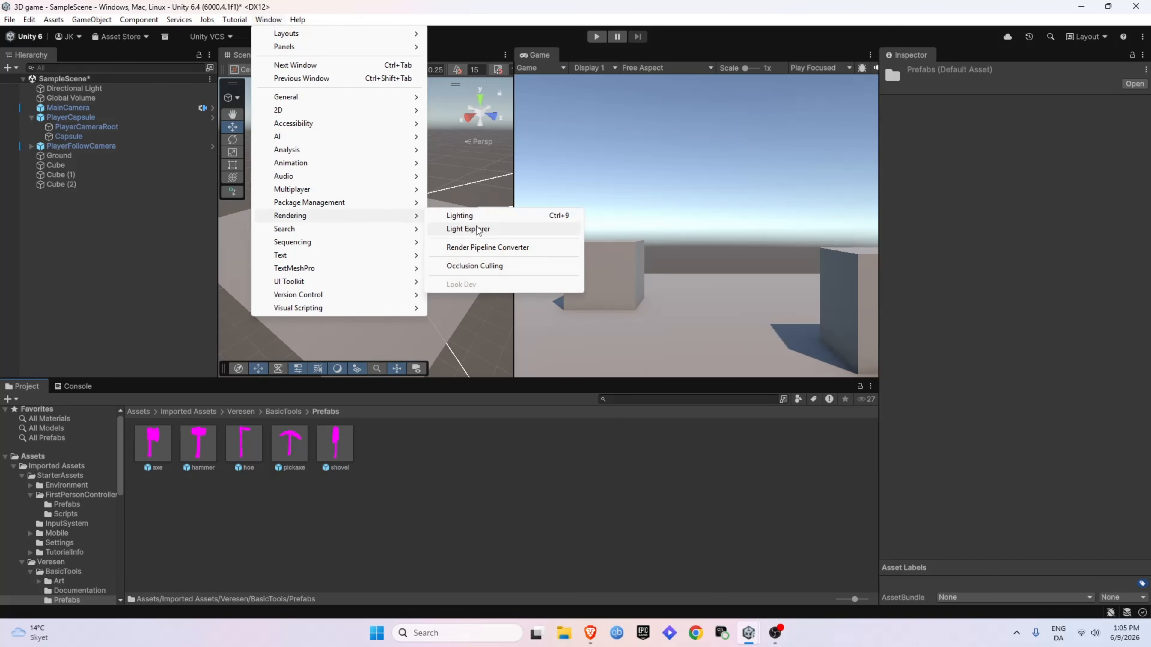
pyautogui.click(475, 248)
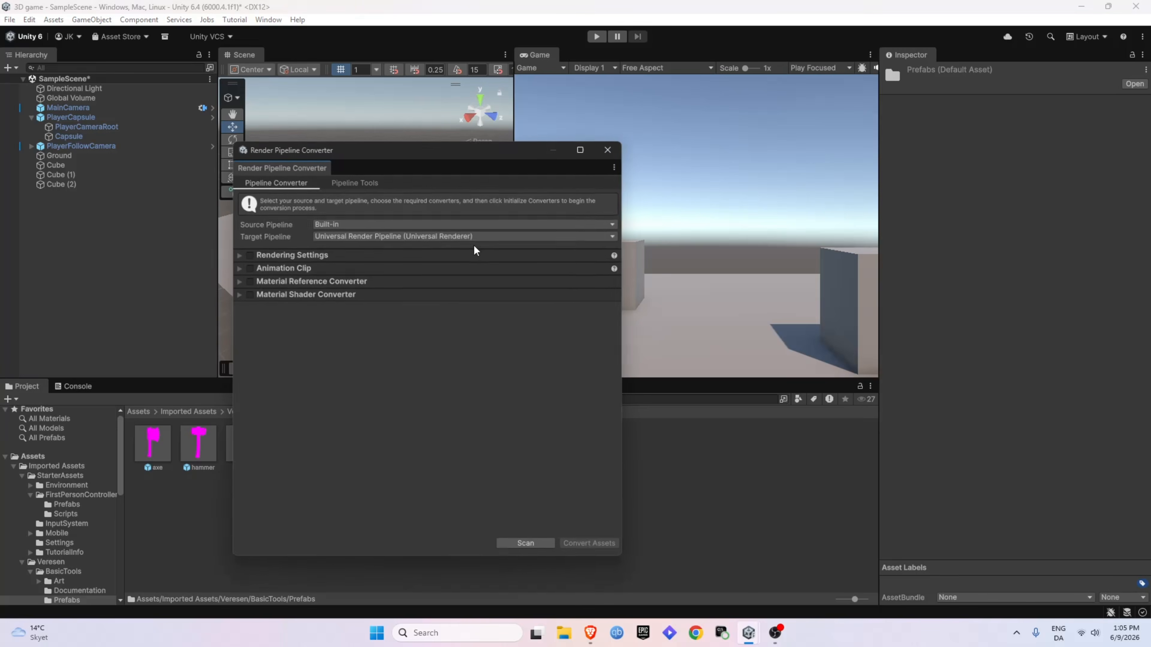
pyautogui.click(515, 545)
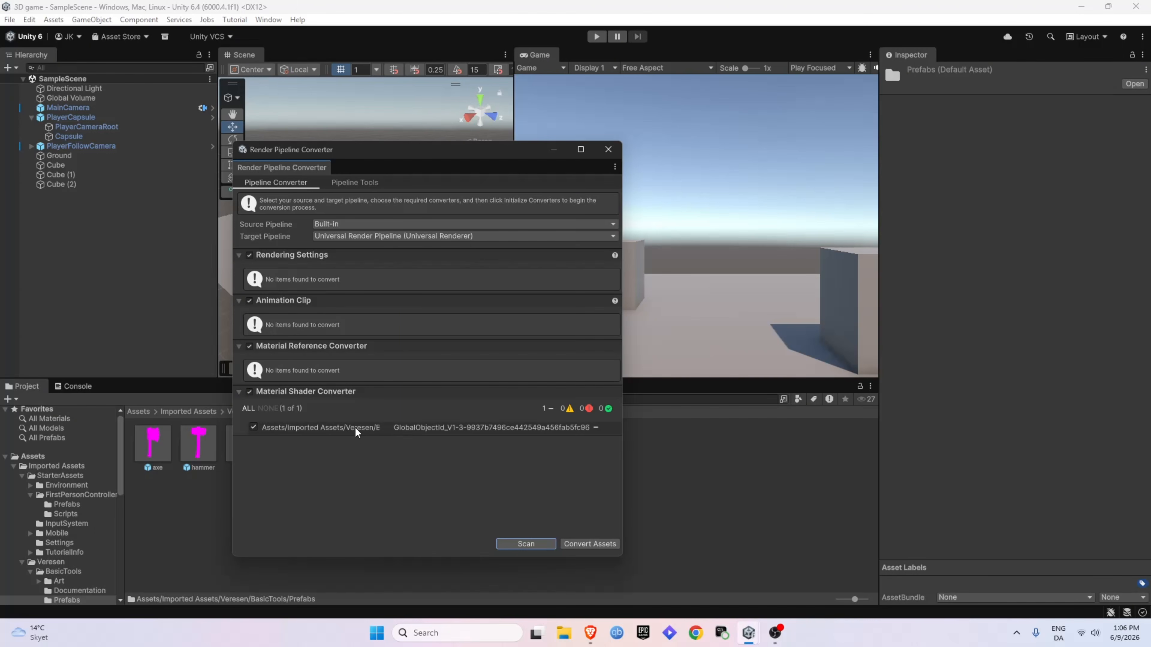
pyautogui.click(591, 544)
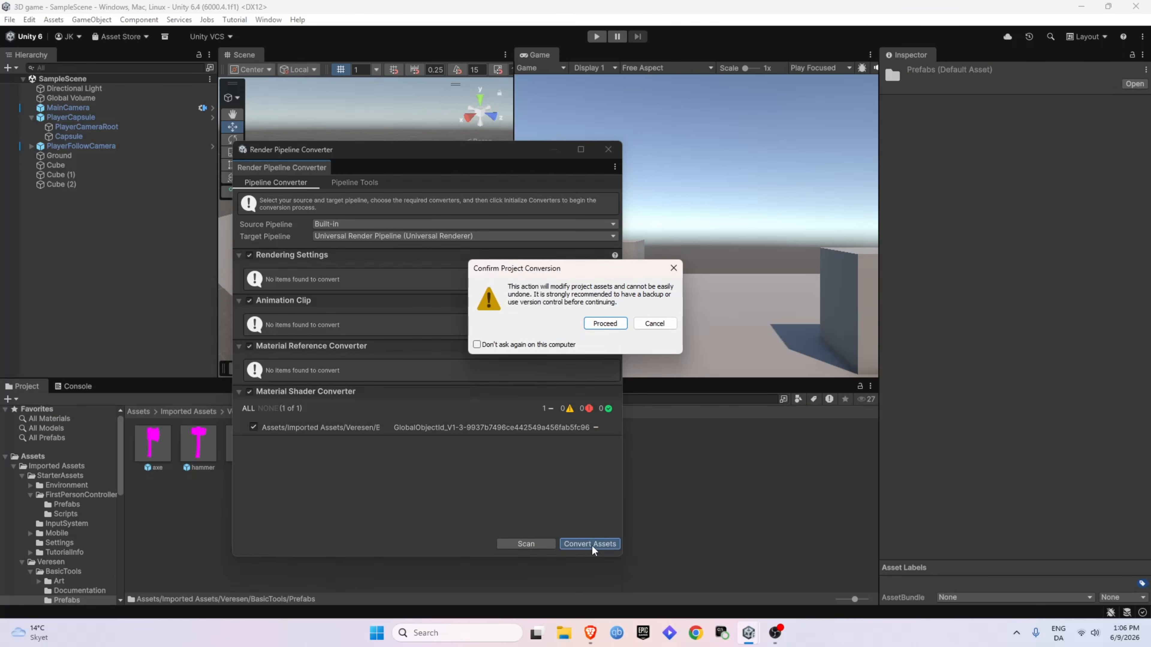
pyautogui.click(605, 324)
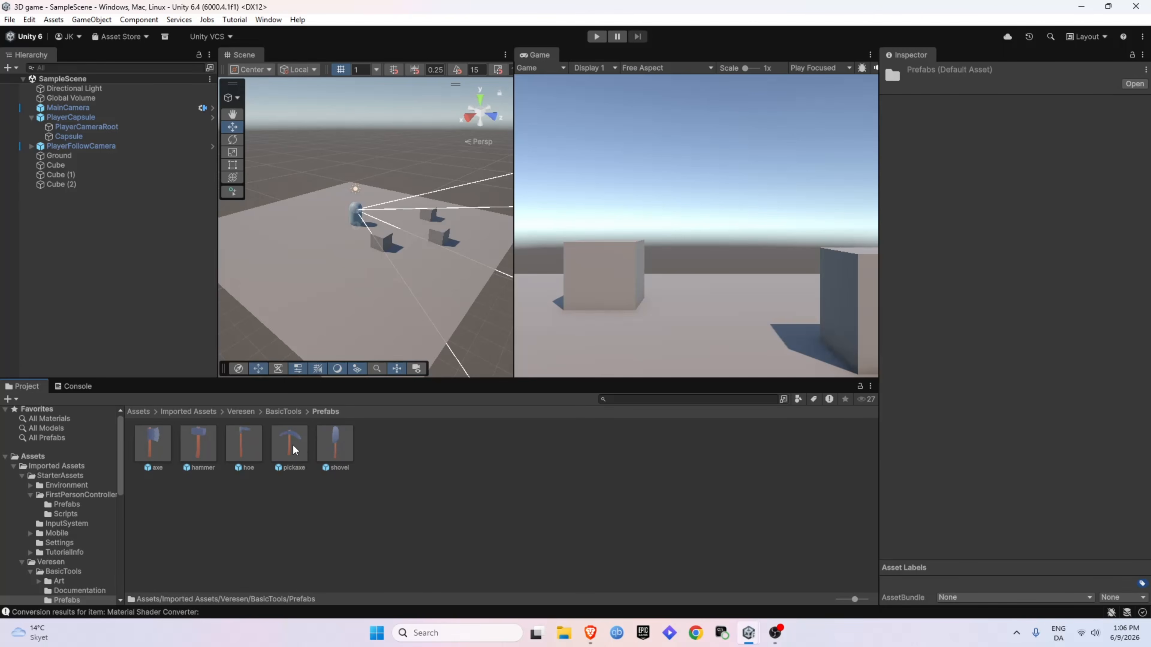
# Step: Place the pickaxe prefab on the ground in the scene and inspect its converted material up close
pyautogui.moveTo(296, 446); pyautogui.dragTo(342, 284)
pyautogui.press('f')
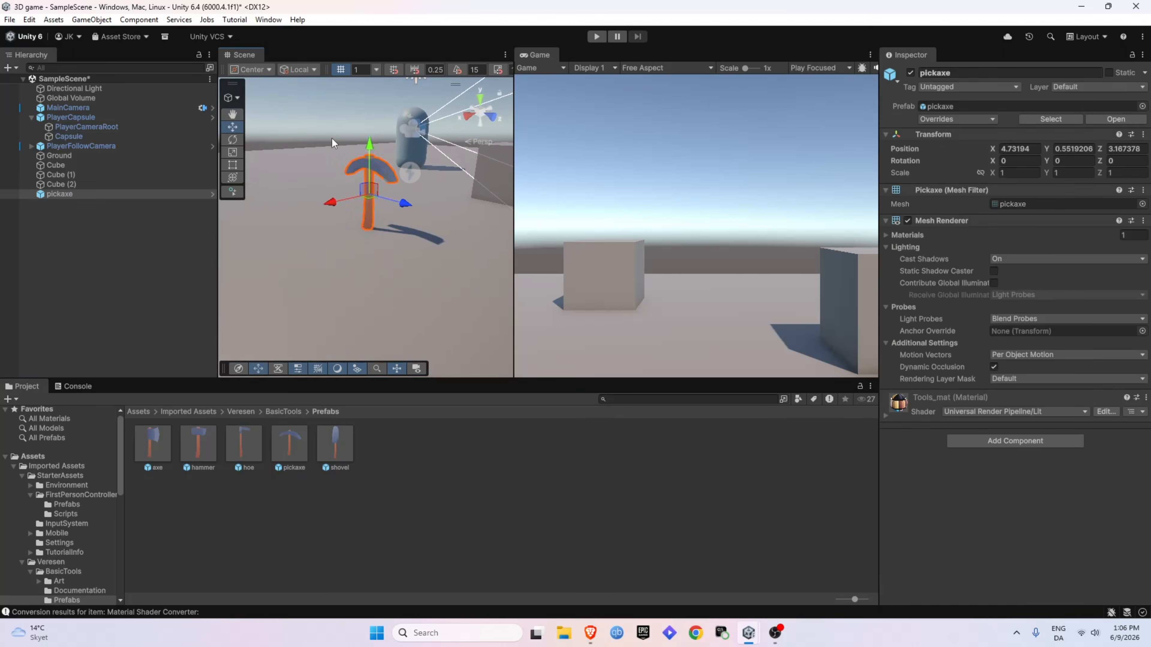
pyautogui.click(329, 144)
pyautogui.moveTo(327, 146); pyautogui.dragTo(329, 158, button='right')
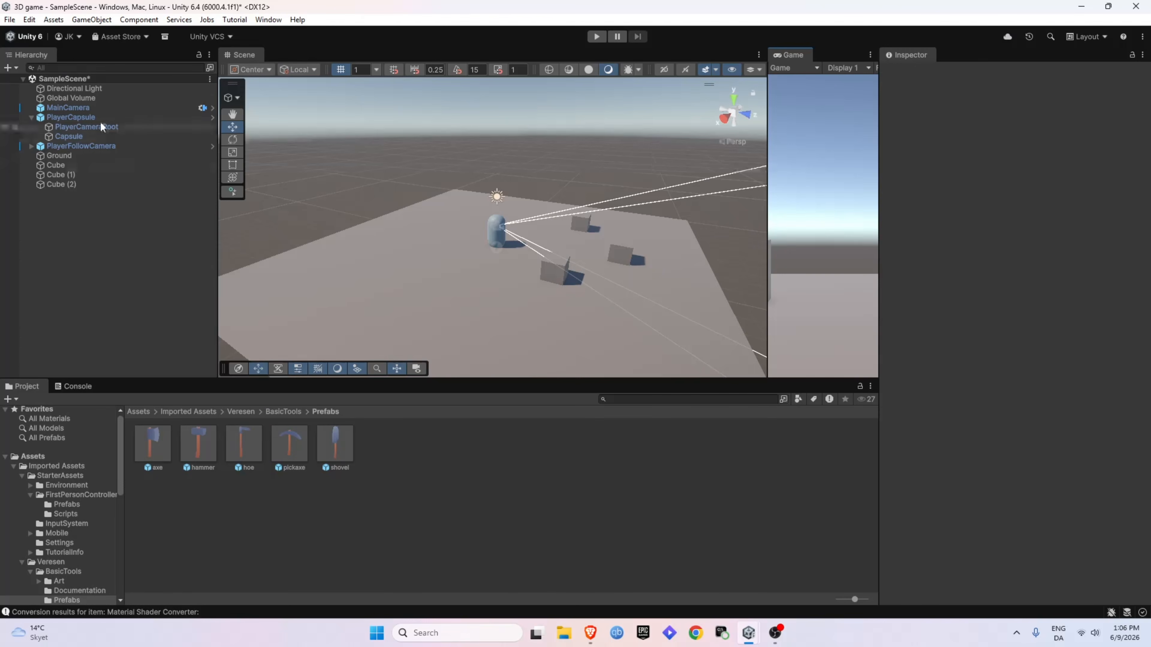
# Step: Create an empty child object named Axe under PlayerCameraRoot
pyautogui.click(77, 126)
pyautogui.rightClick(77, 127)
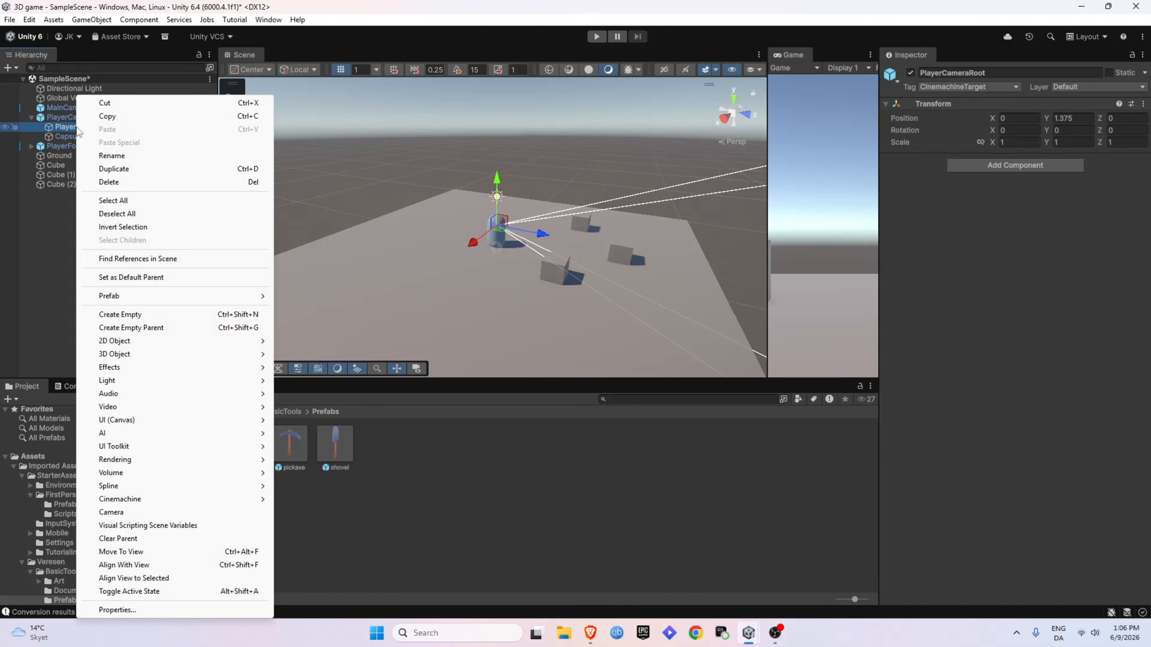
pyautogui.click(145, 316)
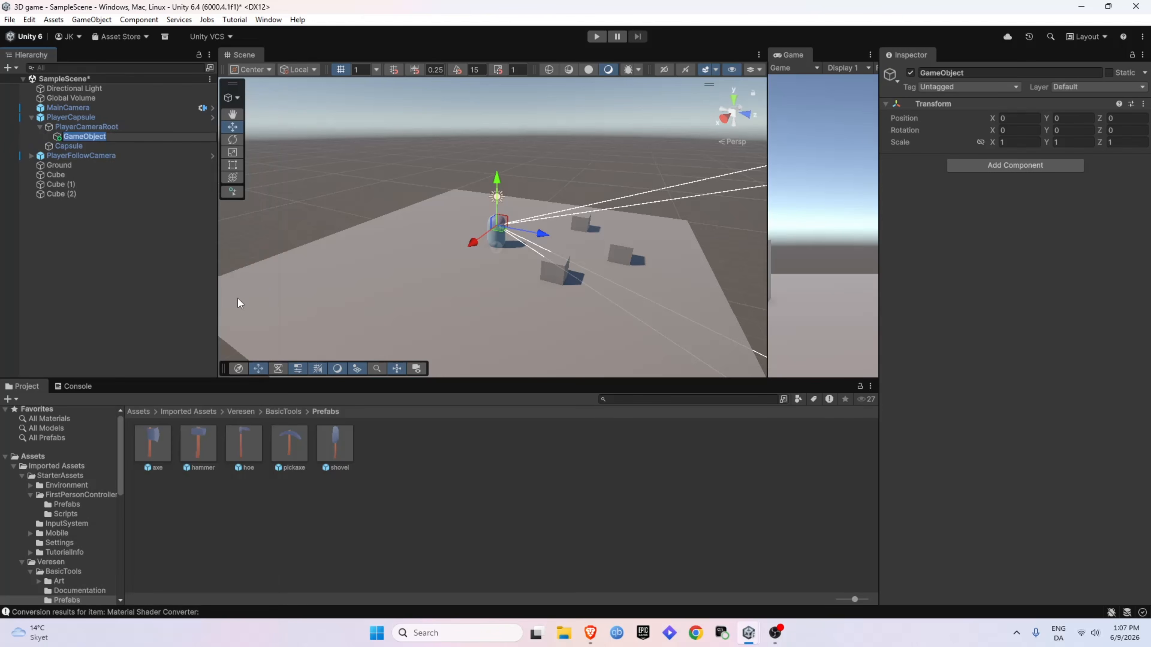
pyautogui.write('Axe')
pyautogui.press('Return')
# Step: Create an empty child object named Model under Axe and place the axe prefab inside it
pyautogui.rightClick(77, 137)
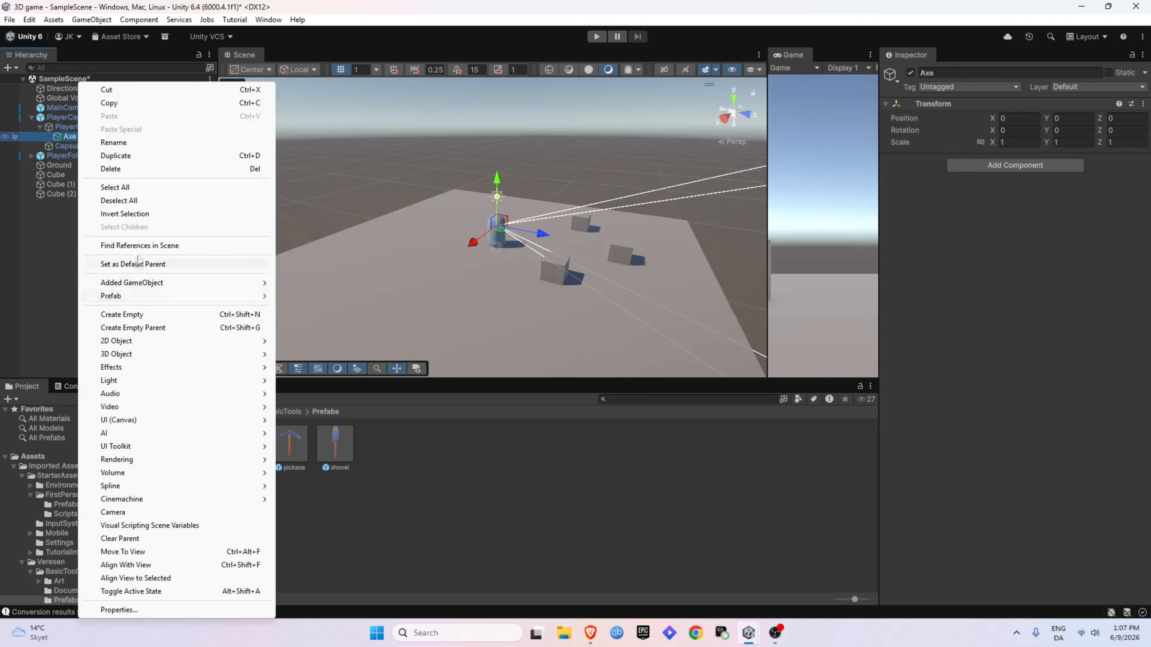
pyautogui.click(133, 313)
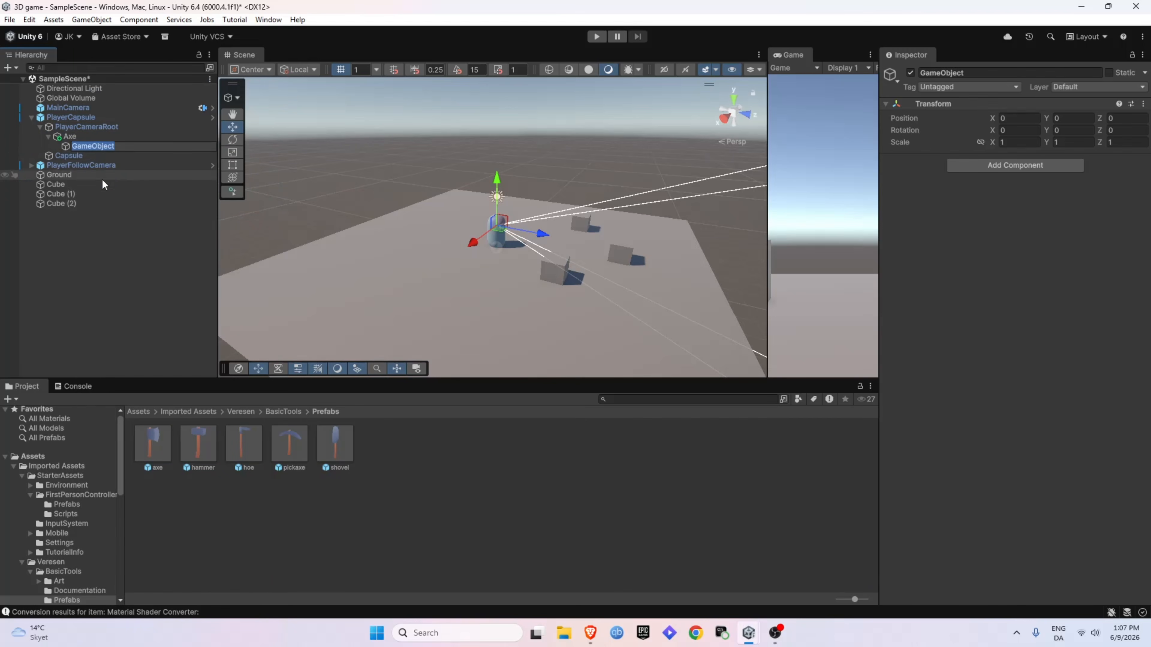
pyautogui.write('Model')
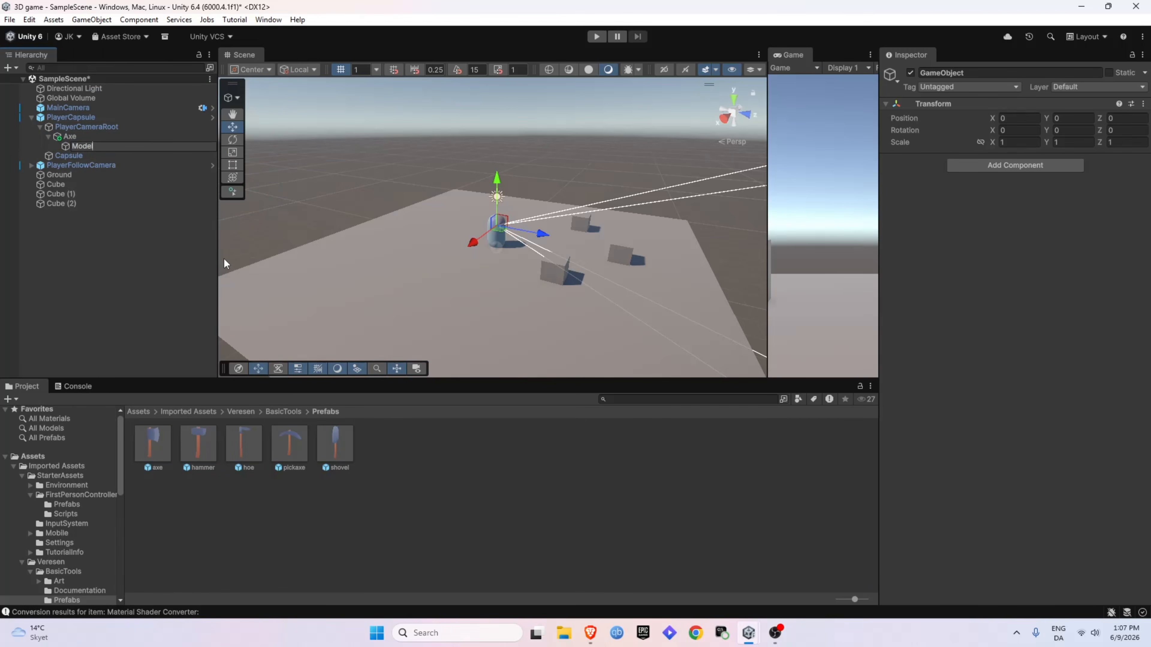
pyautogui.press('Return')
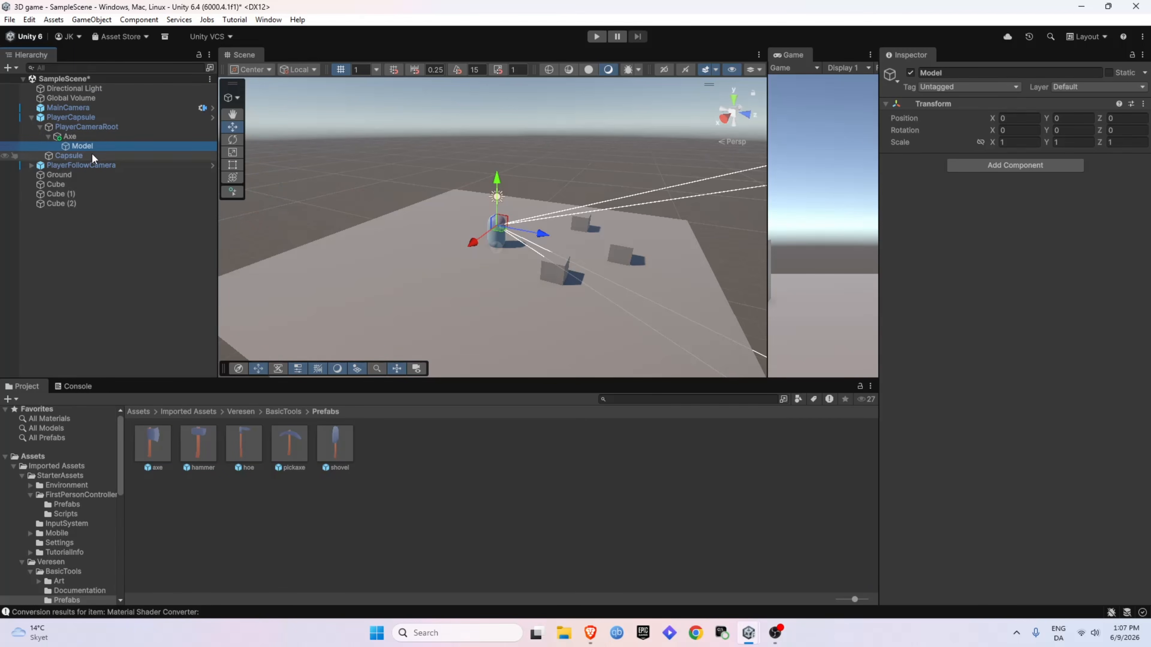
pyautogui.moveTo(156, 438); pyautogui.dragTo(108, 235)
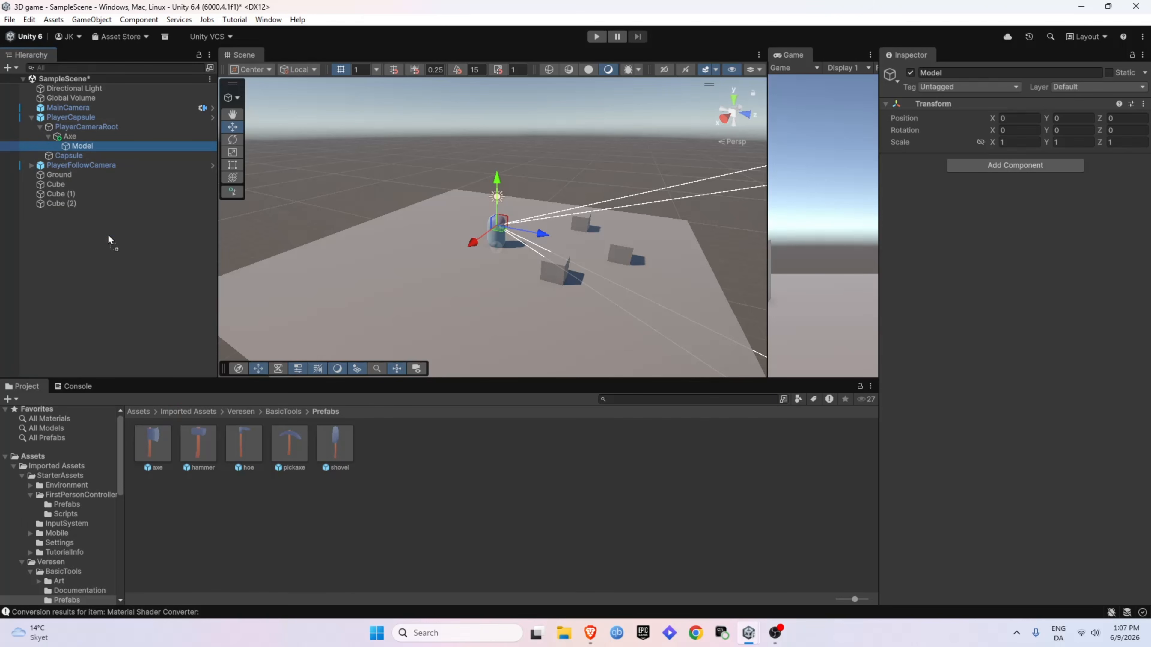
pyautogui.moveTo(79, 147); pyautogui.dragTo(80, 147)
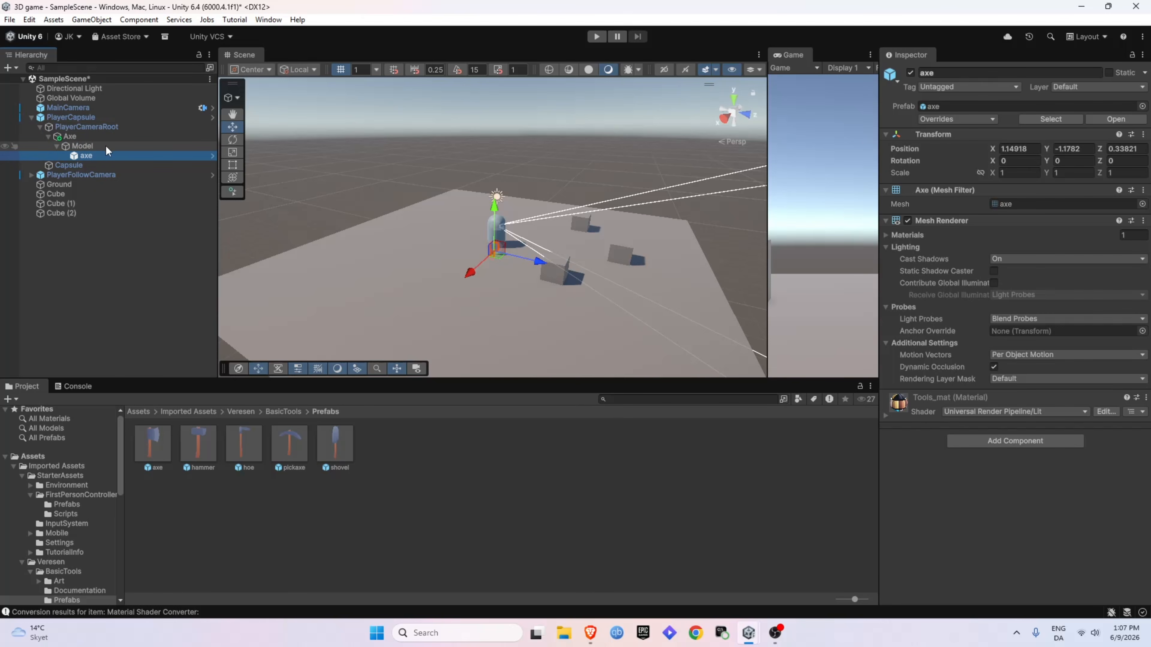
# Step: Reset the transform of the axe prefab instance inside Model
pyautogui.click(92, 137)
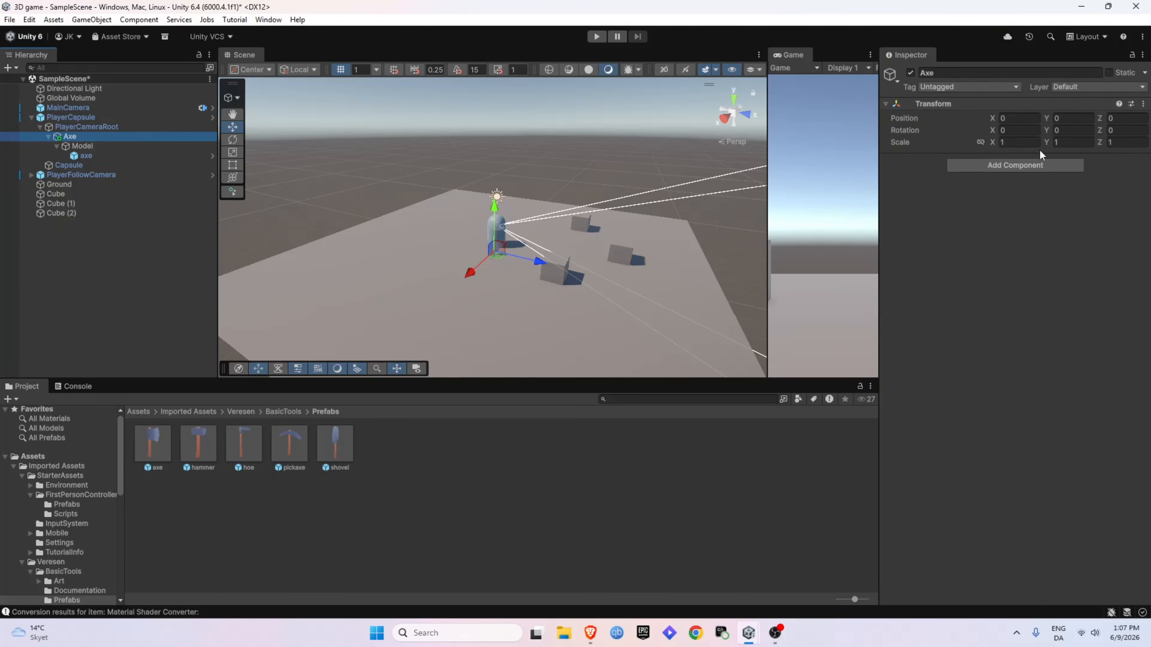
pyautogui.click(126, 146)
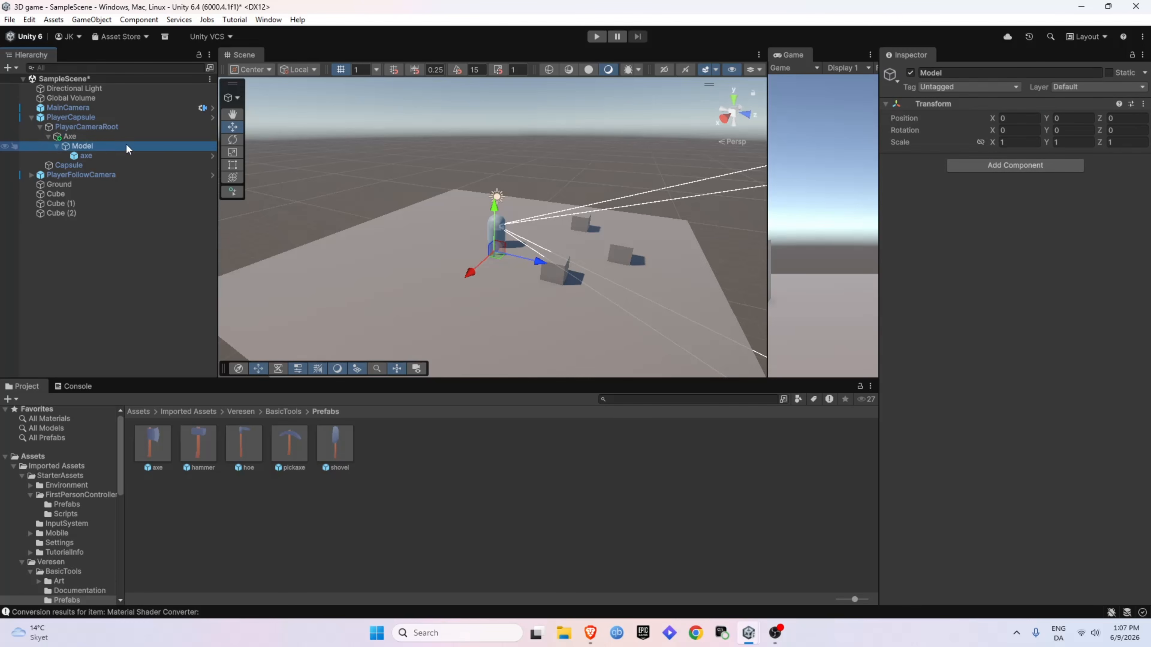
pyautogui.click(99, 153)
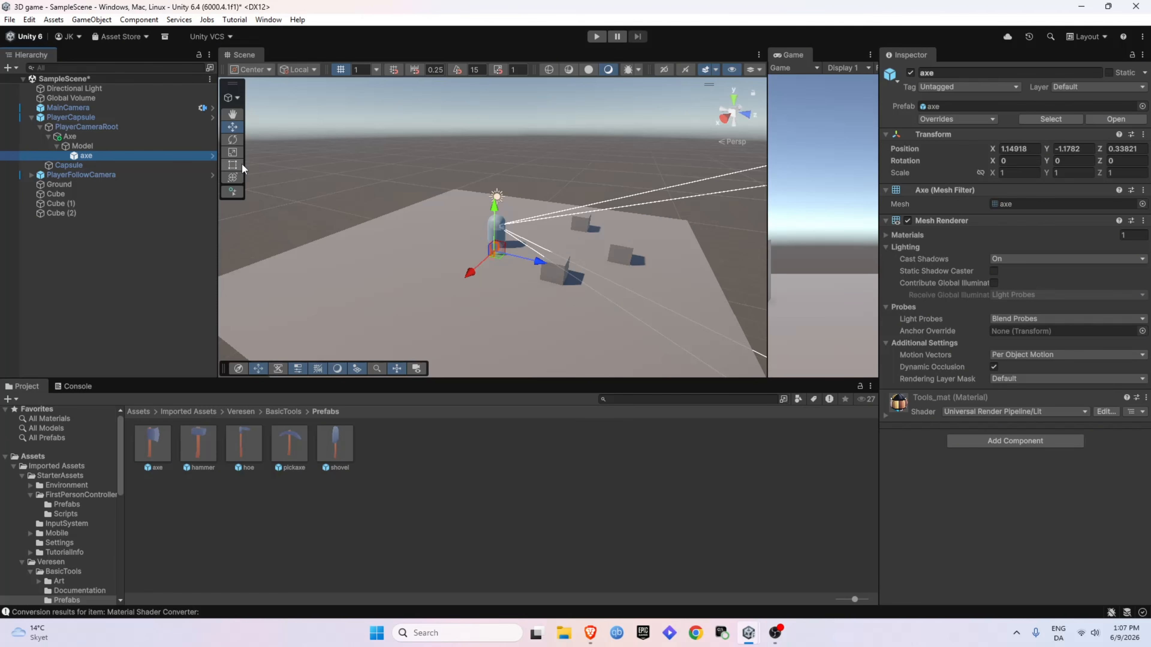
pyautogui.click(81, 136)
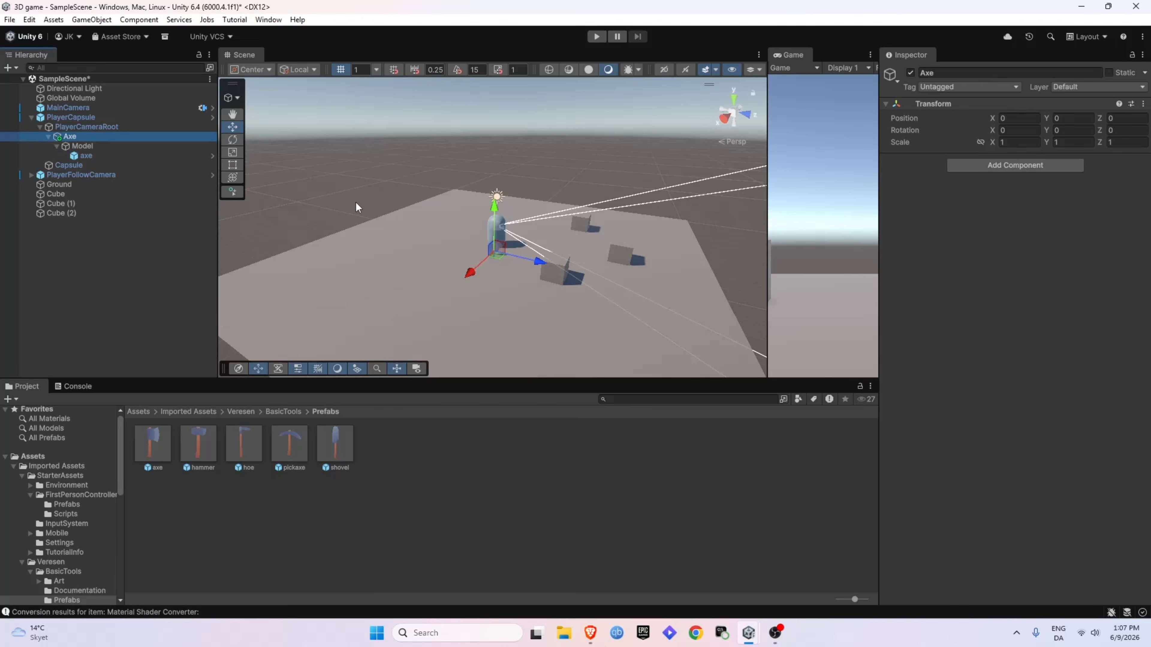
pyautogui.click(95, 155)
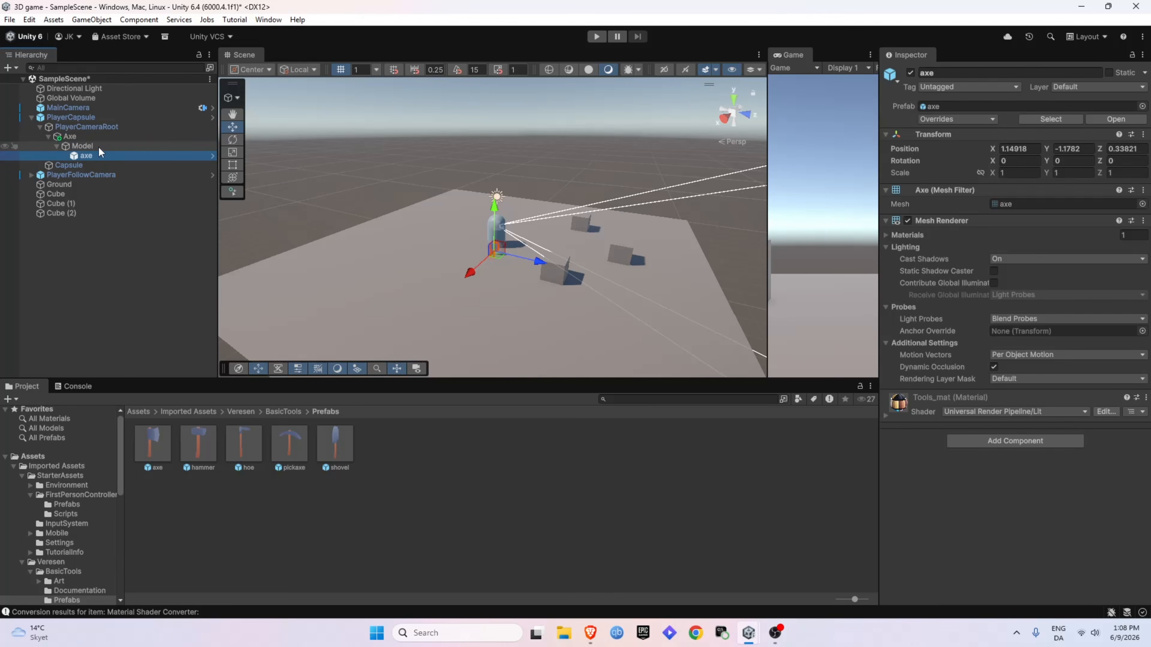
pyautogui.click(1142, 134)
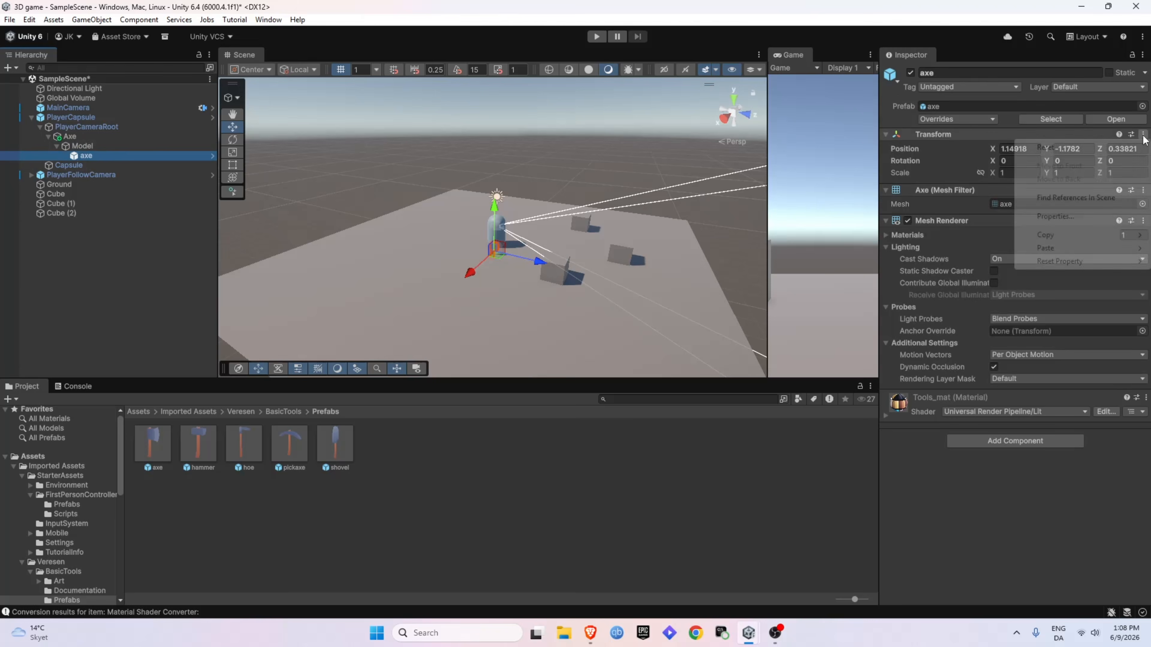
pyautogui.click(1082, 148)
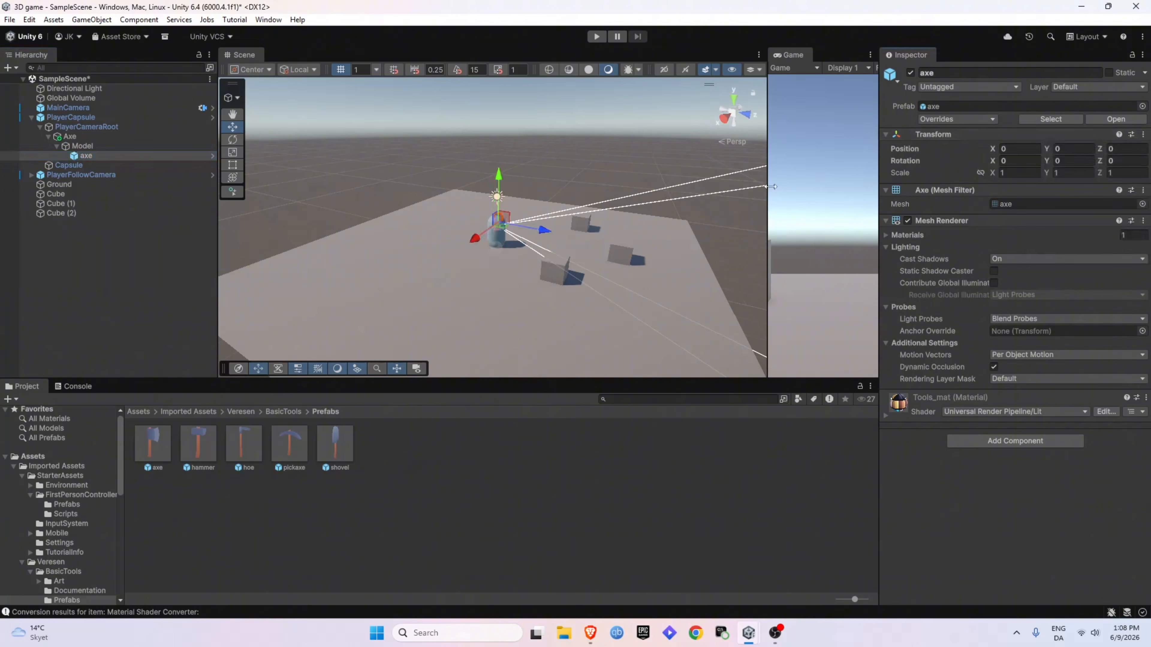
# Step: Enlarge the Game view and place the axe right of the camera's centre at about Y -0.51, Z 0.77, rotated about -9.4° around Y
pyautogui.moveTo(554, 378); pyautogui.dragTo(558, 426)
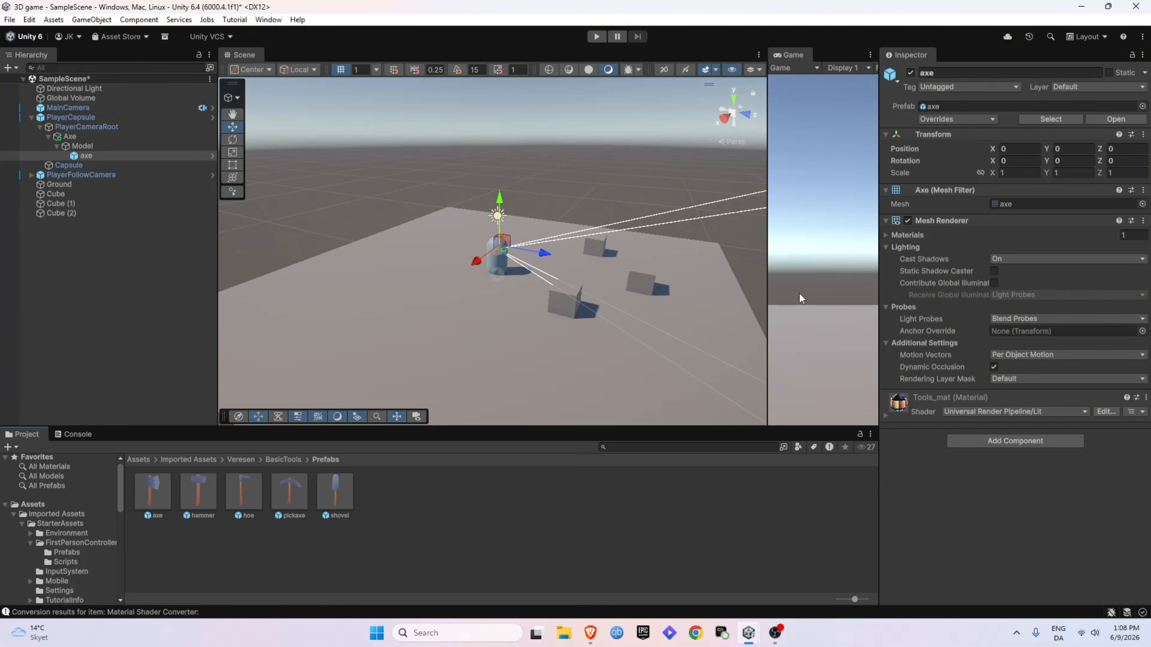
pyautogui.moveTo(765, 296); pyautogui.dragTo(509, 294)
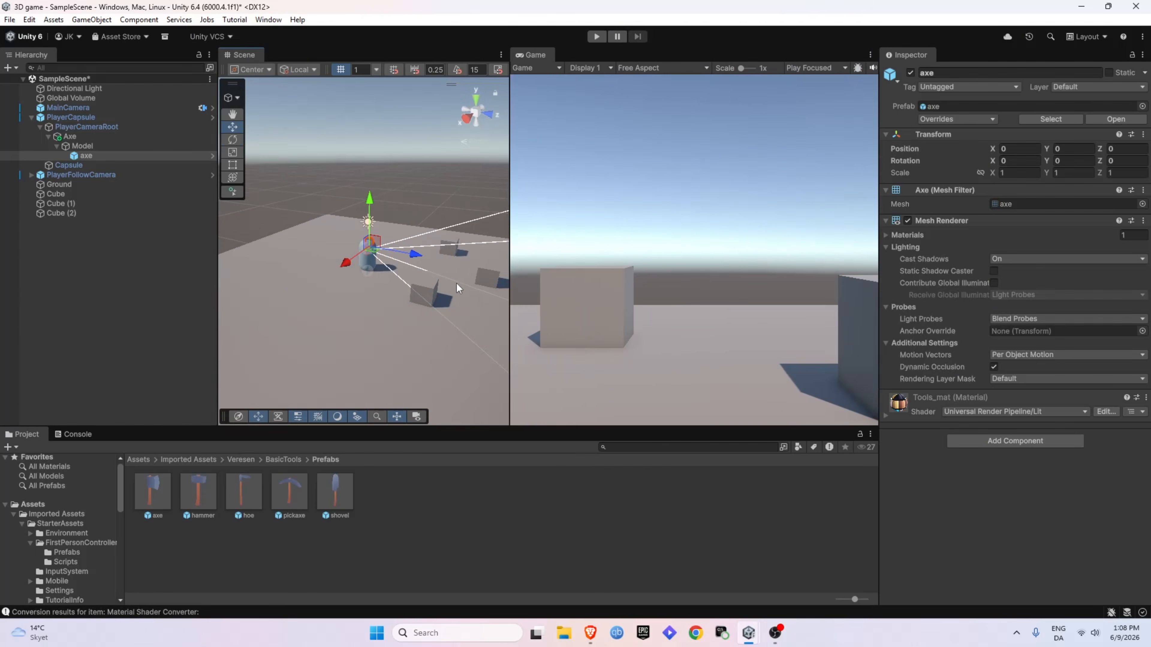
pyautogui.press('w')
pyautogui.moveTo(431, 278); pyautogui.dragTo(434, 259, button='right')
pyautogui.moveTo(431, 249); pyautogui.dragTo(444, 248)
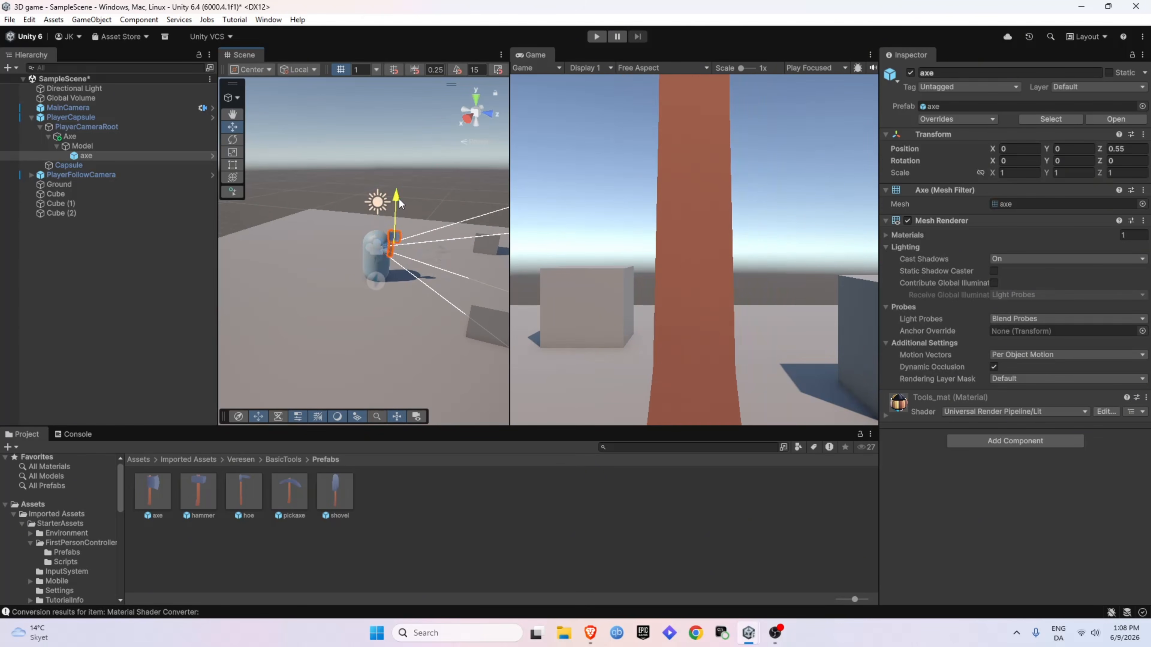
pyautogui.moveTo(399, 199); pyautogui.dragTo(401, 215)
pyautogui.moveTo(440, 266)
pyautogui.mouseDown()
pyautogui.moveTo(383, 278)
pyautogui.moveTo(441, 283)
pyautogui.mouseUp()
pyautogui.press('e')
pyautogui.press('w')
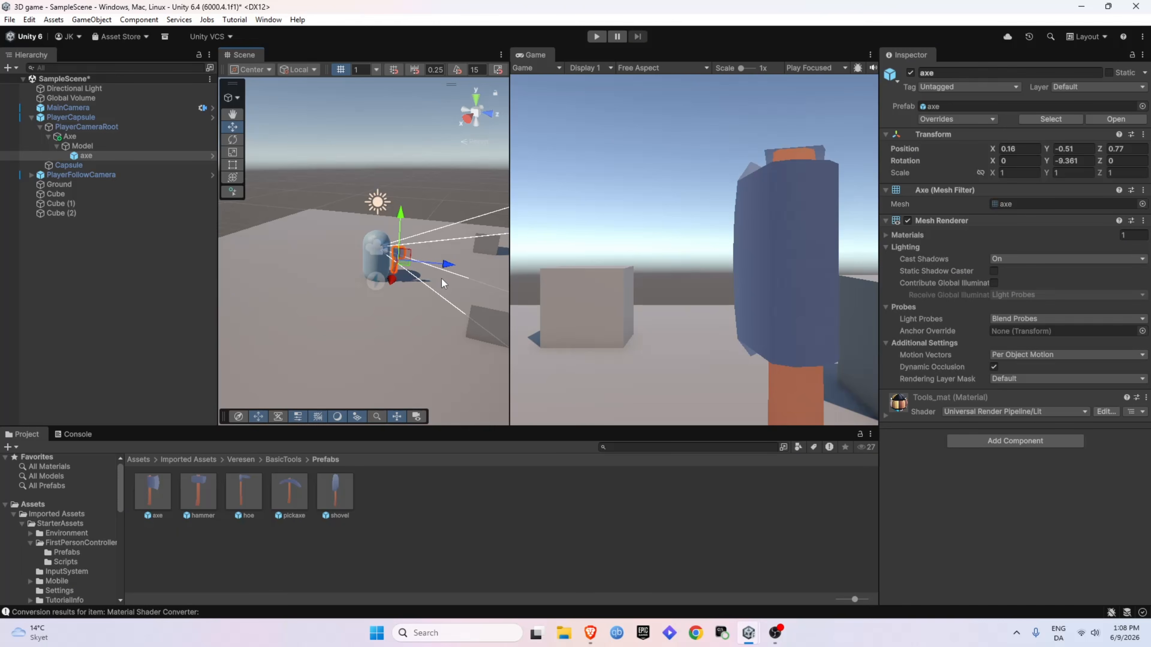
pyautogui.click(533, 53)
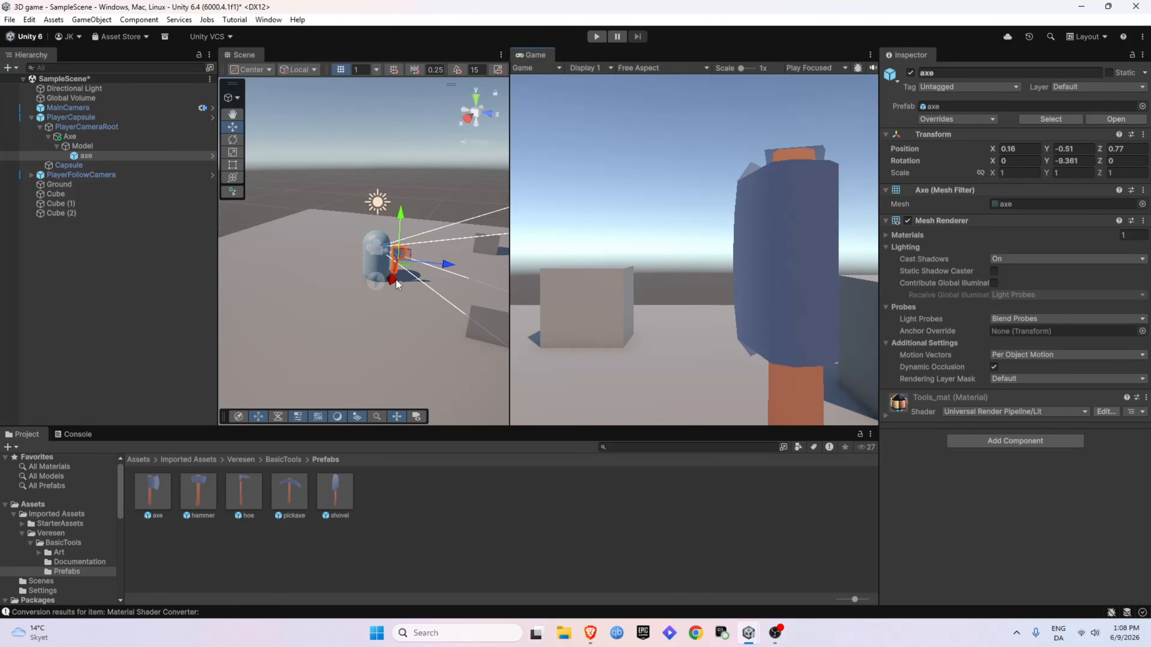
pyautogui.moveTo(396, 279); pyautogui.dragTo(394, 283)
# Step: Playtest the scene in a maximized Game view to check how the axe sits in front of the player's camera
pyautogui.hotkey('shift', 'space')
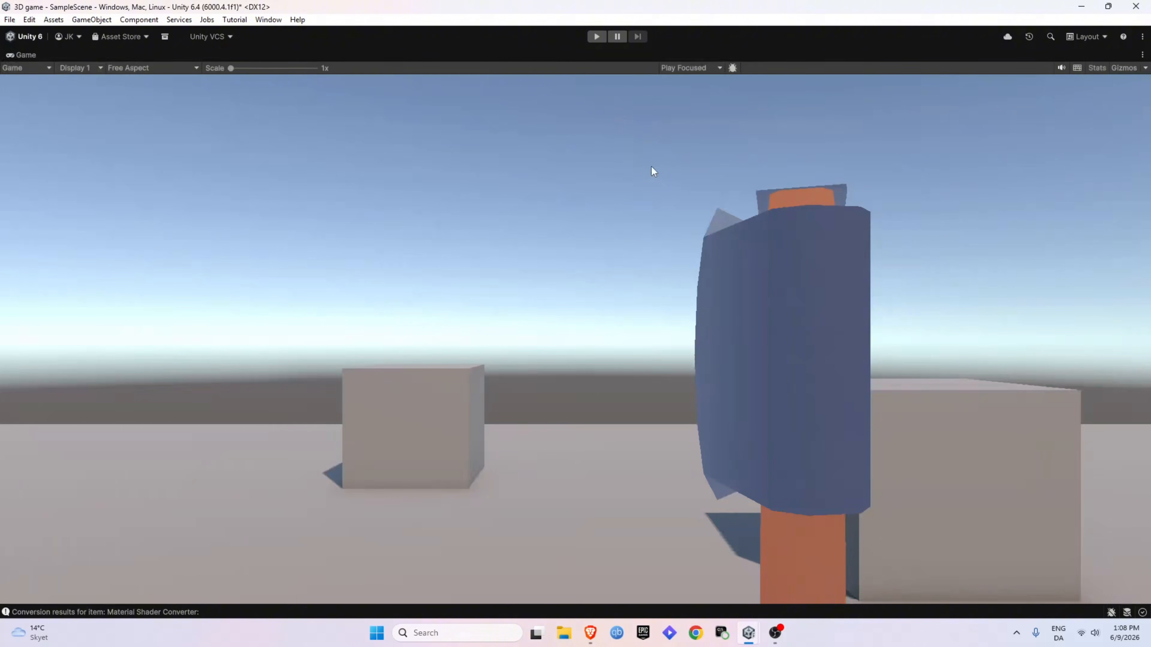
pyautogui.click(593, 37)
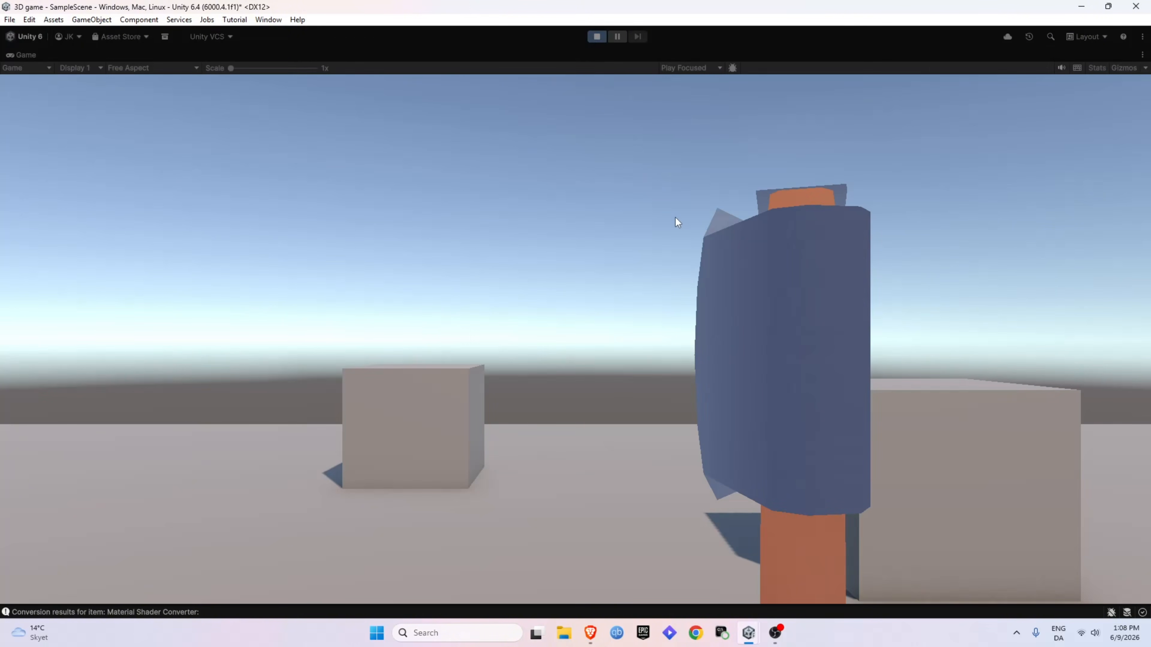
pyautogui.press('w')
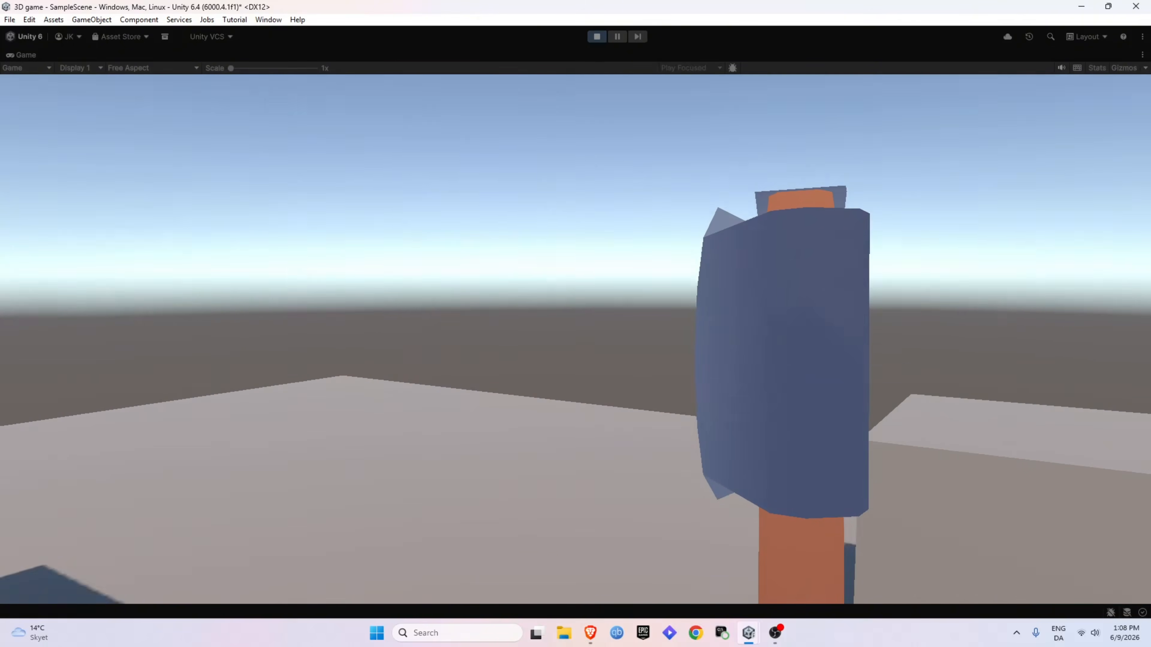
pyautogui.hotkey('ctrl', 'p')
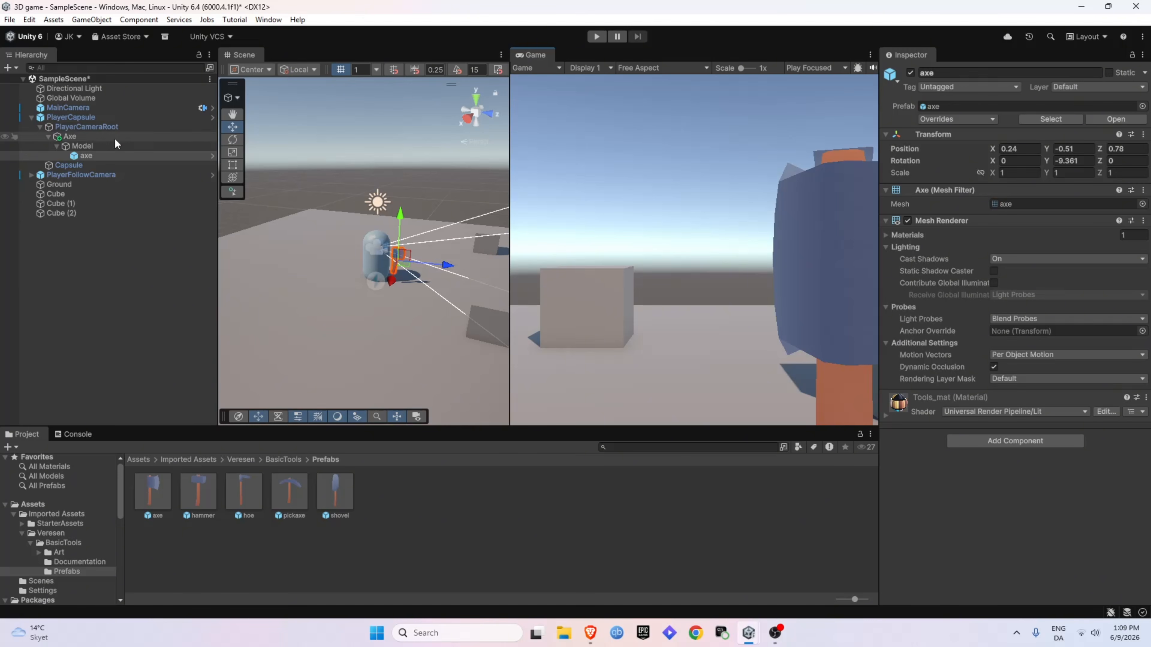
# Step: Add an Animator component to the Axe object under PlayerCameraRoot
pyautogui.click(81, 137)
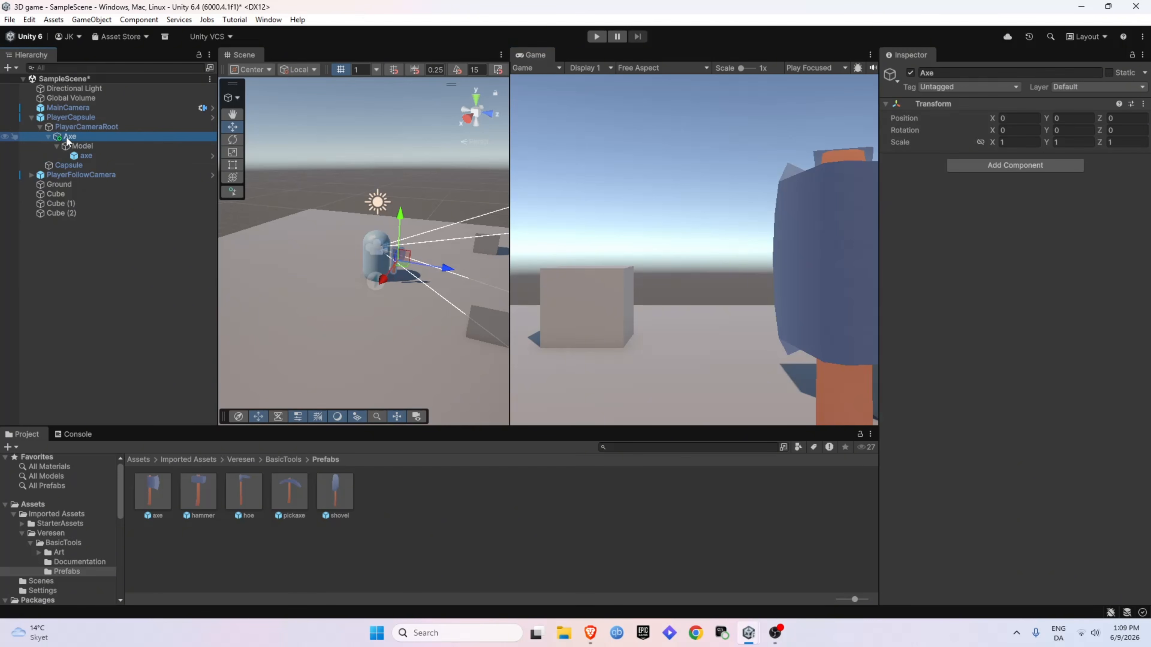
pyautogui.click(1005, 165)
pyautogui.write('animator')
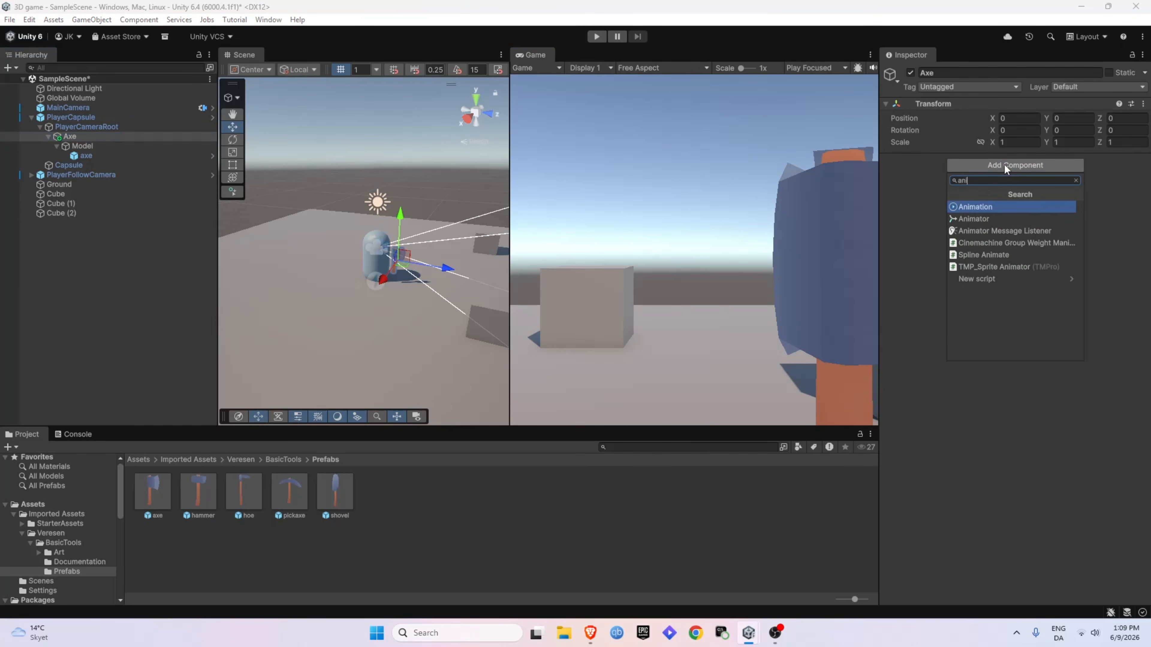
pyautogui.press('Return')
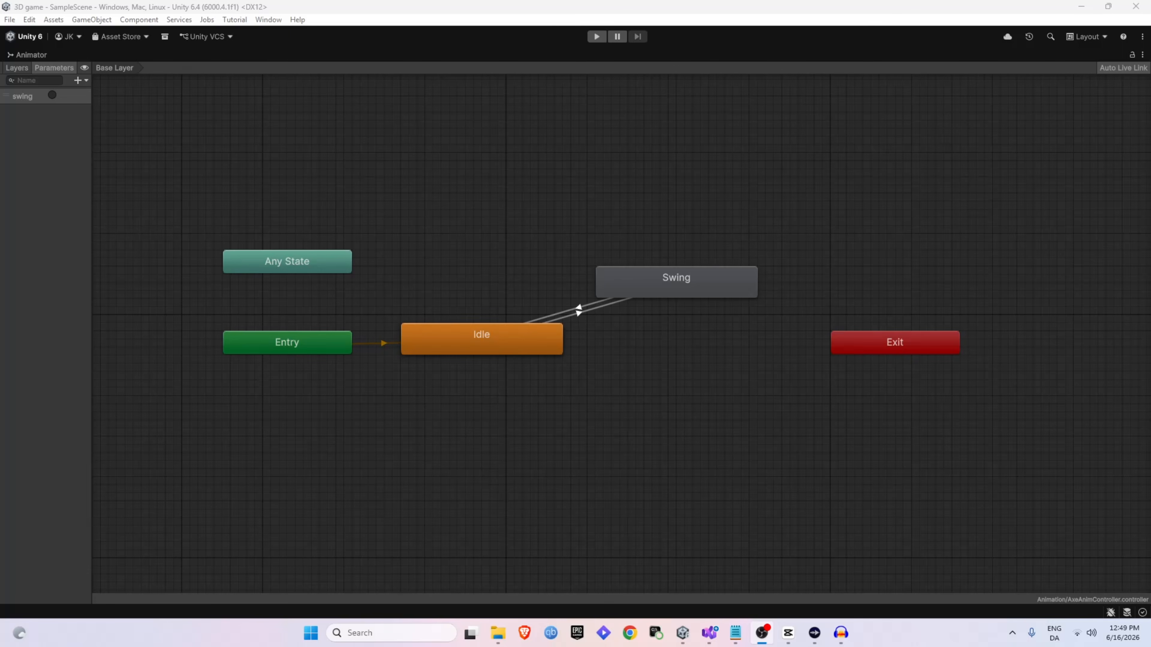
# Step: Examine the Idle and Swing states and the transitions between them in the axe's animator graph
pyautogui.click(522, 335)
pyautogui.click(640, 280)
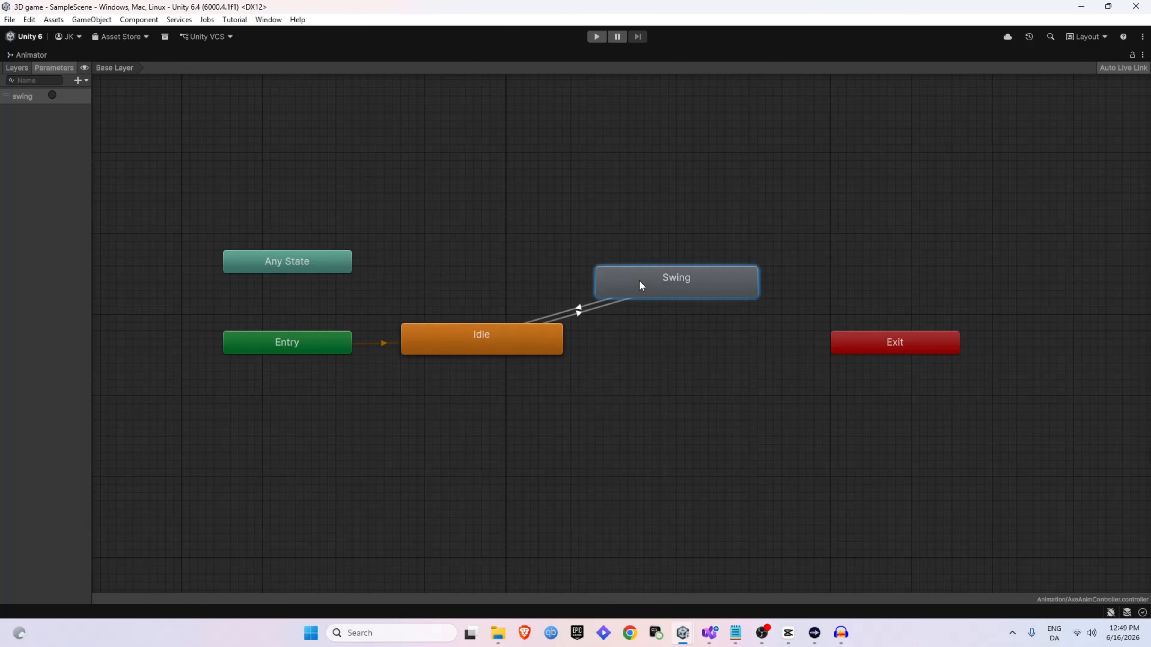
pyautogui.click(579, 313)
pyautogui.click(579, 309)
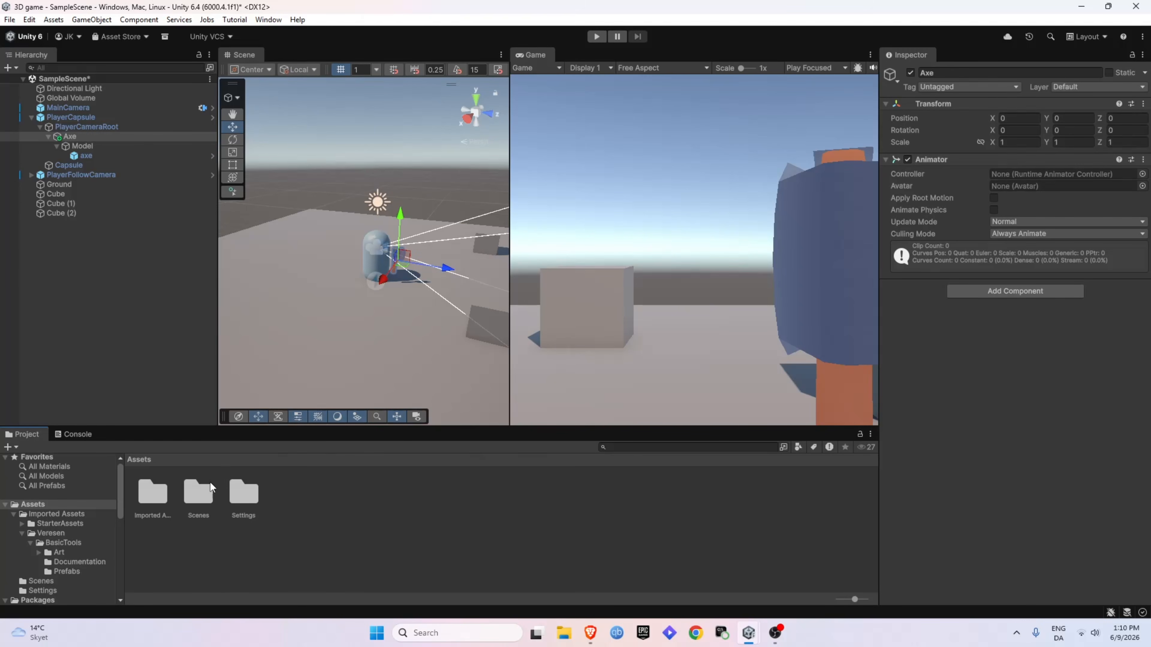
# Step: Create a folder named Animation in the project's Assets folder
pyautogui.click(355, 518)
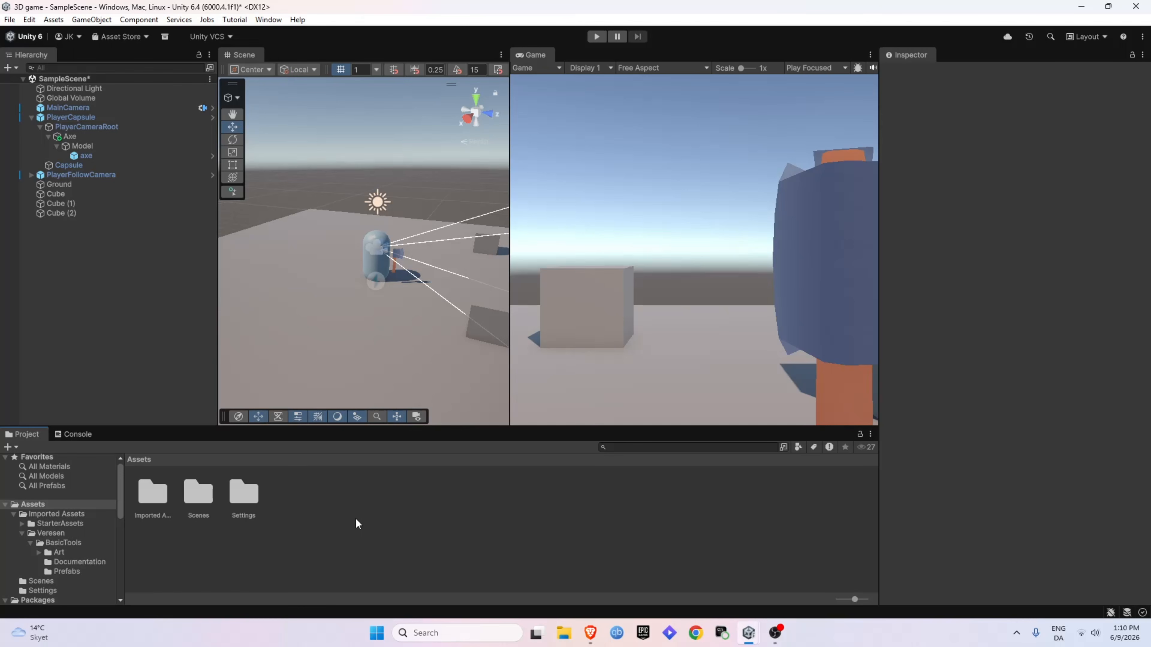
pyautogui.hotkey('ctrl', 'shift', 'n')
pyautogui.write('Anim')
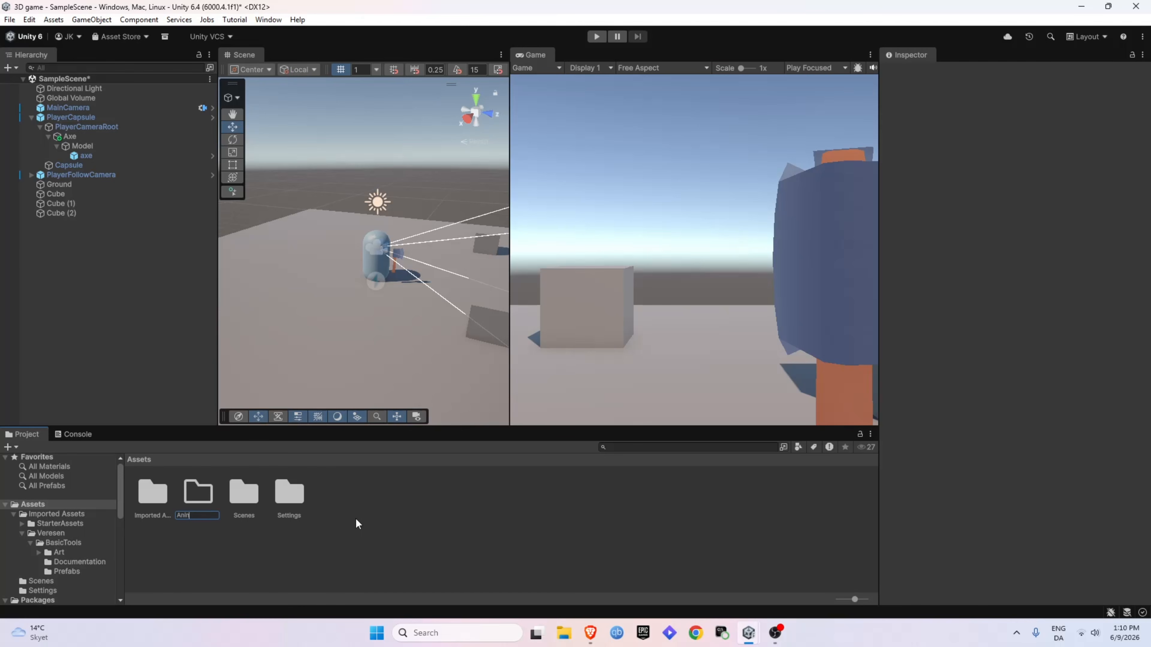
pyautogui.write('ation')
pyautogui.press('Return')
# Step: Create an Animator Controller named AxeAnimController inside the Animation folder
pyautogui.doubleClick(151, 491)
pyautogui.rightClick(189, 500)
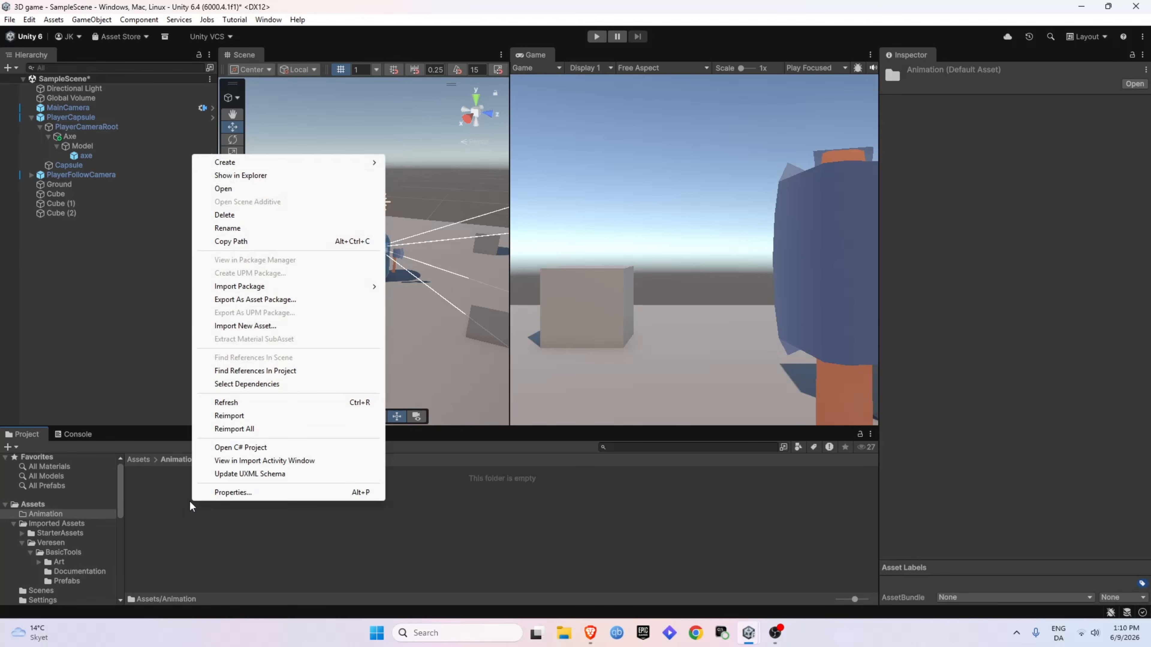
pyautogui.moveTo(254, 162)
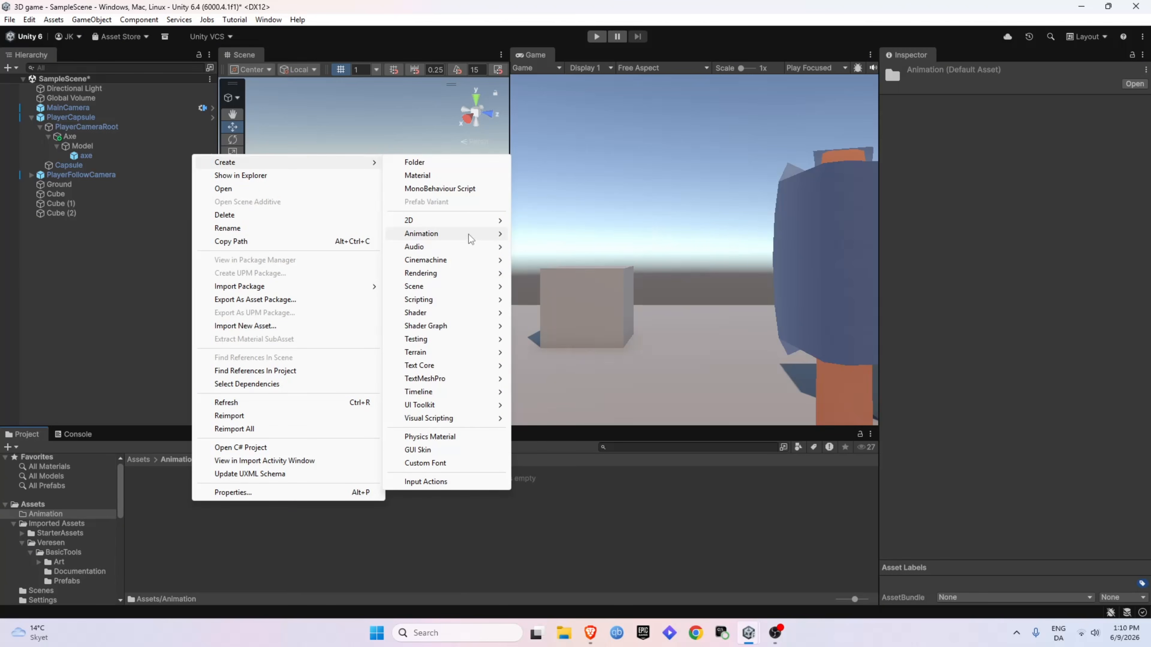
pyautogui.moveTo(469, 234)
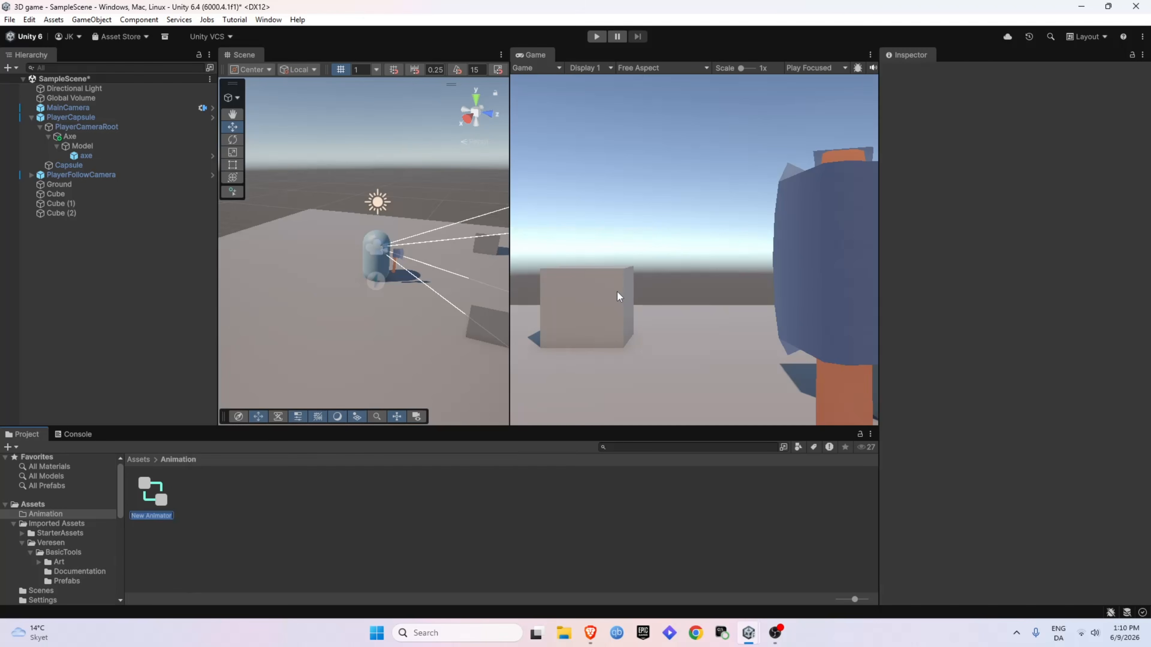
pyautogui.write('Ax')
pyautogui.write('eAnimControl')
pyautogui.write('ler')
pyautogui.press('Return')
# Step: Create an animation clip named Swing inside the Animation folder
pyautogui.rightClick(198, 507)
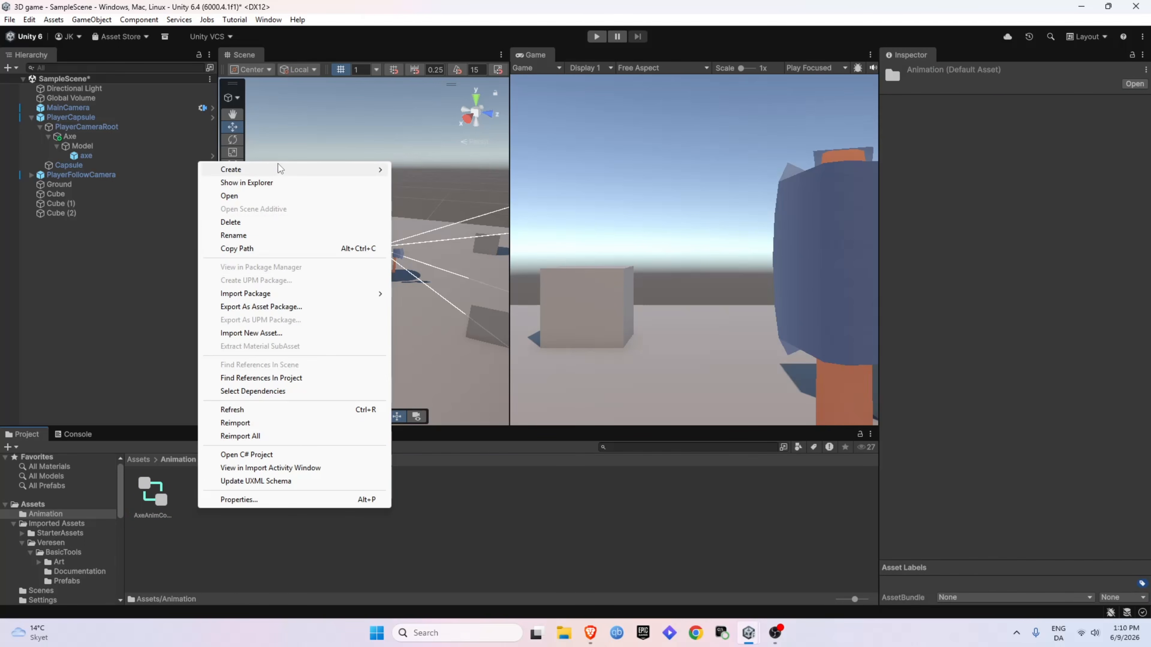
pyautogui.moveTo(277, 167)
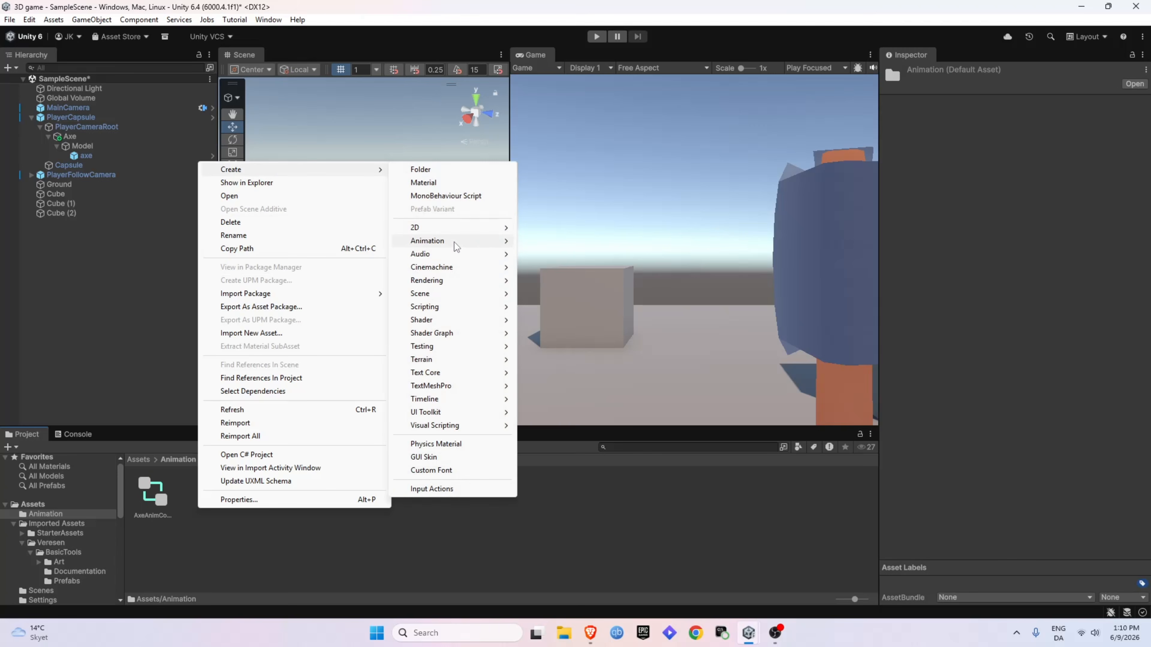
pyautogui.moveTo(454, 243)
pyautogui.click(560, 283)
pyautogui.write('Sw')
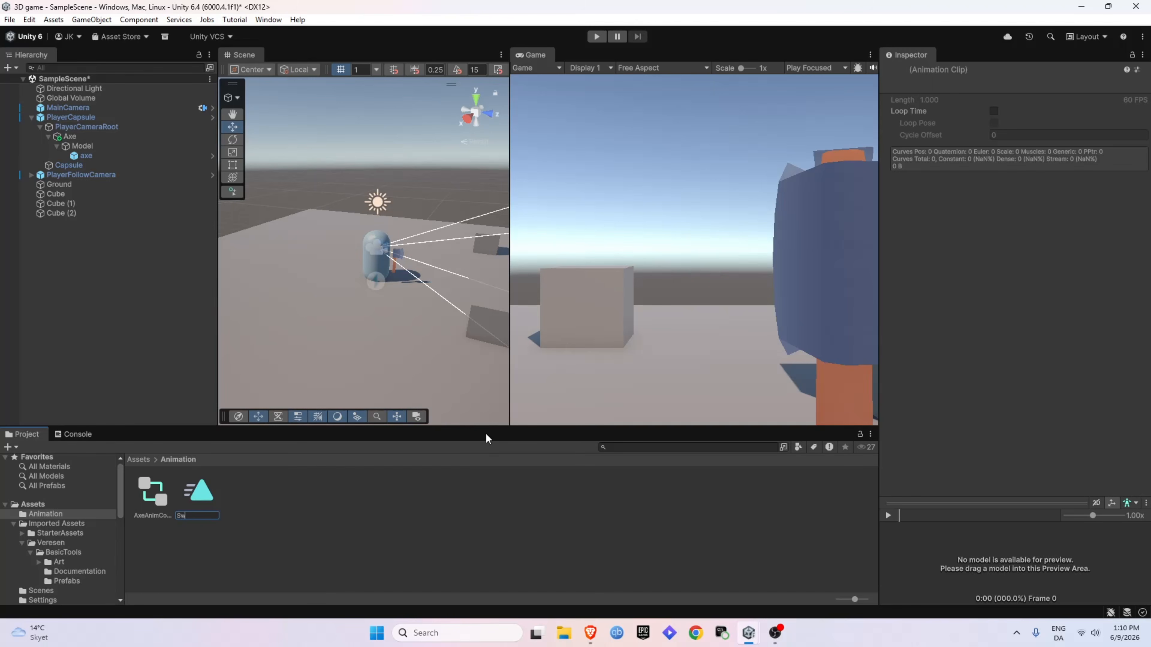
pyautogui.write('ing')
pyautogui.press('Return')
# Step: Assign AxeAnimController as the controller of the Axe object's Animator component
pyautogui.click(86, 137)
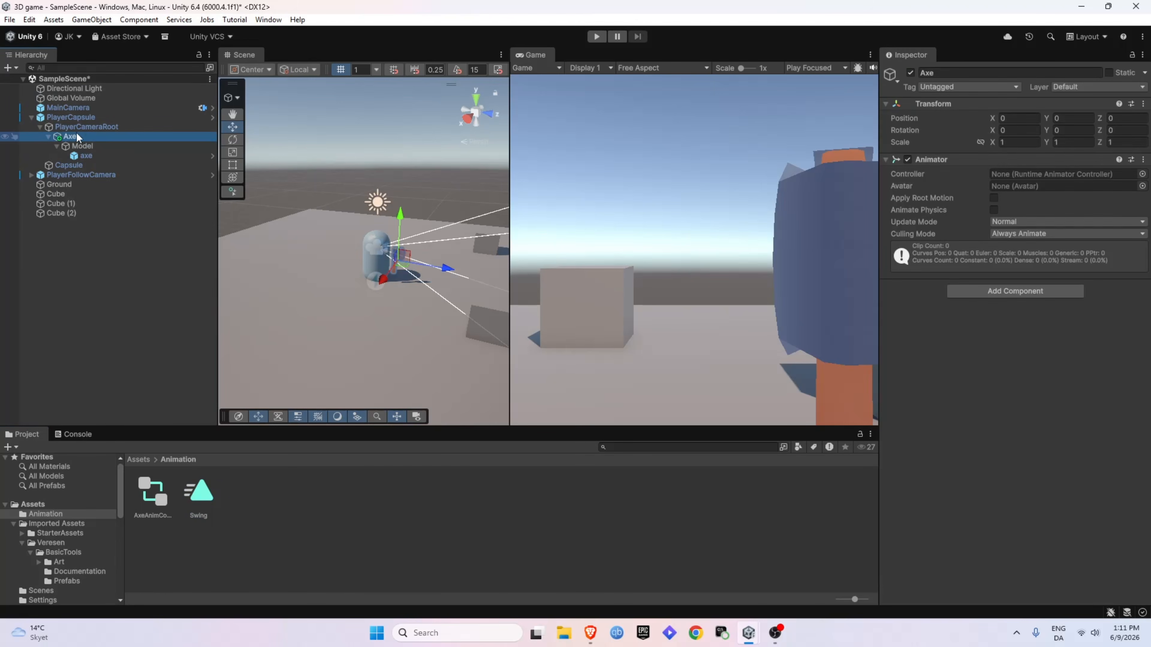
pyautogui.moveTo(156, 490); pyautogui.dragTo(1030, 175)
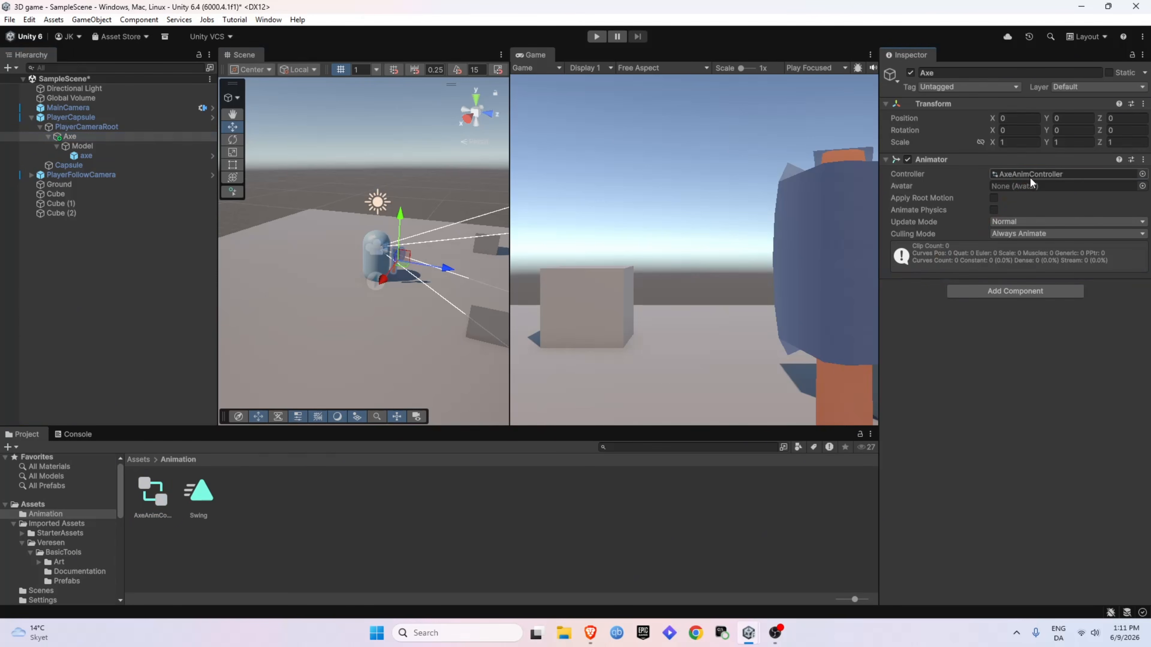
# Step: Open the AxeAnimController graph and dock the Animator and Animation windows together beside the Project window
pyautogui.doubleClick(1027, 172)
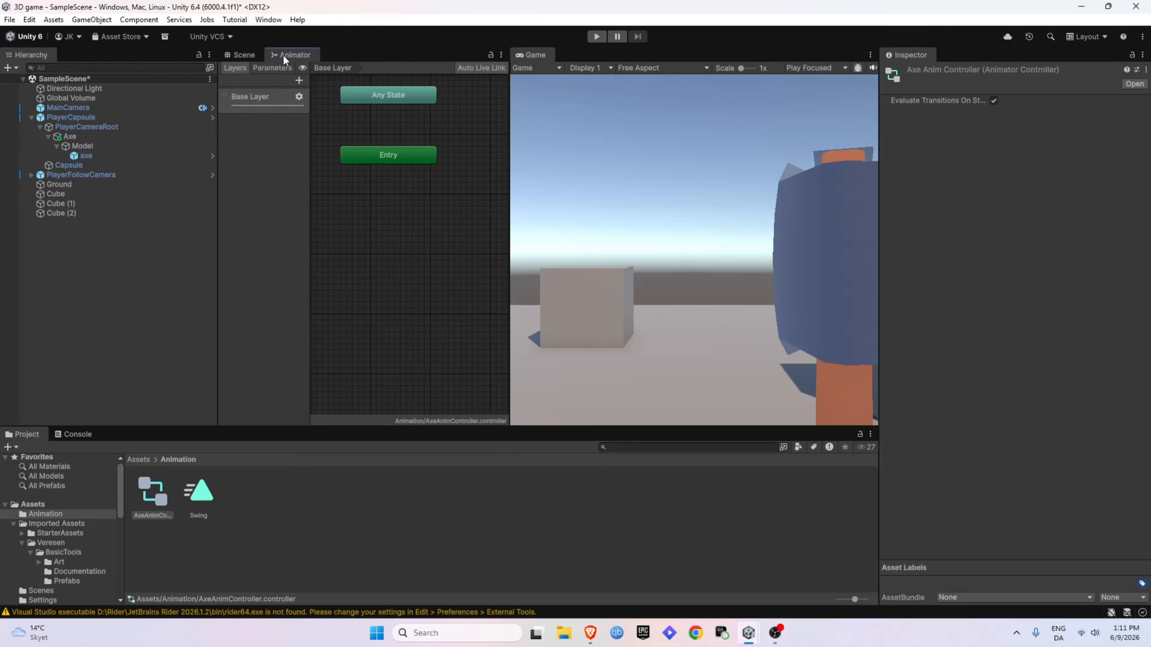
pyautogui.moveTo(286, 55); pyautogui.dragTo(722, 507)
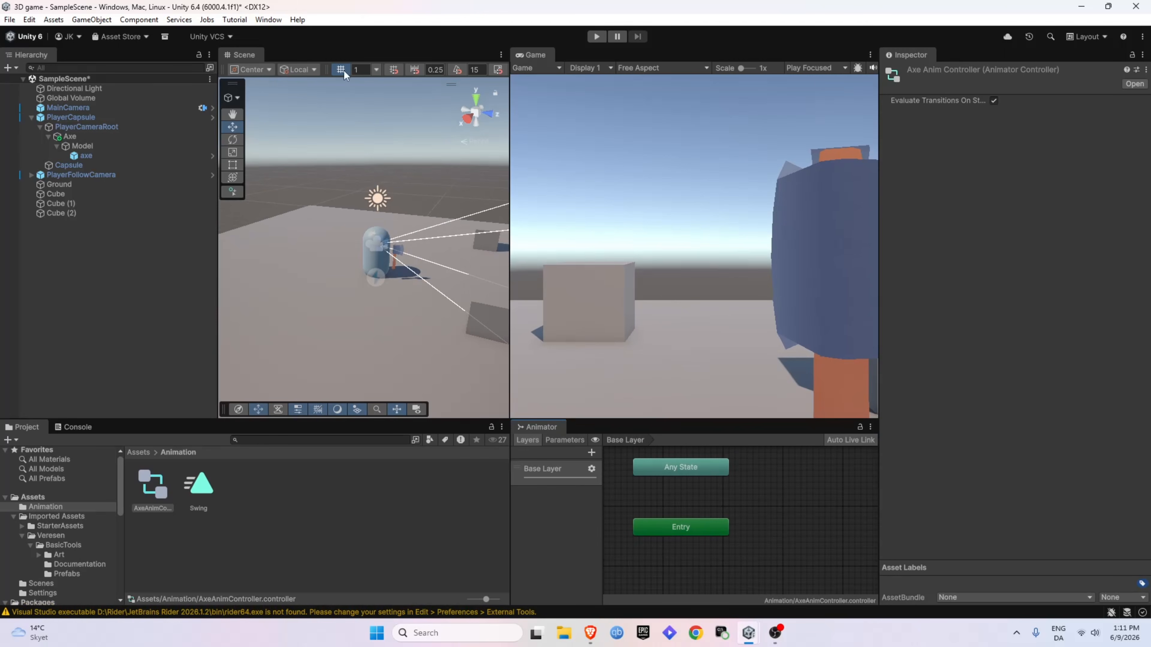
pyautogui.click(270, 20)
pyautogui.moveTo(353, 165)
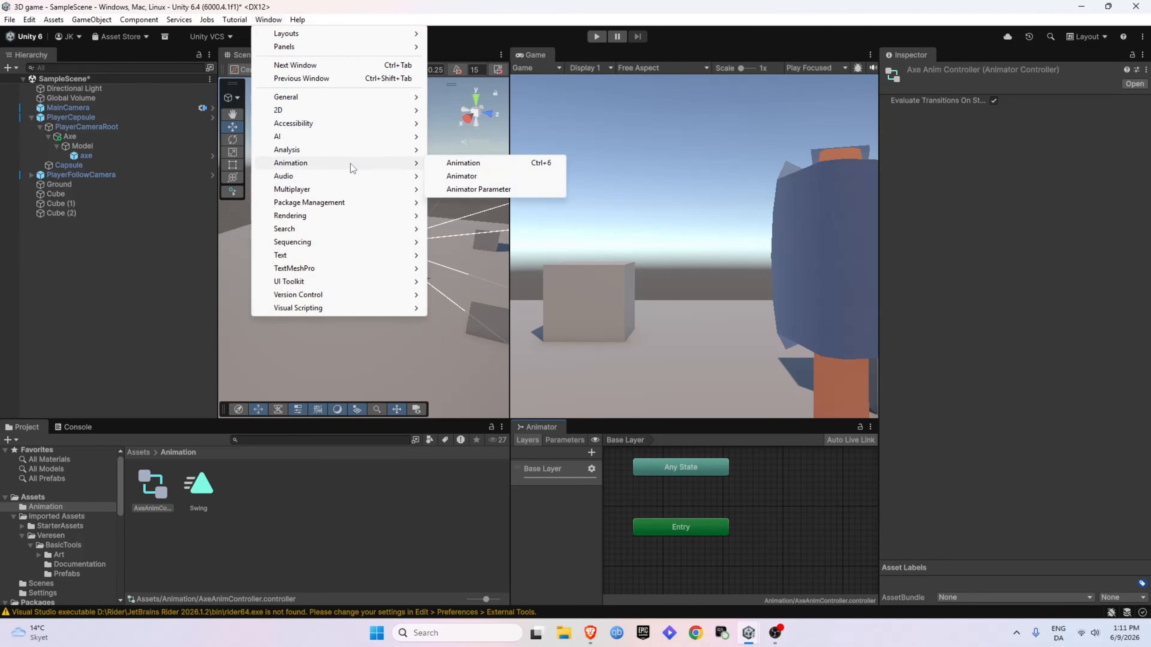
pyautogui.click(493, 164)
pyautogui.moveTo(359, 235); pyautogui.dragTo(581, 433)
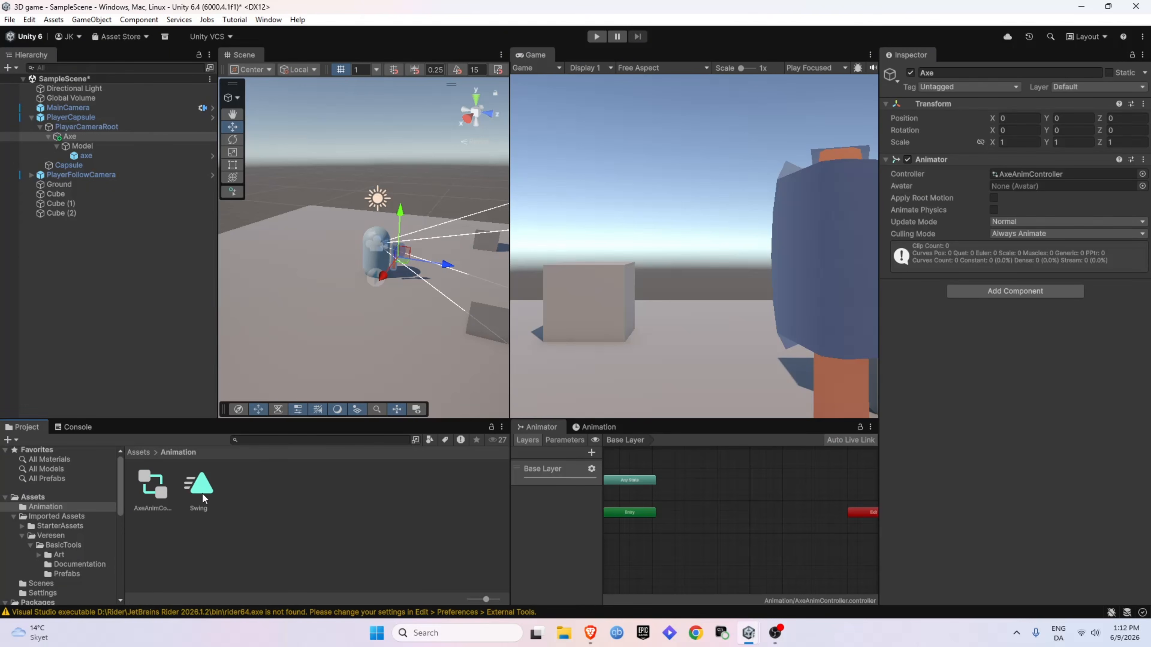
# Step: Add the Swing clip as a state in the AxeAnimController graph
pyautogui.moveTo(200, 490); pyautogui.dragTo(773, 515)
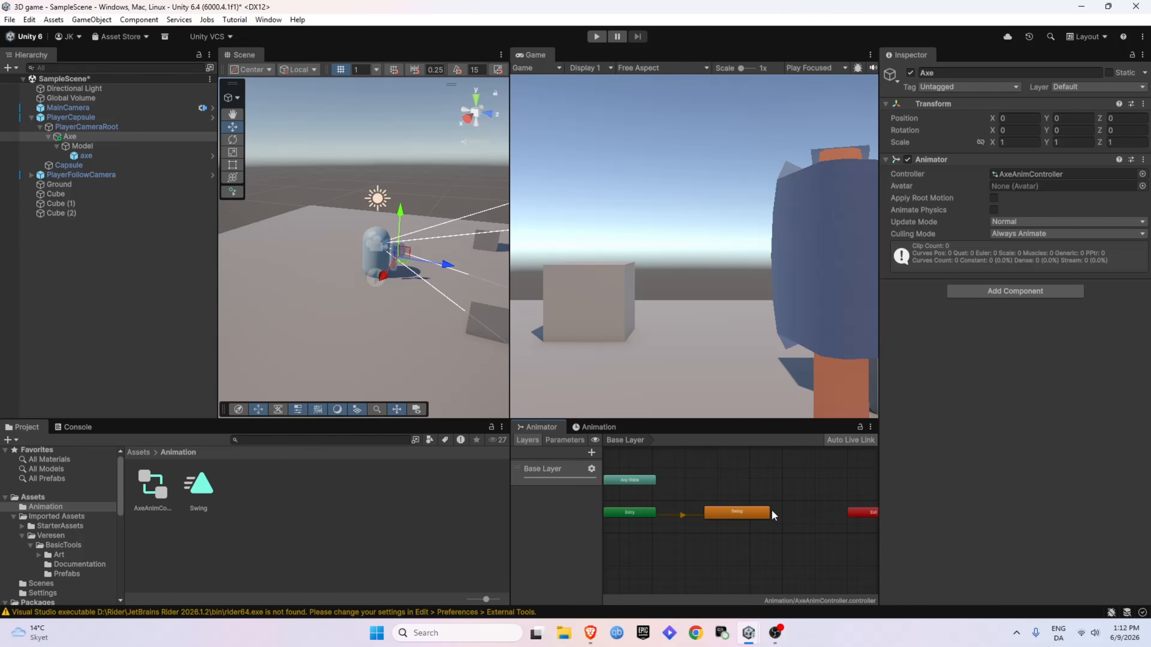
pyautogui.scroll(3, 733, 513)
pyautogui.scroll(-5, 741, 518)
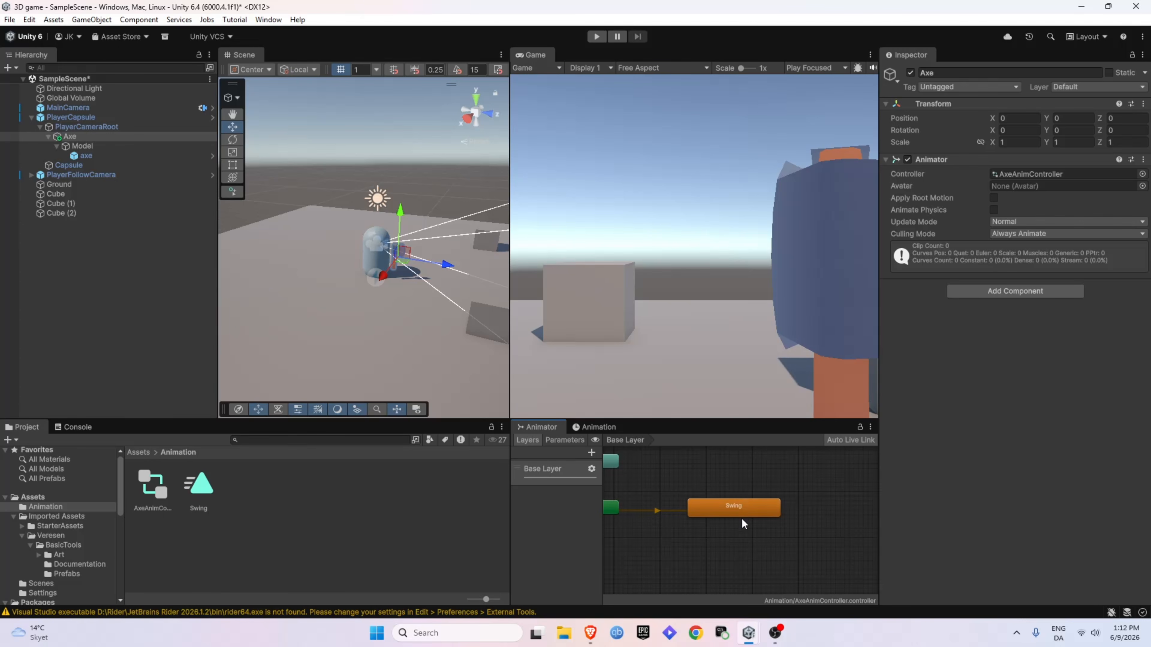
pyautogui.scroll(2, 741, 515)
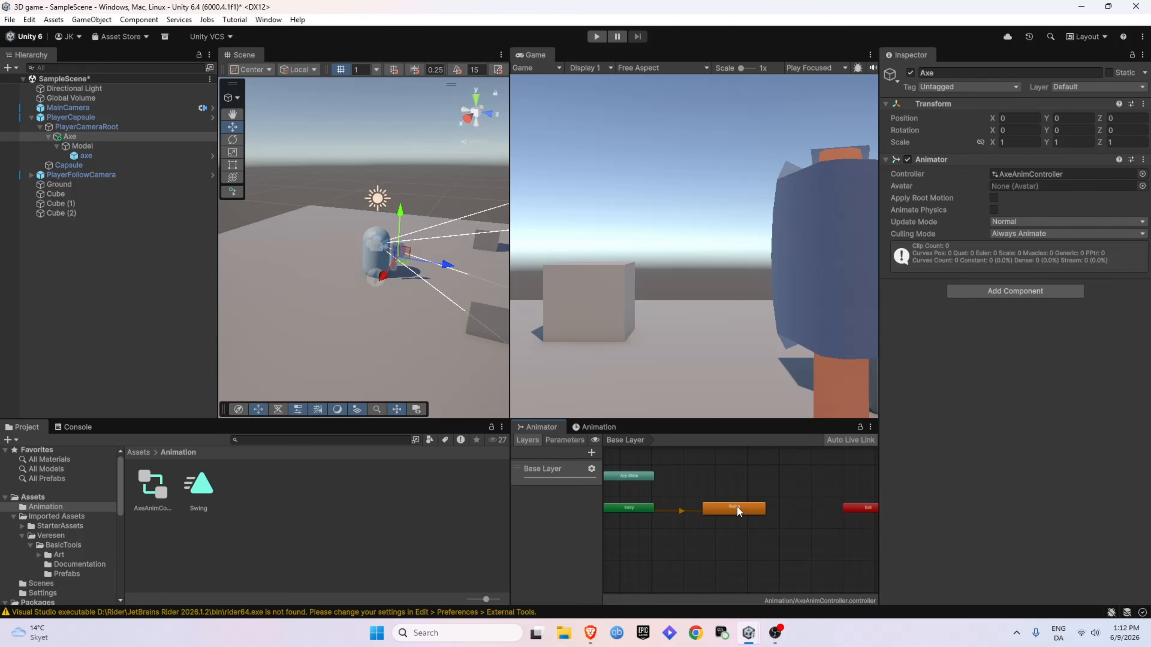
pyautogui.scroll(2, 721, 518)
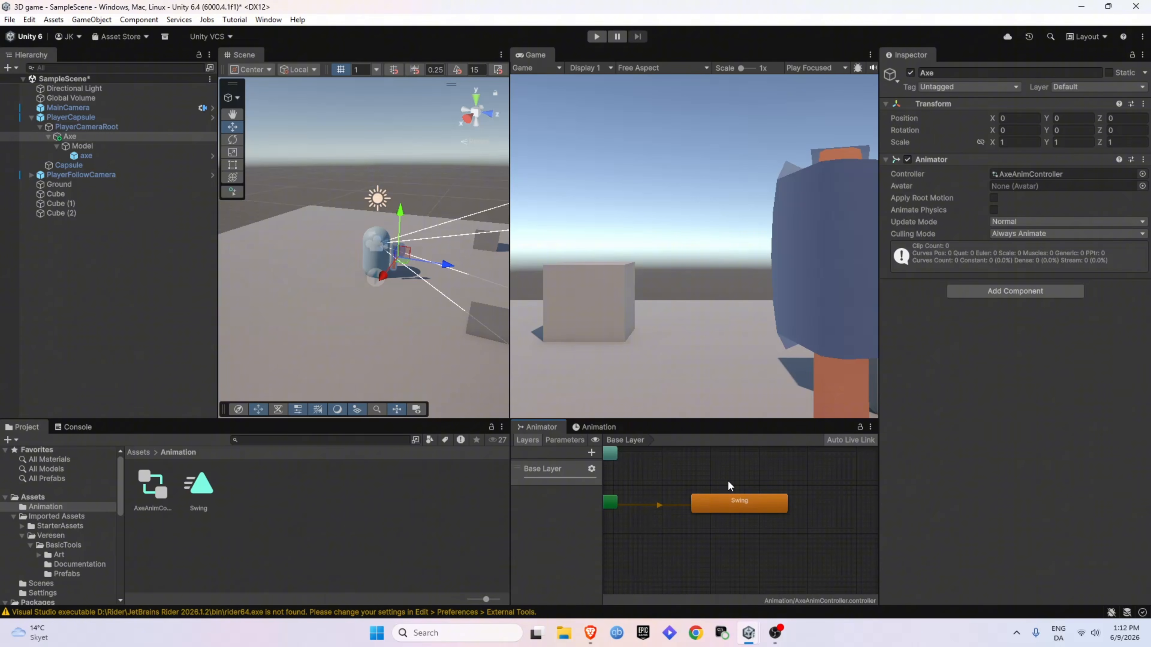
# Step: Create an animation clip named Idle inside the Animation folder
pyautogui.rightClick(265, 505)
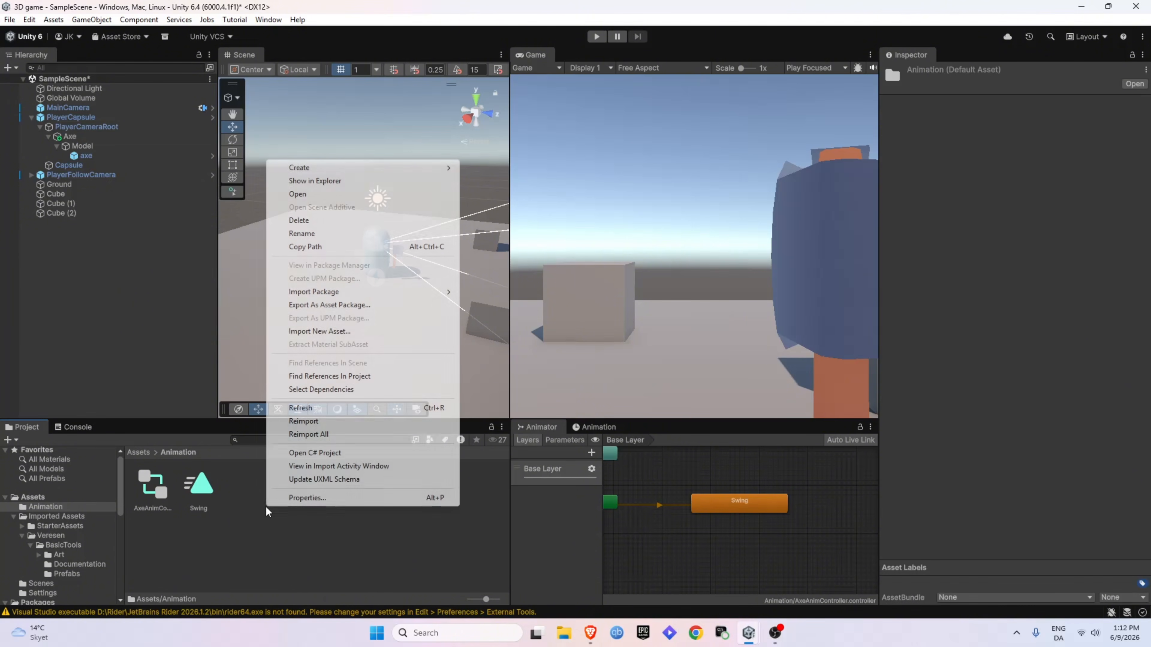
pyautogui.moveTo(352, 169)
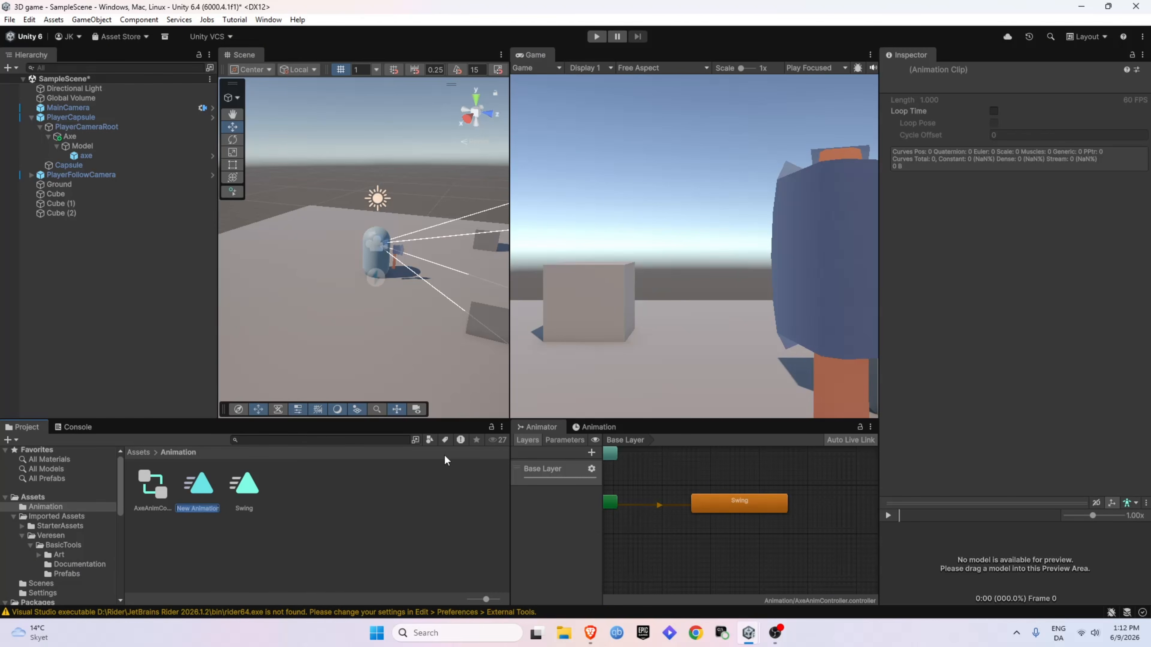
pyautogui.write('Idle')
pyautogui.press('Return')
# Step: Add the Idle clip to the animator graph and set it as the layer's default state
pyautogui.moveTo(211, 490); pyautogui.dragTo(675, 539)
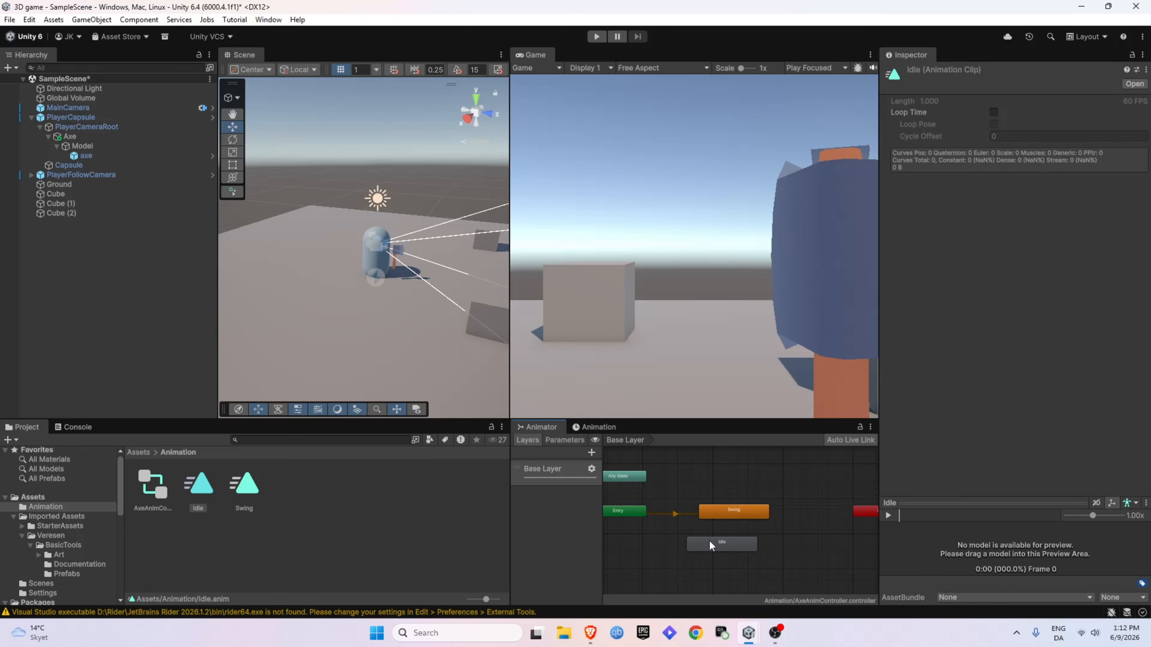
pyautogui.rightClick(709, 540)
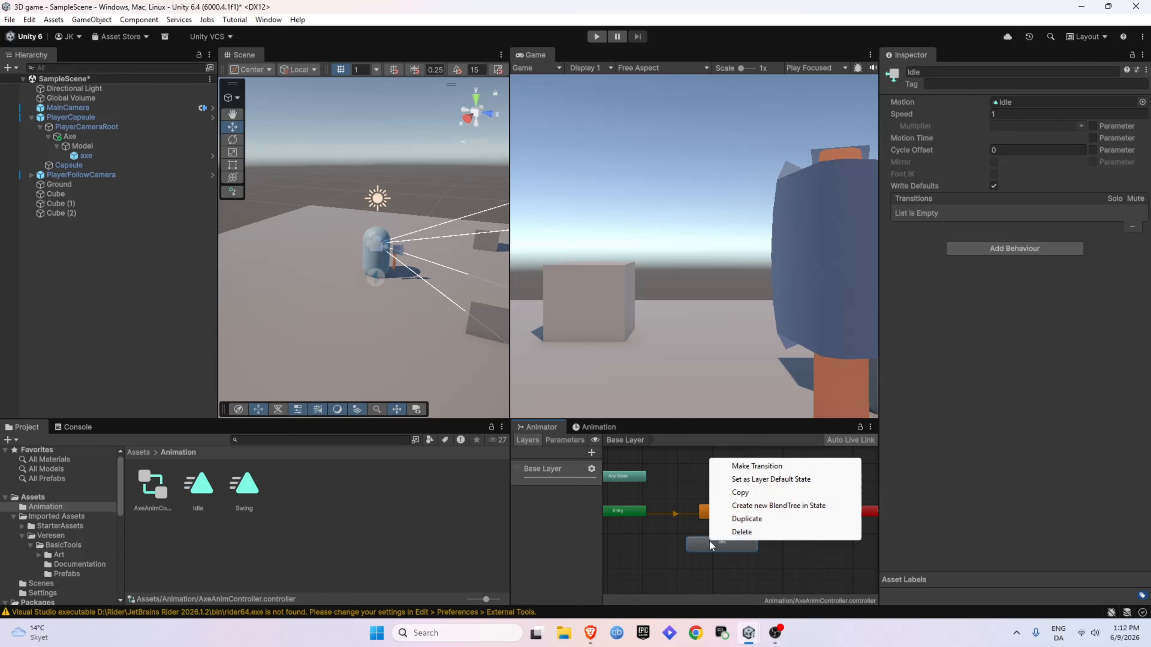
pyautogui.click(743, 481)
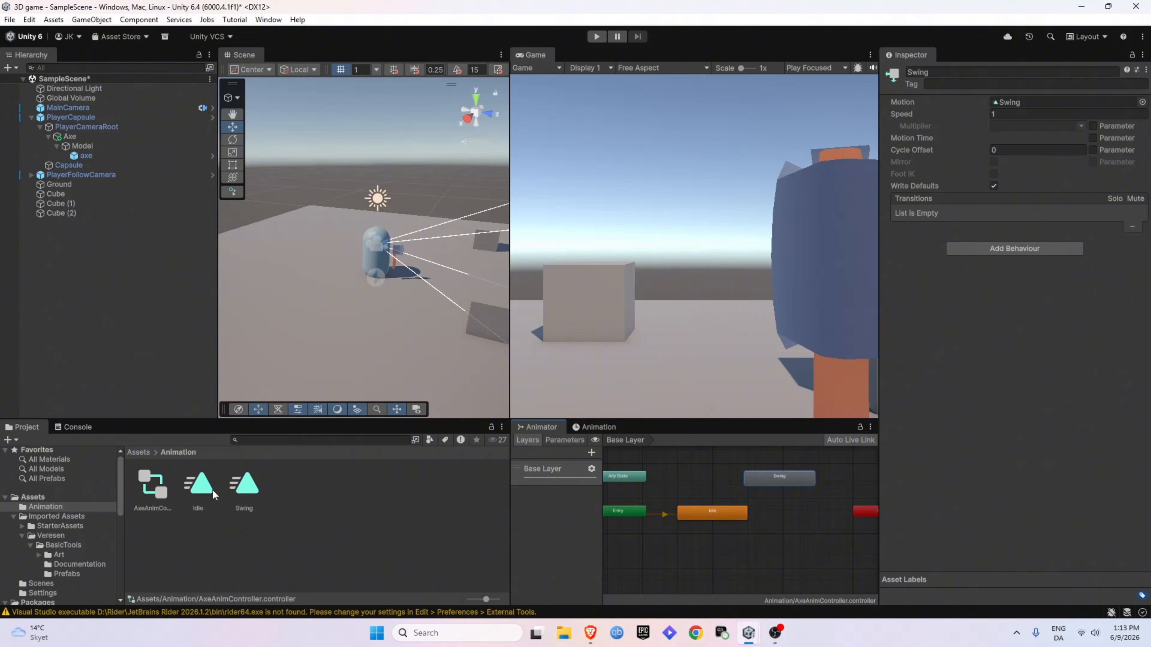
# Step: Show the Axe object's clips in the Animation window and choose the Idle clip for editing
pyautogui.click(595, 427)
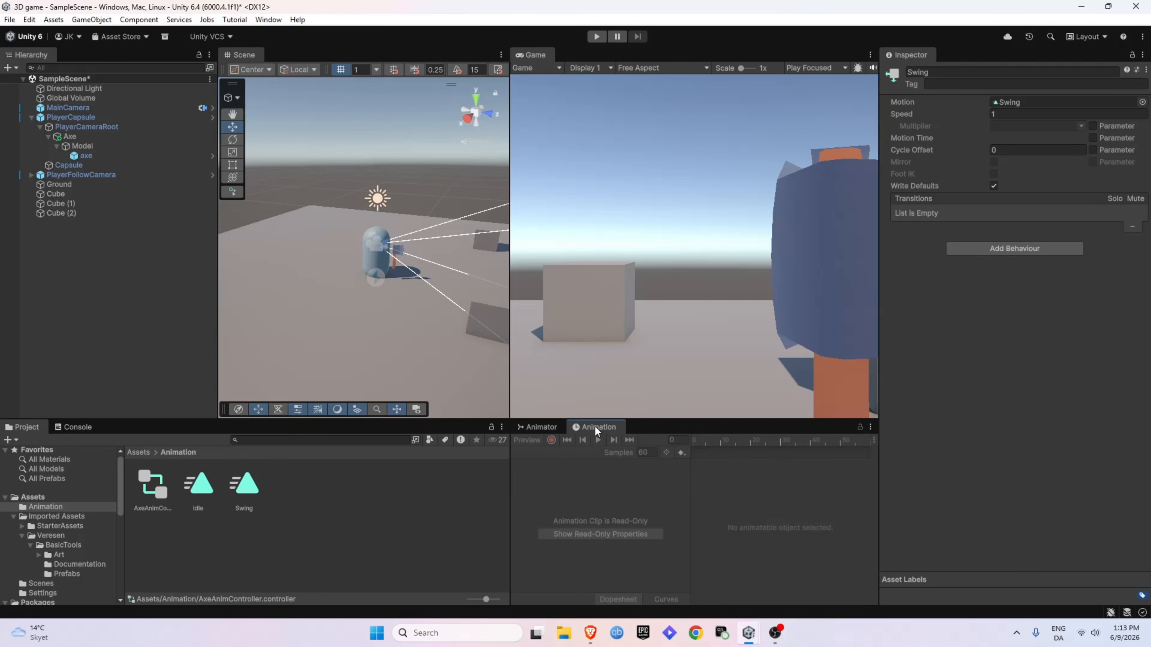
pyautogui.click(88, 136)
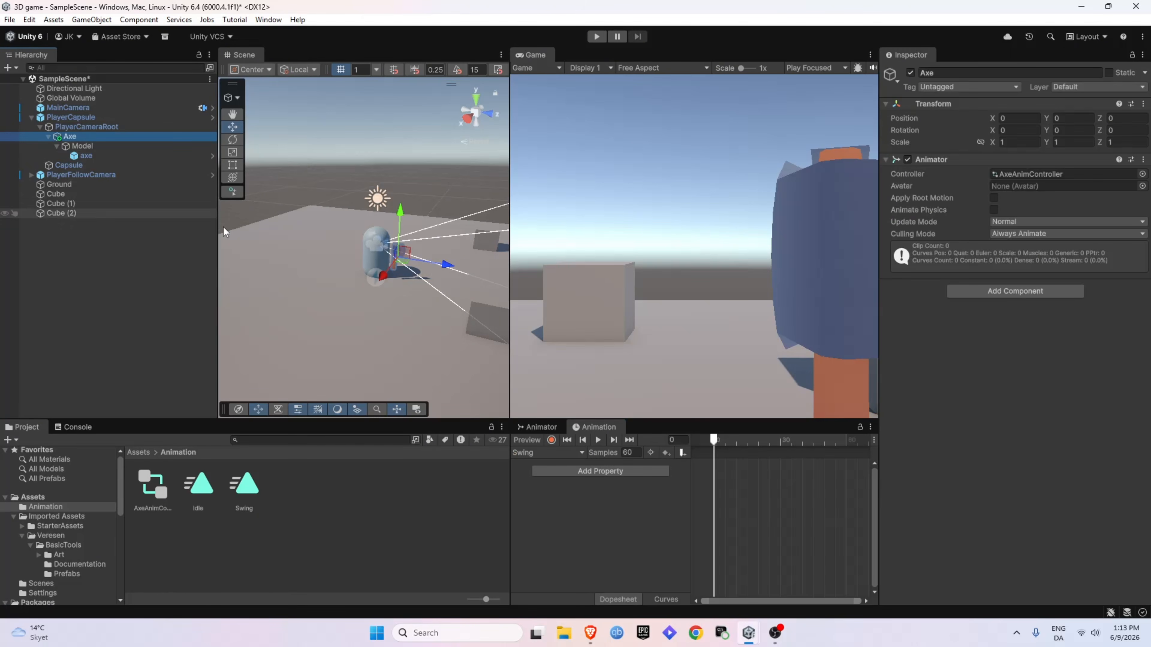
pyautogui.click(576, 453)
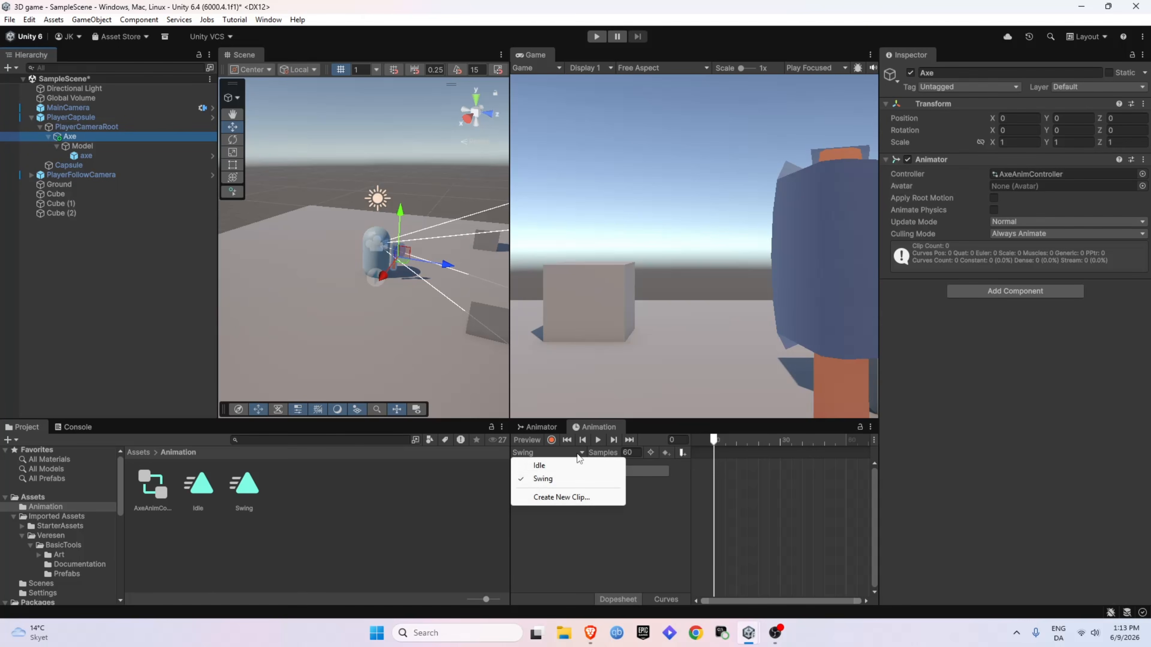
pyautogui.click(547, 466)
pyautogui.click(564, 453)
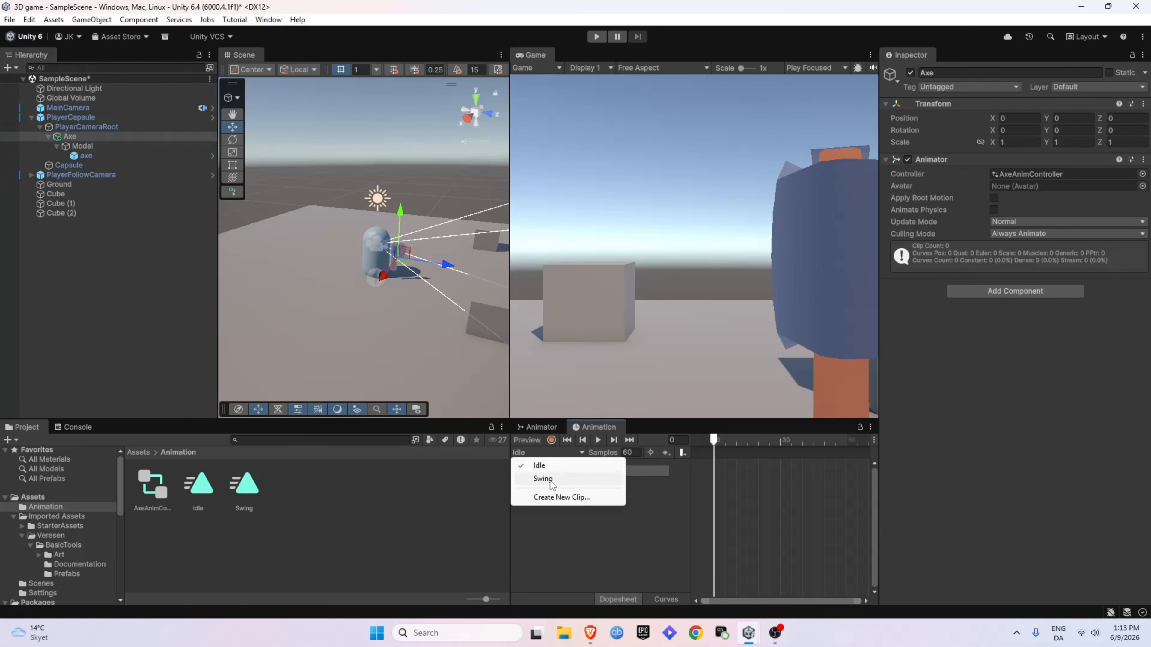
pyautogui.click(553, 476)
pyautogui.click(561, 452)
pyautogui.click(555, 468)
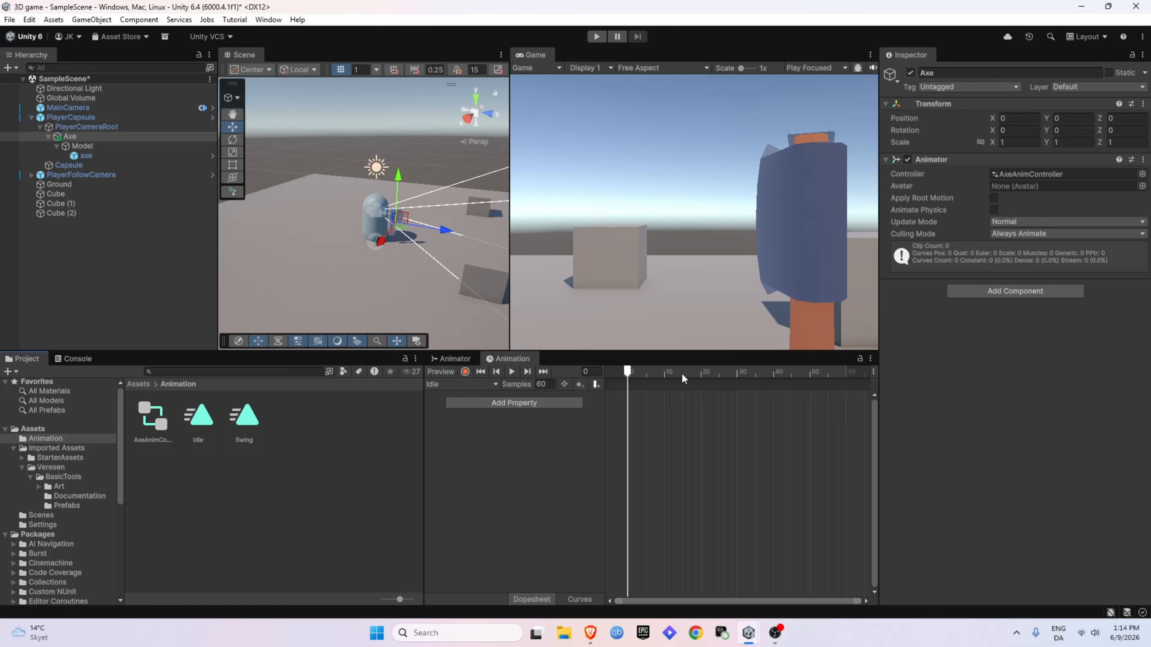
# Step: Switch the animation timeline's units to Seconds and back to Frames
pyautogui.click(873, 373)
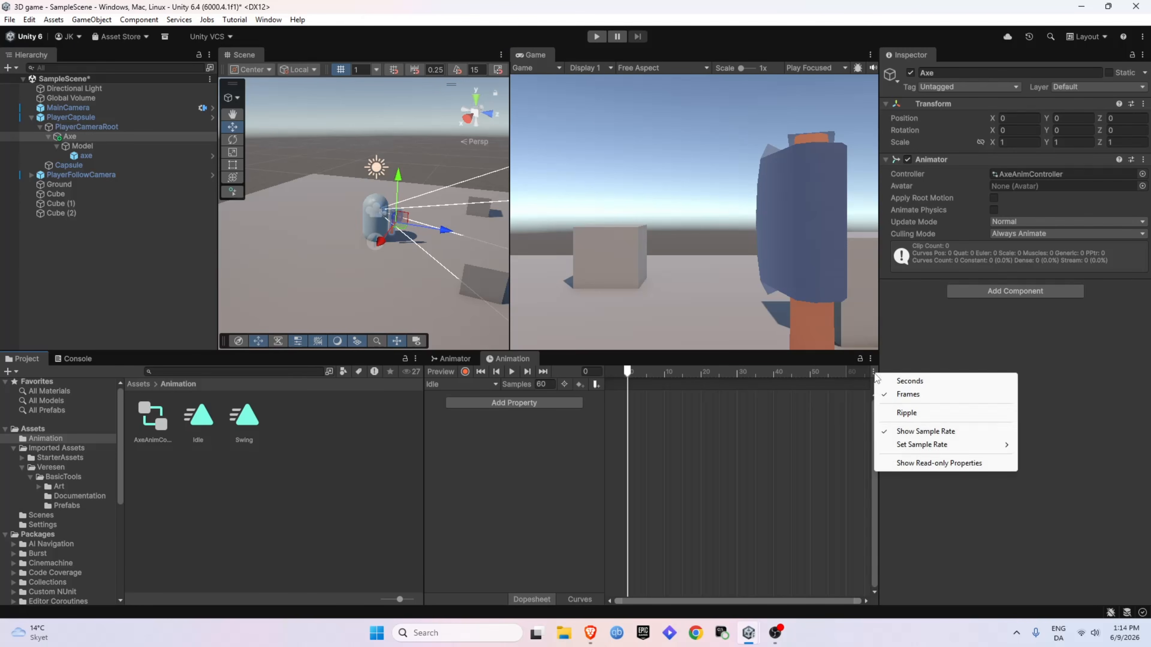
pyautogui.click(909, 382)
pyautogui.click(874, 372)
pyautogui.click(891, 394)
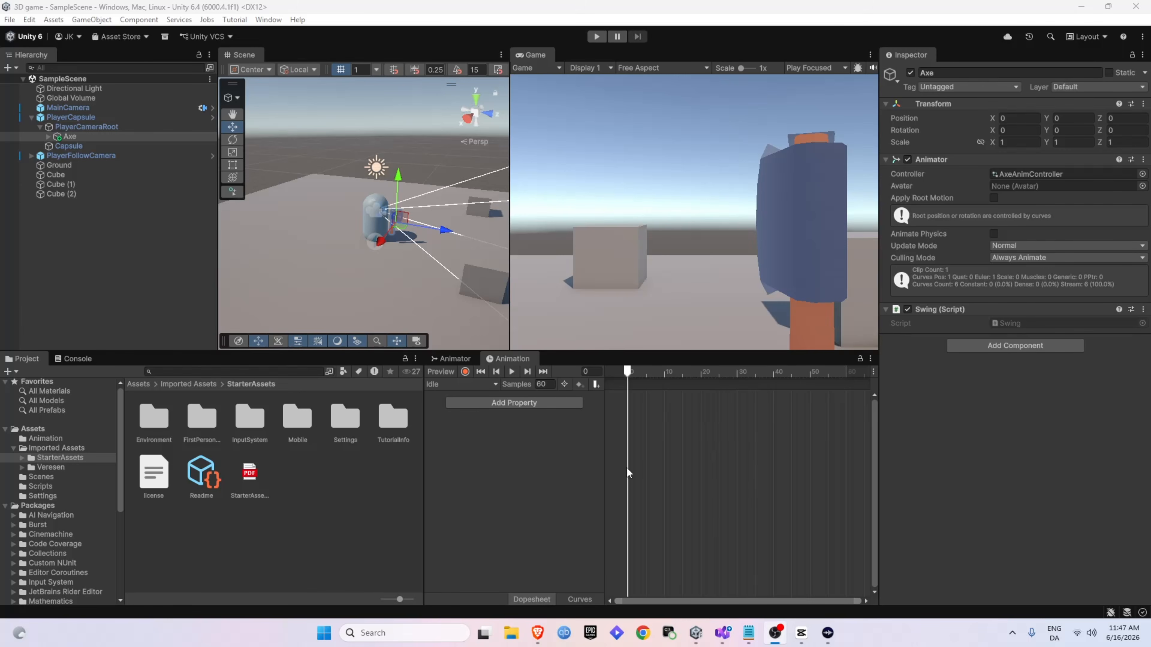
# Step: Choose the Swing clip as the Axe animation to edit
pyautogui.click(456, 384)
pyautogui.click(458, 411)
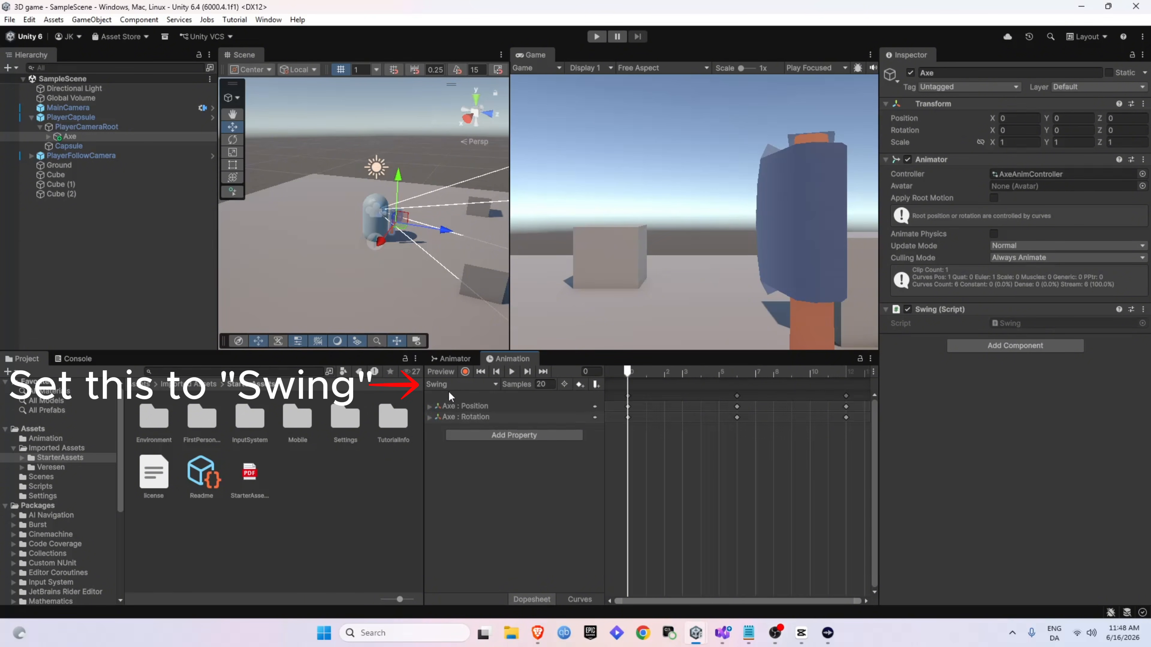
pyautogui.click(447, 385)
pyautogui.click(480, 394)
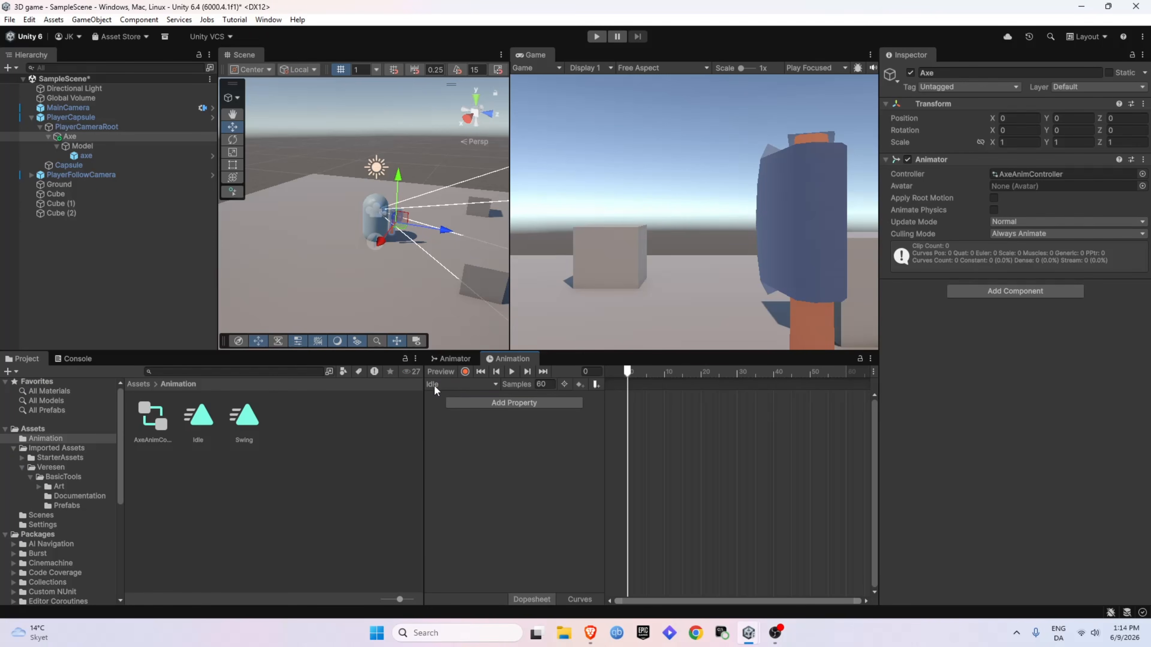
# Step: Start keyframe recording and add a key for the Axe's position at frame 0
pyautogui.click(466, 370)
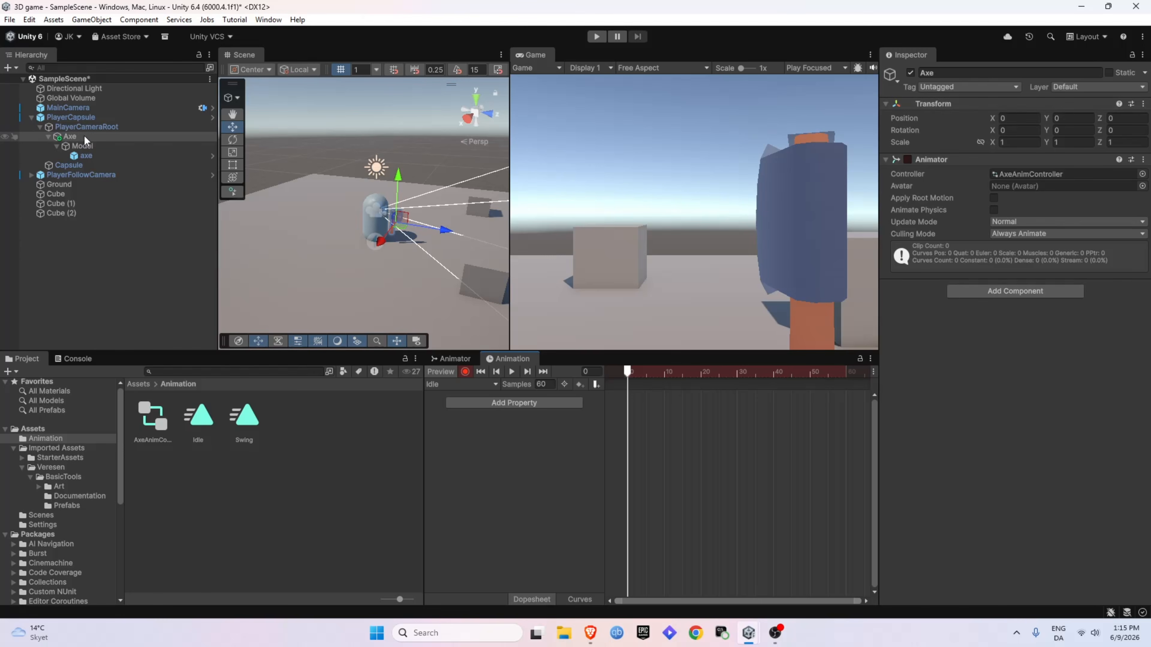
pyautogui.rightClick(935, 118)
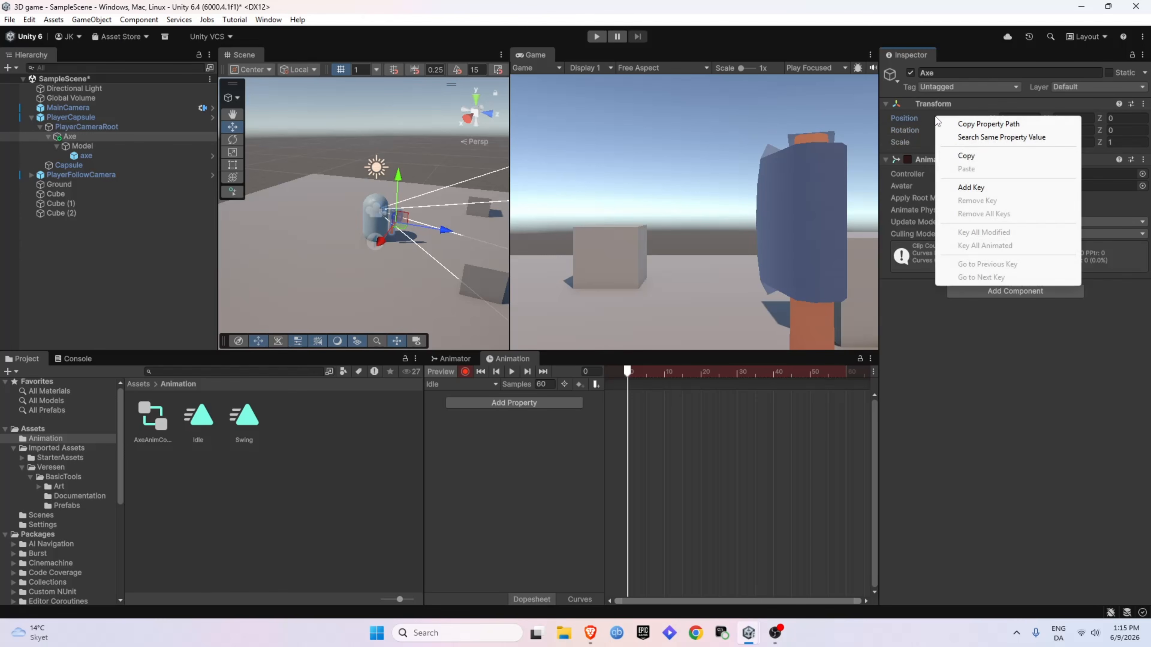
pyautogui.click(961, 187)
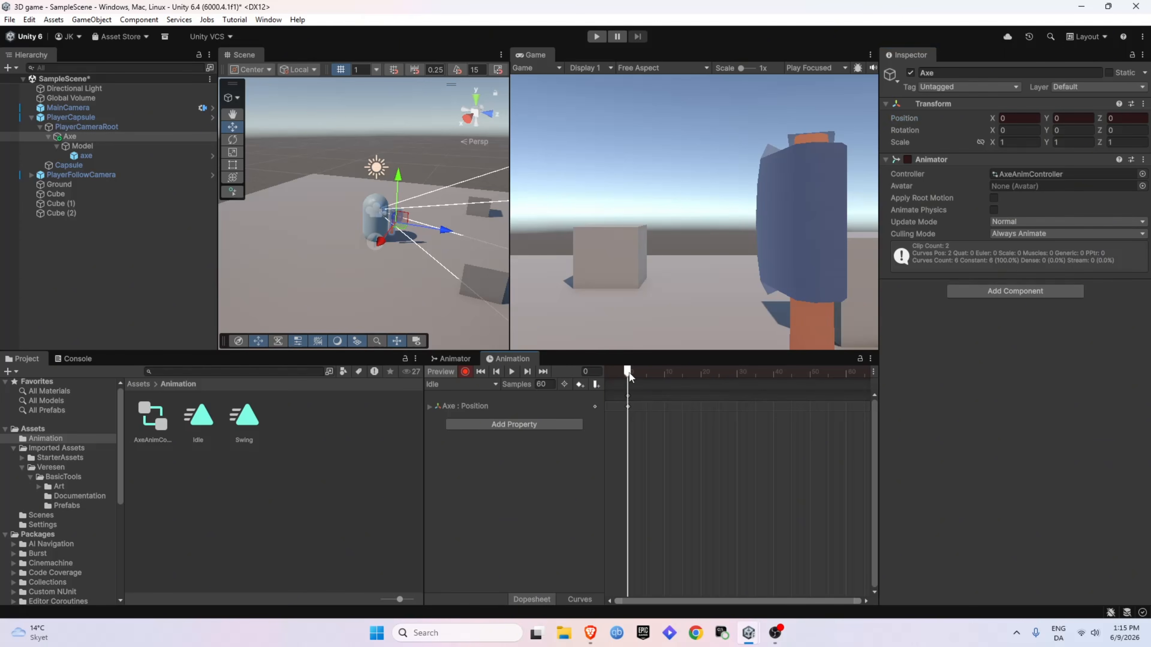
# Step: At frame 6, move the Axe to about Y 0.36, Z 0.64 and tilt it to about 23.6 degrees on X
pyautogui.moveTo(629, 372); pyautogui.dragTo(649, 374)
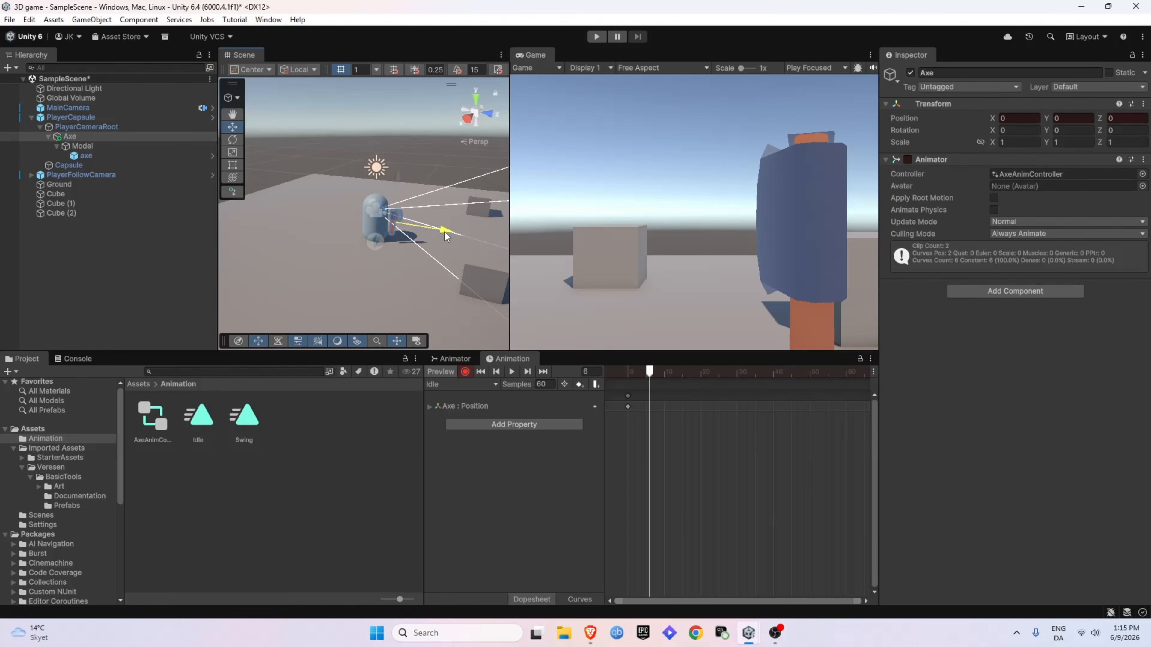
pyautogui.moveTo(445, 232); pyautogui.dragTo(450, 232)
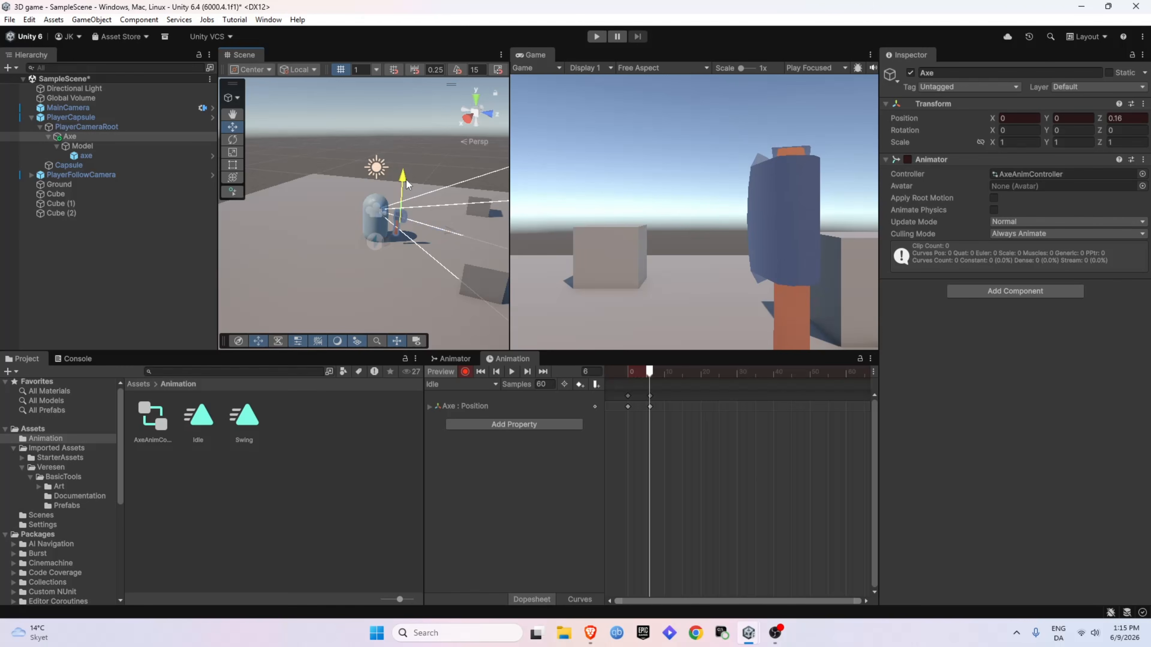
pyautogui.moveTo(404, 179); pyautogui.dragTo(405, 173)
pyautogui.press('e')
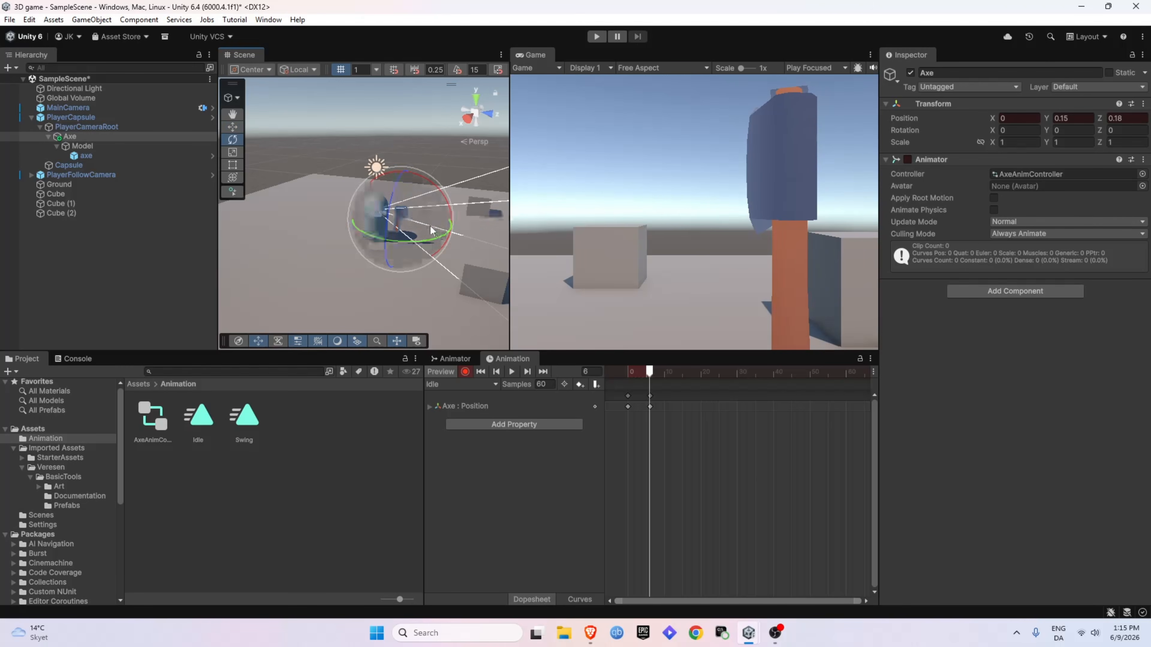
pyautogui.moveTo(437, 229); pyautogui.dragTo(449, 249)
pyautogui.press('w')
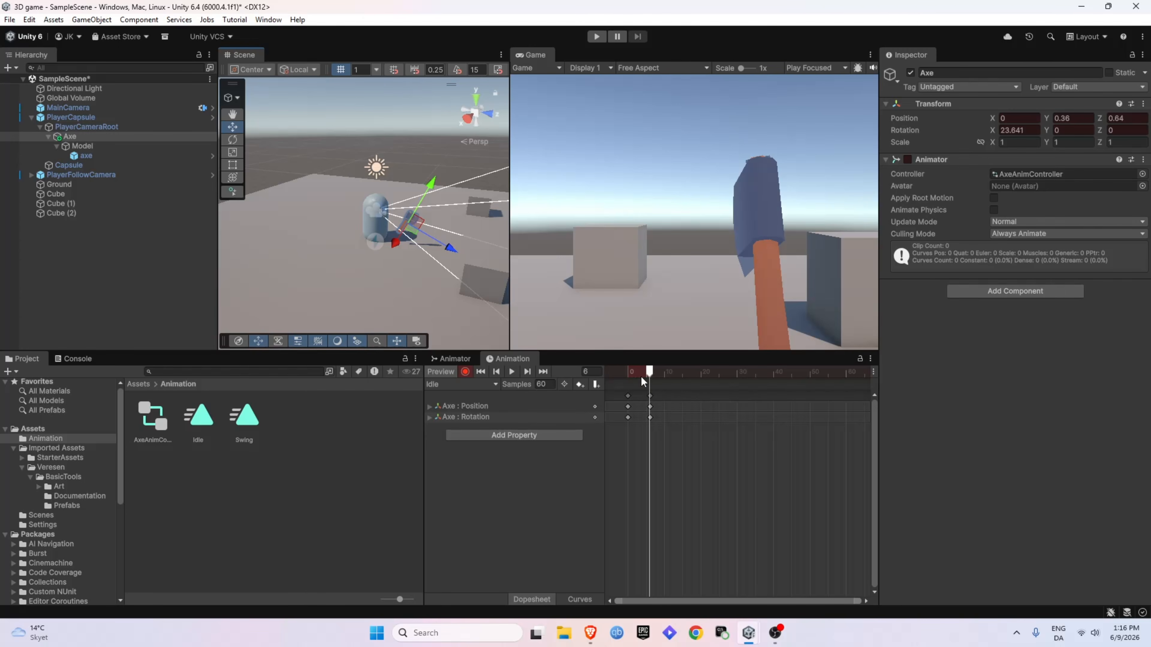
# Step: Set the clip's sample rate to 20 and preview the axe animation at the slower speed
pyautogui.click(510, 373)
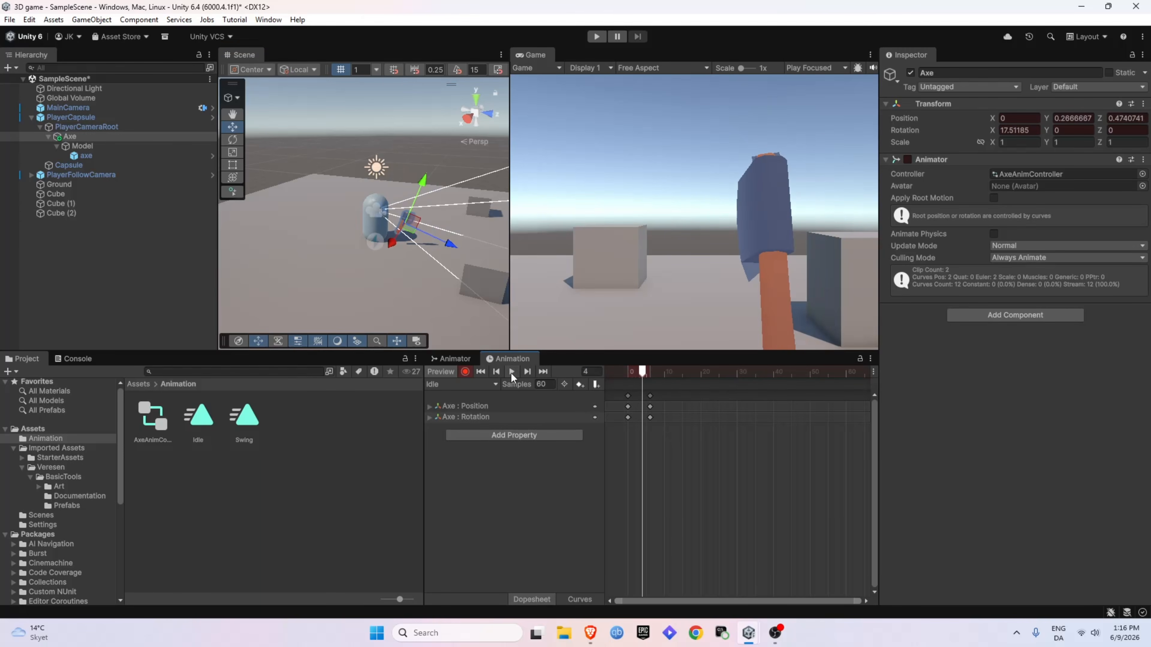
pyautogui.click(547, 385)
pyautogui.write('20')
pyautogui.press('Return')
pyautogui.click(511, 372)
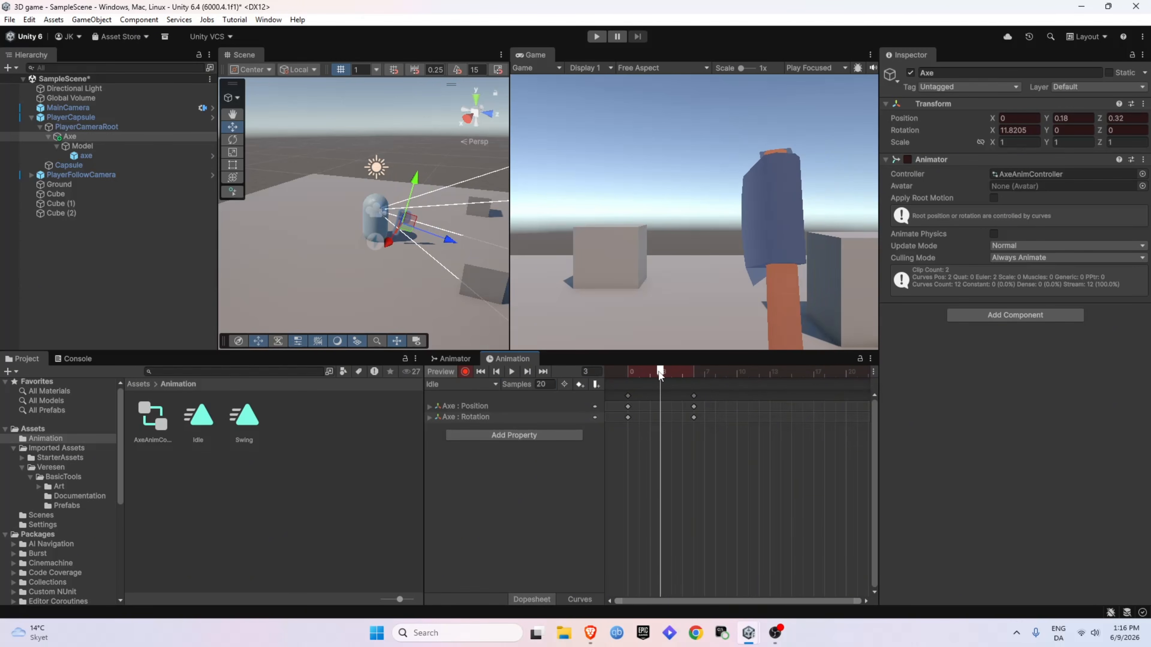
# Step: Record an Axe pose at frame 10, about Y 0.25, Z 0.83 with 28.6 degrees of X rotation, and preview the motion
pyautogui.moveTo(662, 377); pyautogui.dragTo(735, 384)
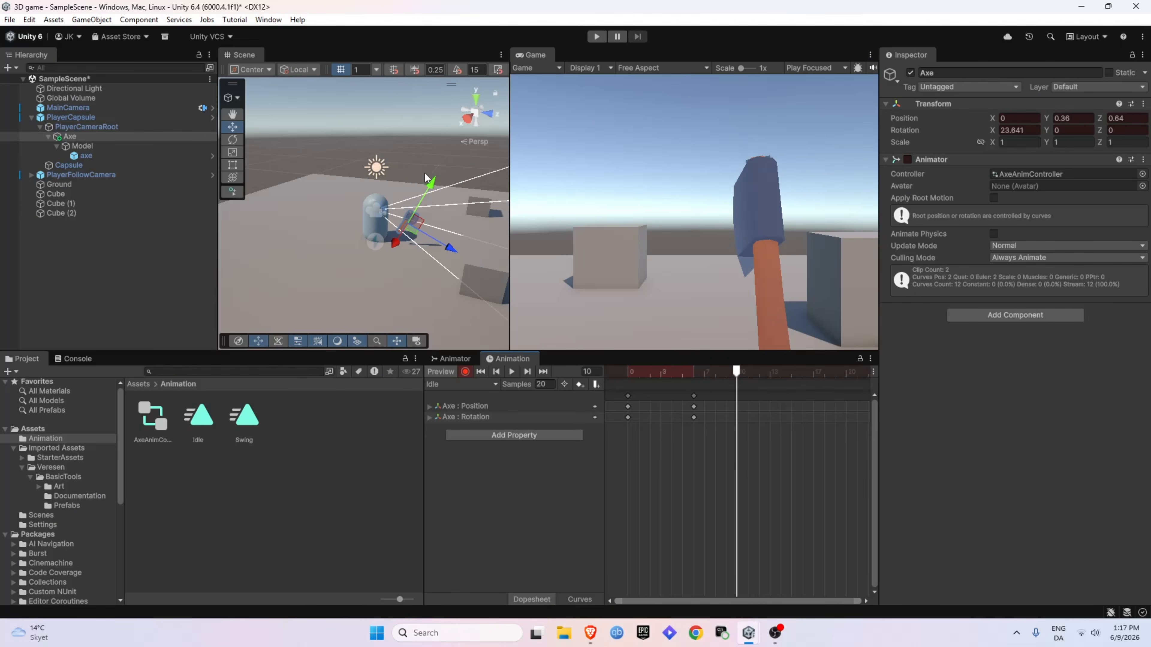
pyautogui.moveTo(434, 185); pyautogui.dragTo(461, 216)
pyautogui.press('e')
pyautogui.click(510, 371)
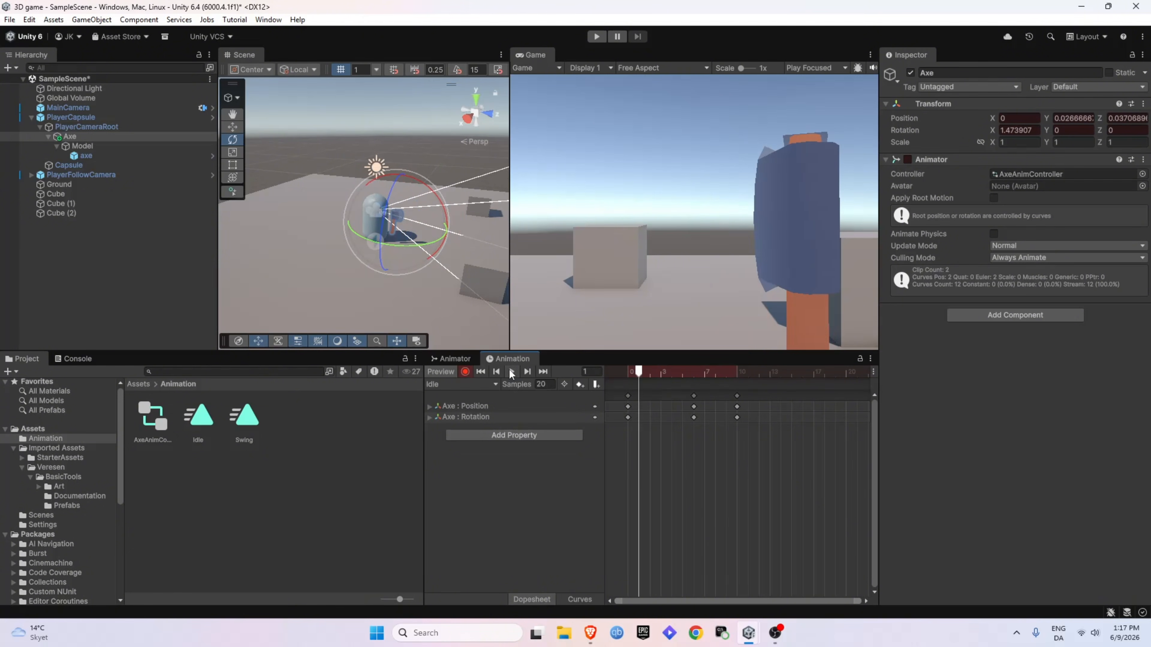
# Step: Copy the Axe's world transform from frame 0, paste it at frame 16, and preview the complete animation
pyautogui.moveTo(640, 370)
pyautogui.mouseDown()
pyautogui.moveTo(739, 375)
pyautogui.moveTo(630, 375)
pyautogui.mouseUp()
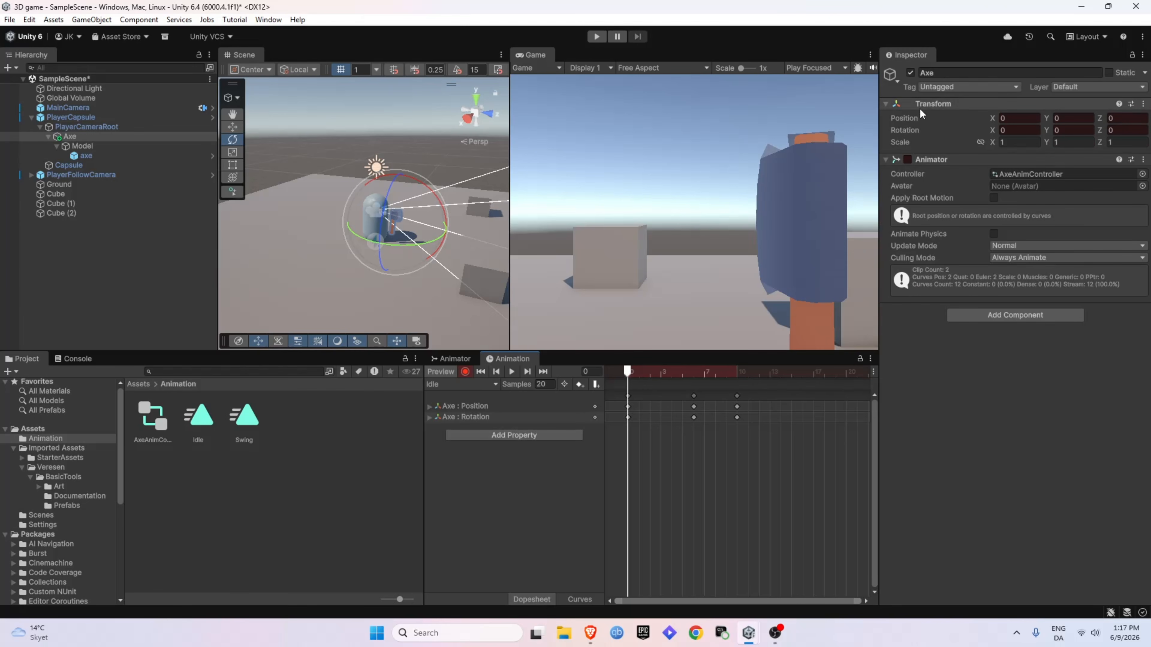
pyautogui.click(1143, 104)
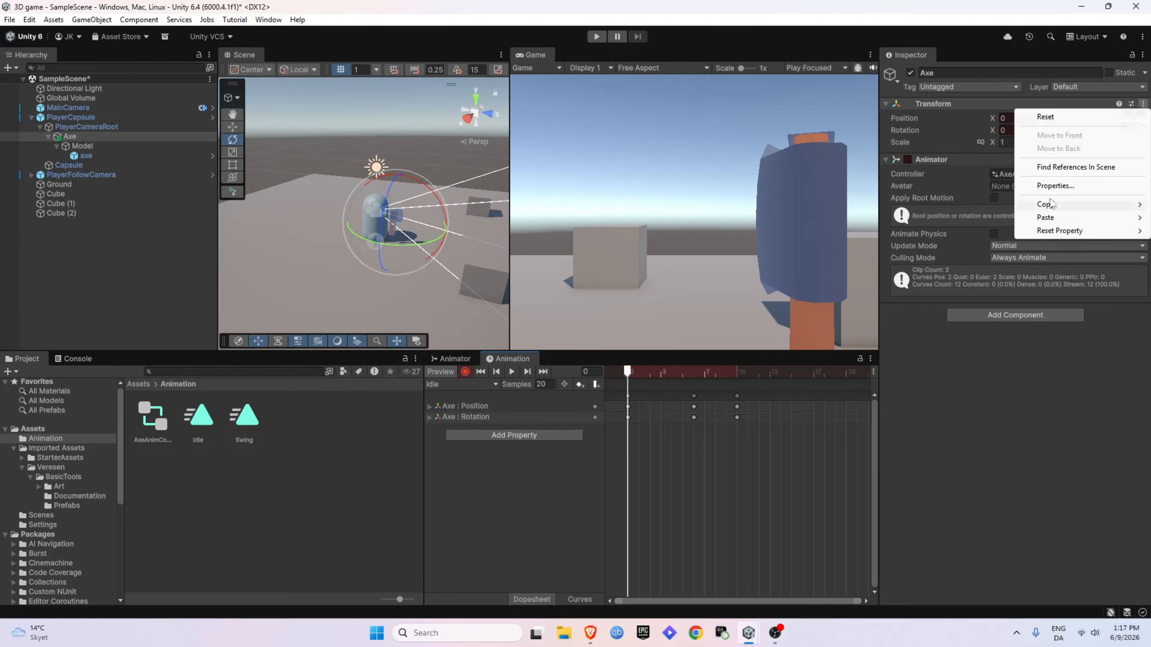
pyautogui.moveTo(1051, 204)
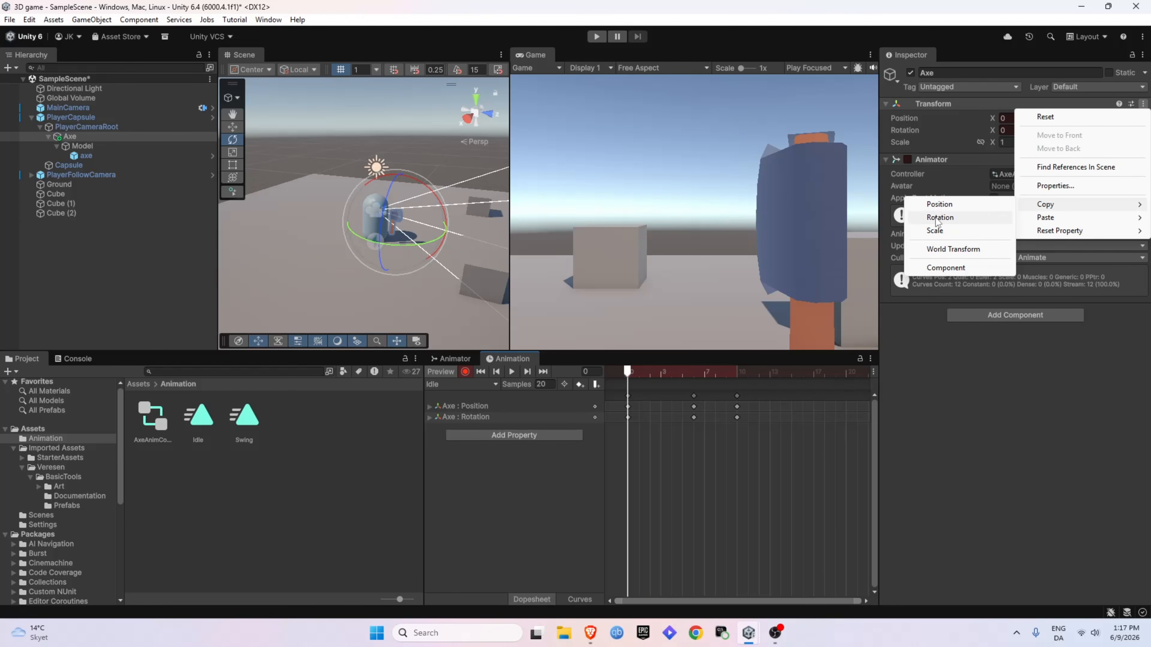
pyautogui.click(948, 249)
pyautogui.click(737, 373)
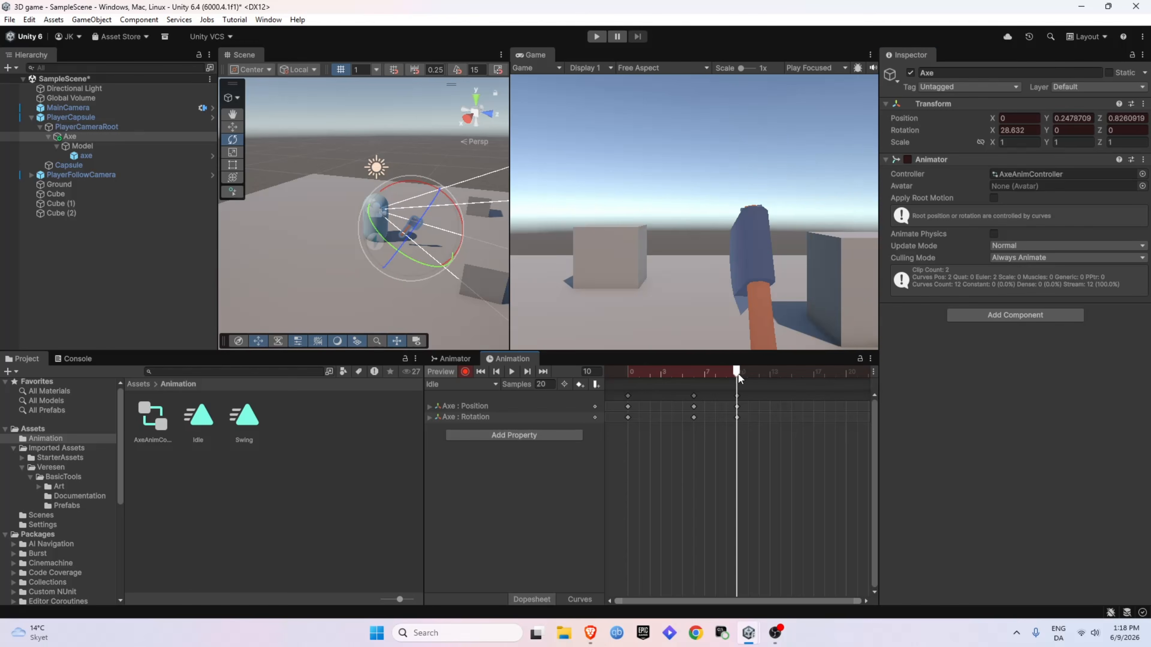
pyautogui.moveTo(737, 375); pyautogui.dragTo(803, 376)
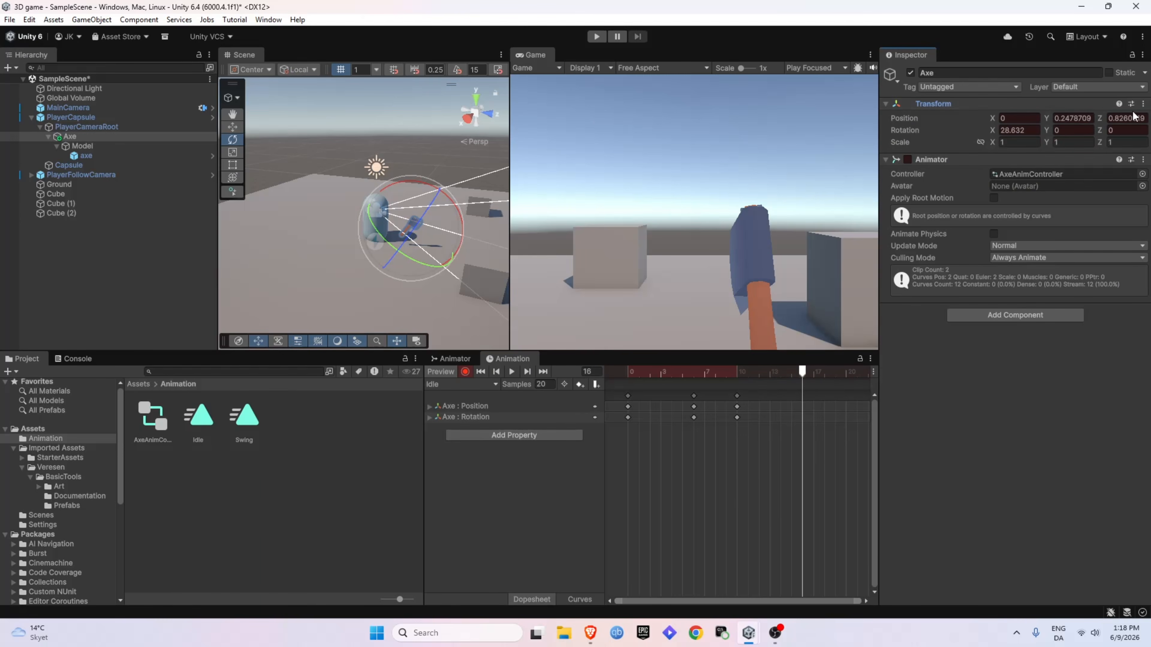
pyautogui.click(1146, 106)
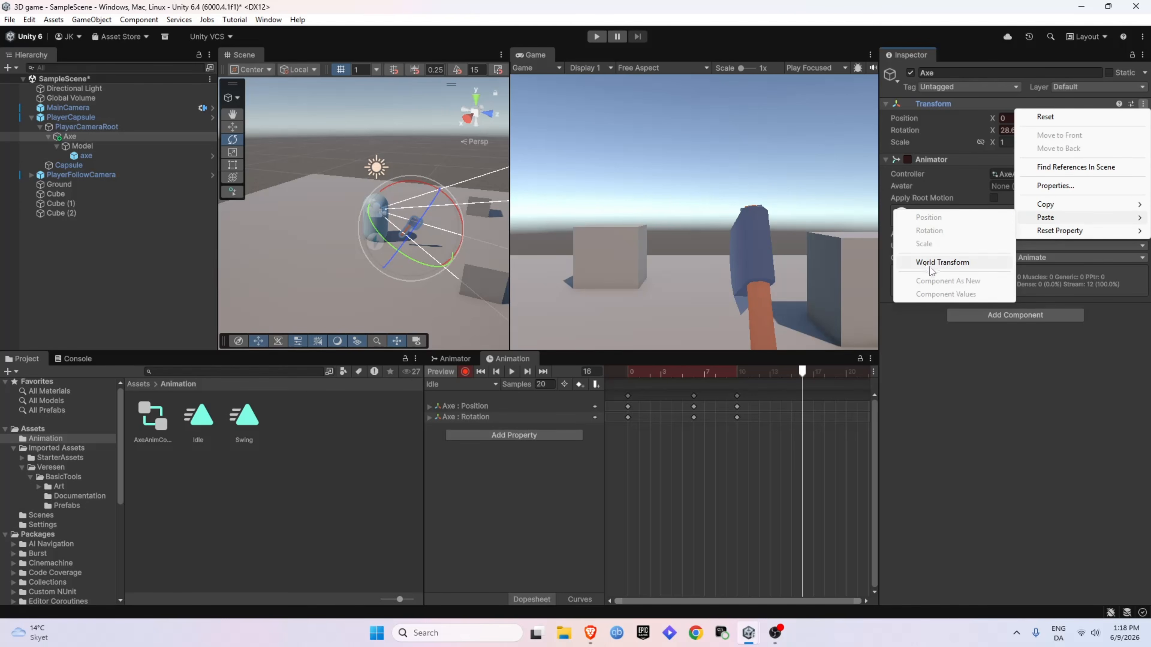
pyautogui.click(941, 264)
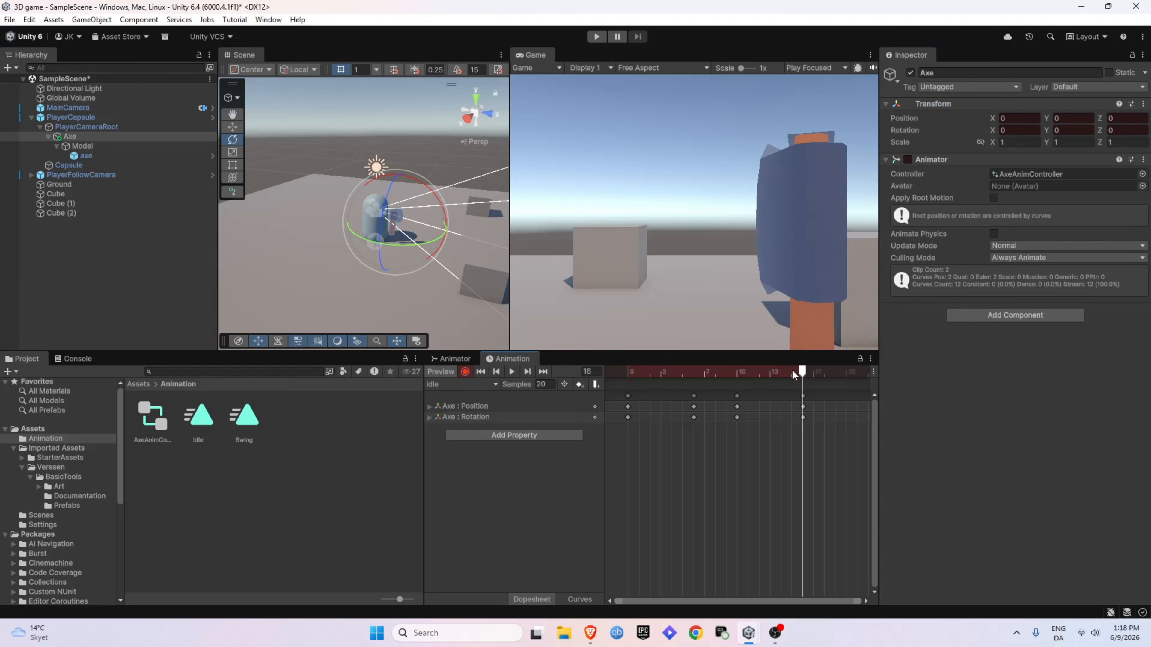
pyautogui.click(512, 372)
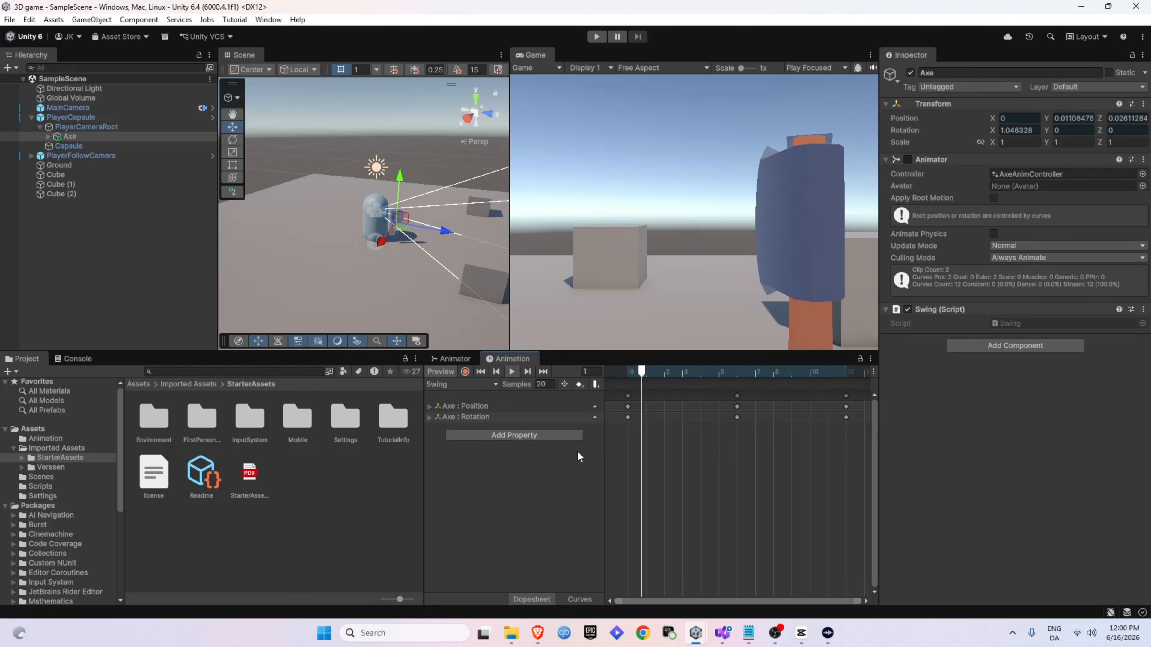
# Step: Examine the Axe's position and rotation at the Swing clip's keyframes 0, 6 and 12
pyautogui.moveTo(755, 372); pyautogui.dragTo(637, 385)
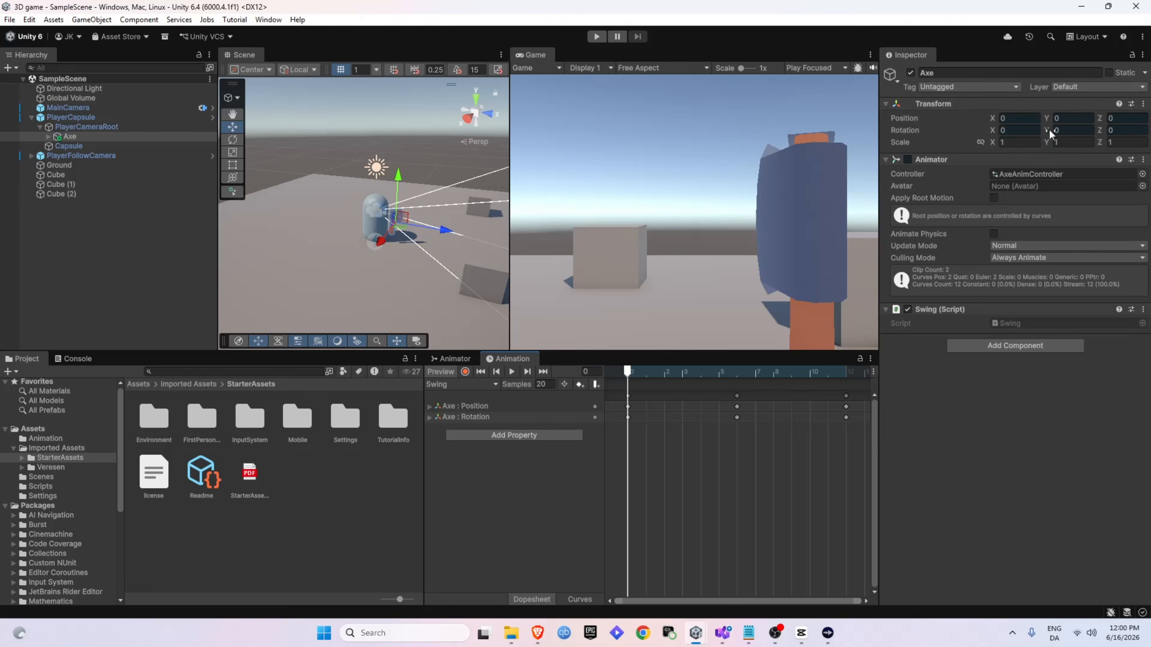
pyautogui.click(737, 373)
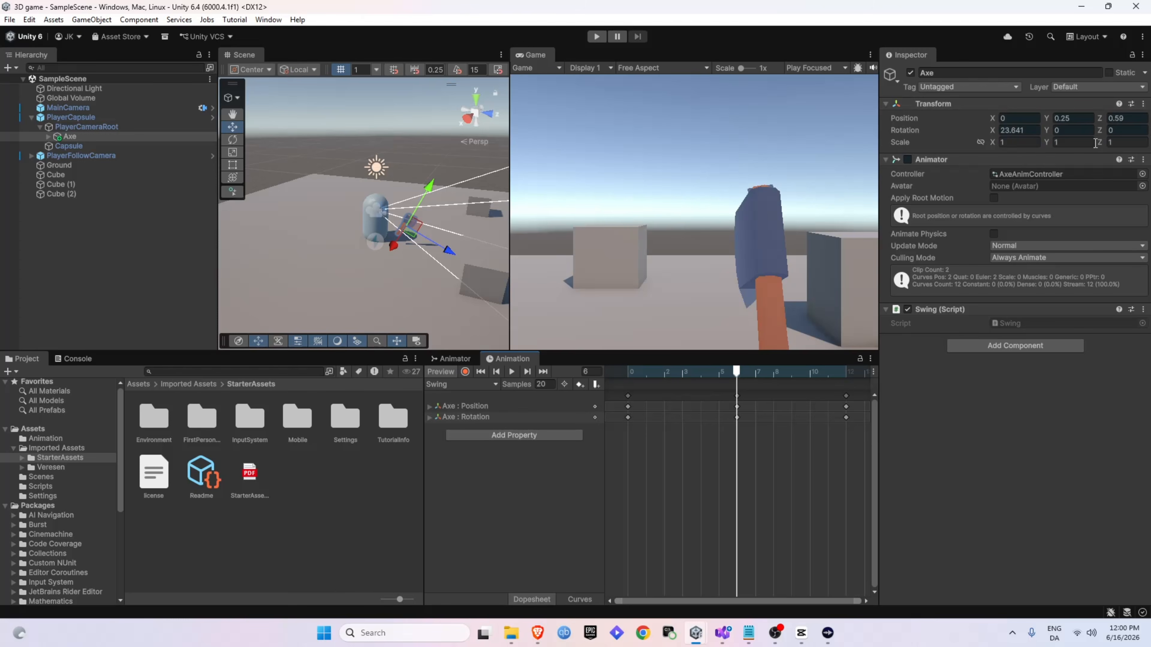
pyautogui.moveTo(735, 374); pyautogui.dragTo(844, 376)
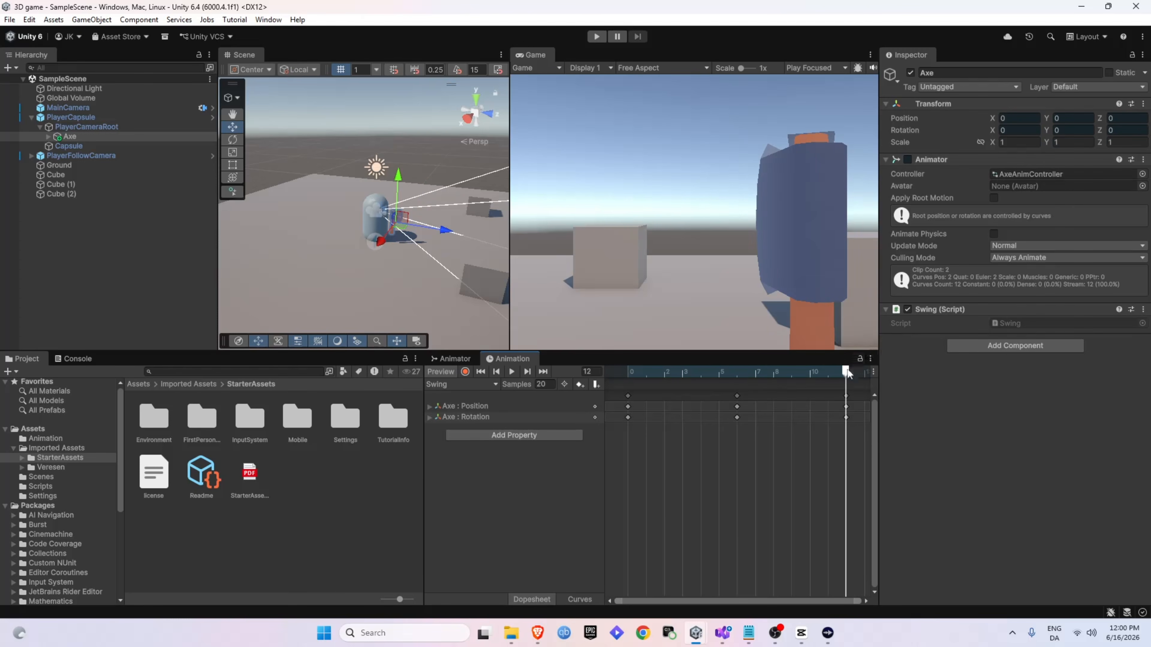
pyautogui.moveTo(846, 372); pyautogui.dragTo(633, 386)
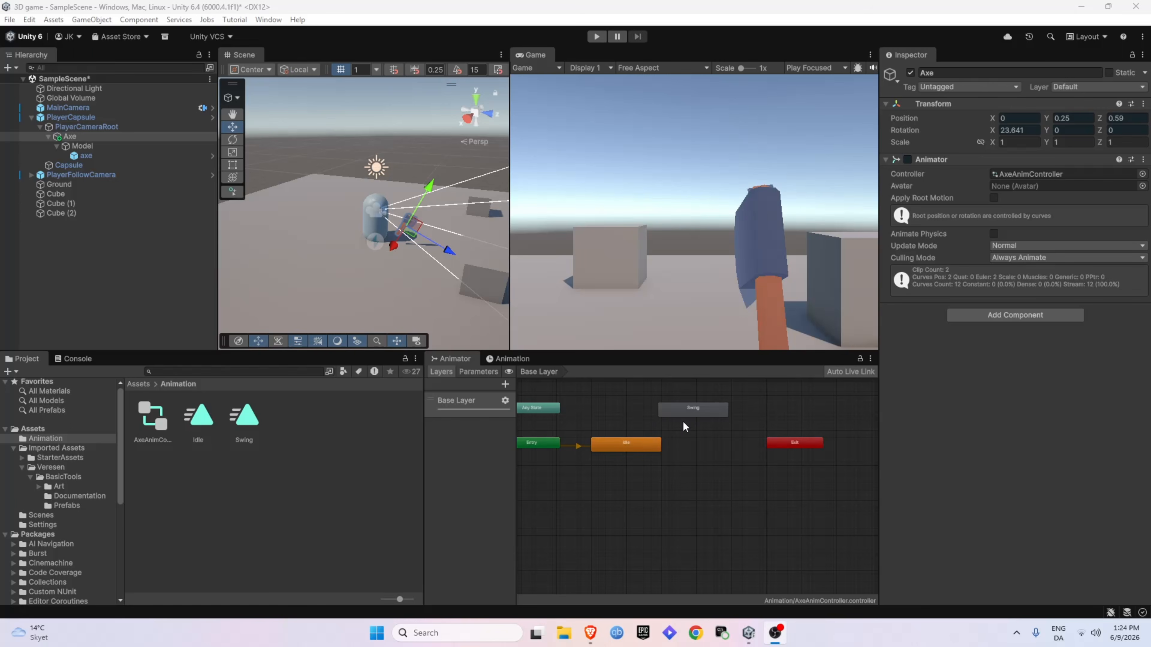
# Step: Create a transition from the Idle state to Swing and another from Swing back to Idle in the Base Layer
pyautogui.scroll(2, 643, 446)
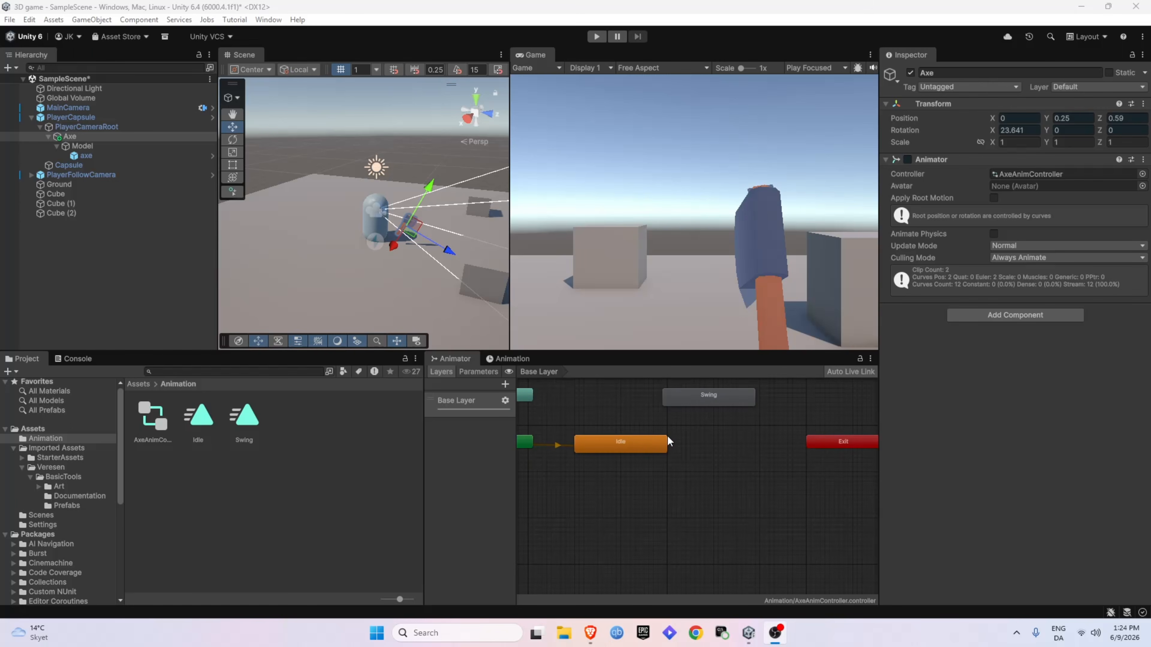
pyautogui.rightClick(636, 442)
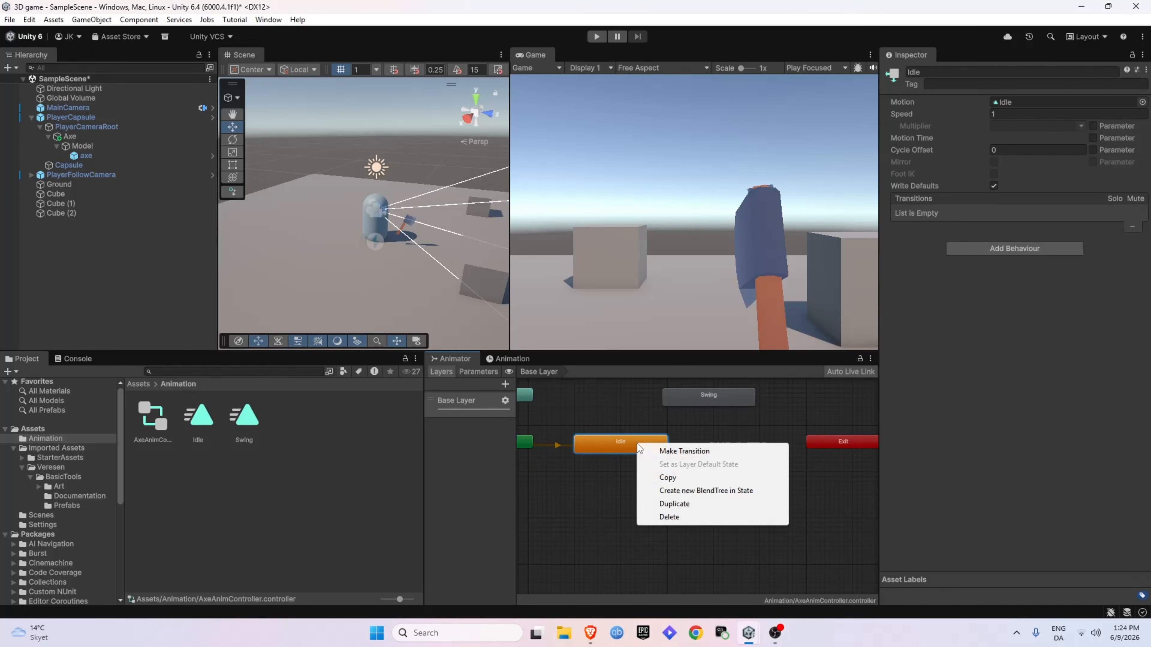
pyautogui.click(650, 447)
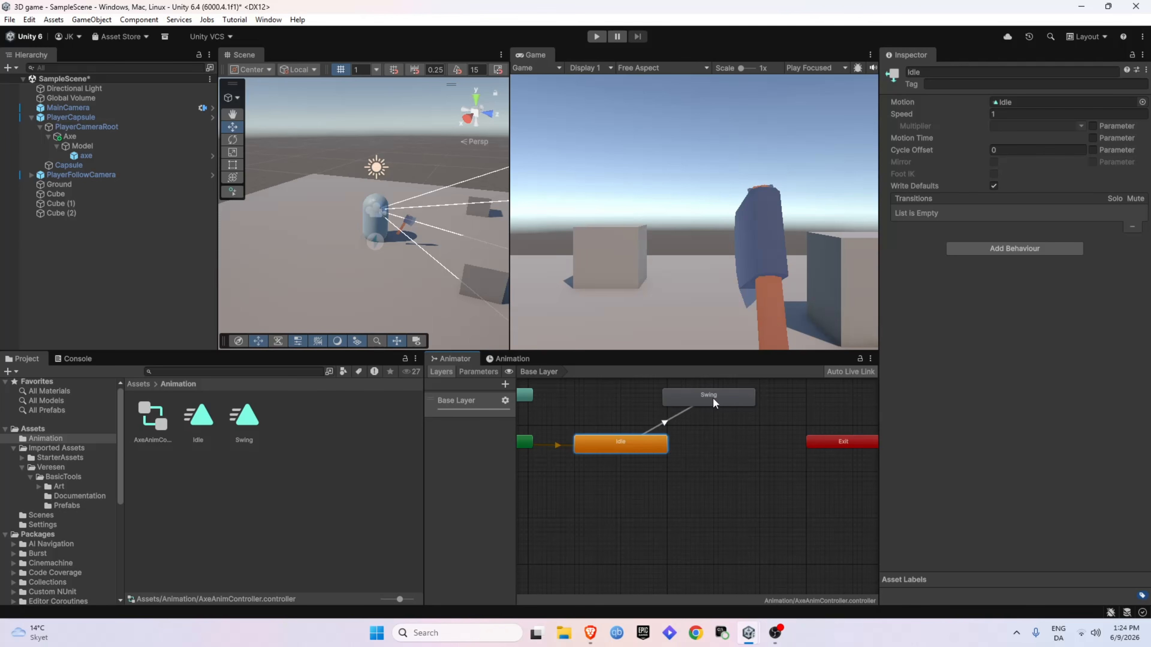
pyautogui.click(694, 396)
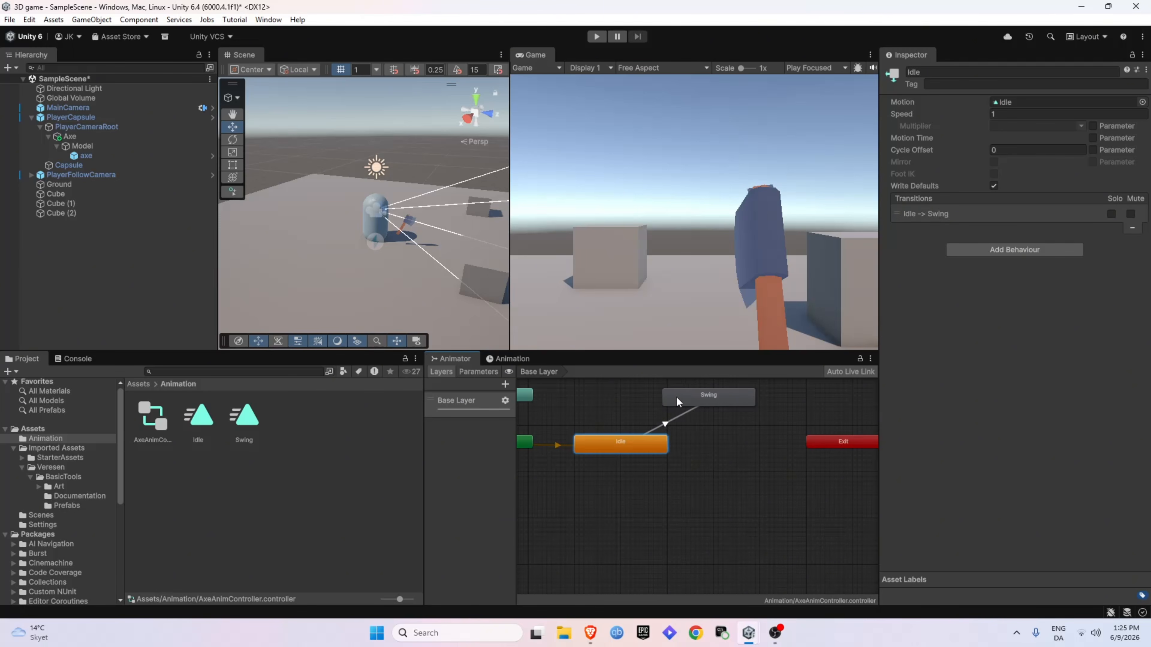
pyautogui.rightClick(698, 398)
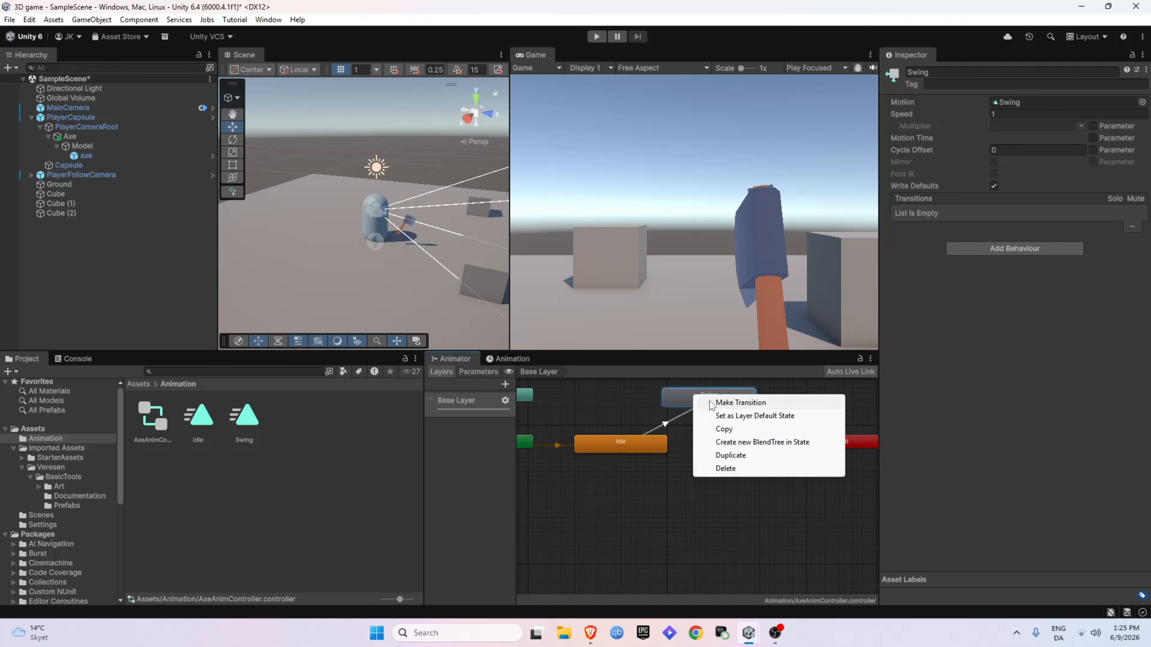
pyautogui.click(704, 400)
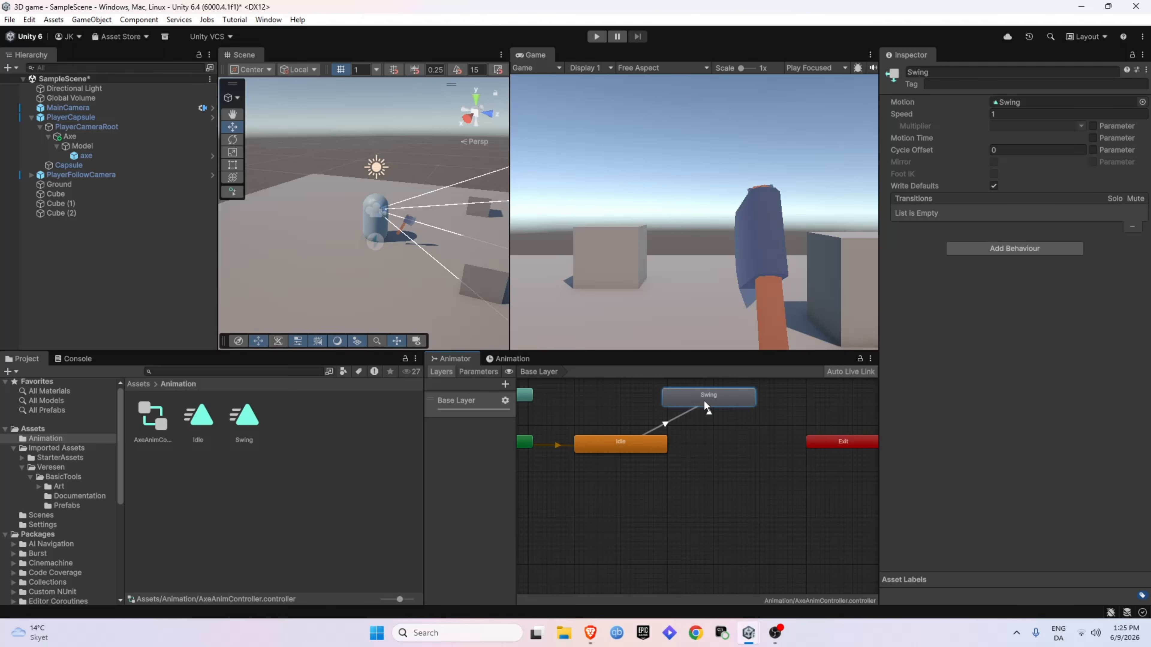
pyautogui.click(620, 439)
# Step: Create a trigger parameter named swing and add it as the condition of the Idle-to-Swing transition
pyautogui.click(664, 420)
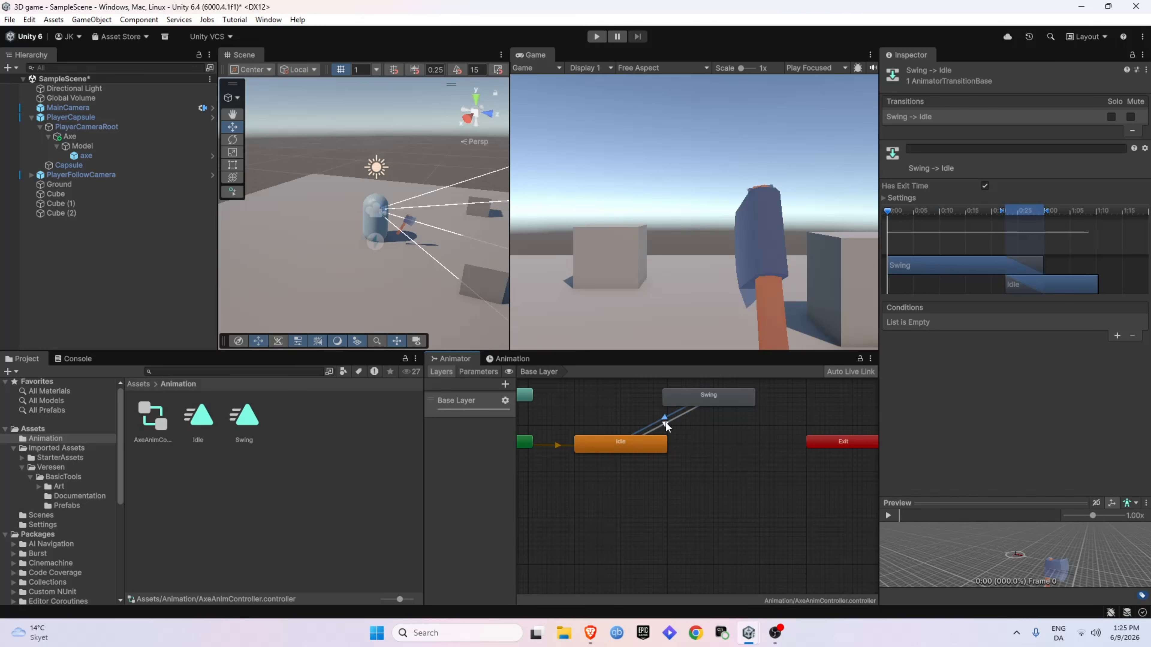
pyautogui.click(667, 423)
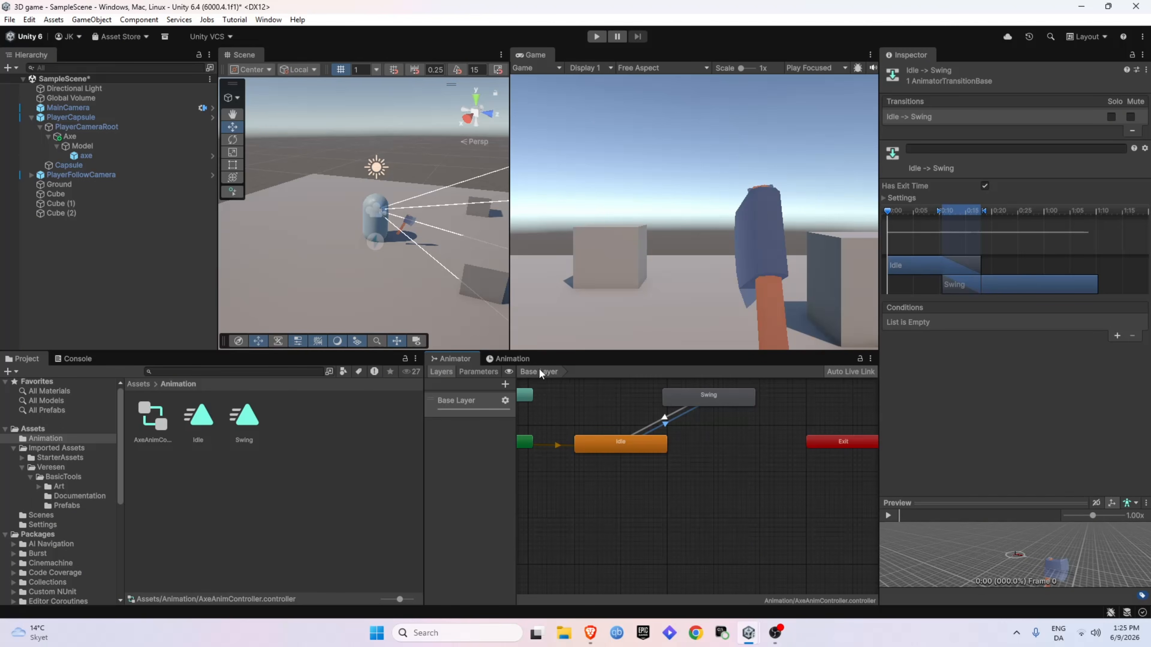
pyautogui.click(474, 372)
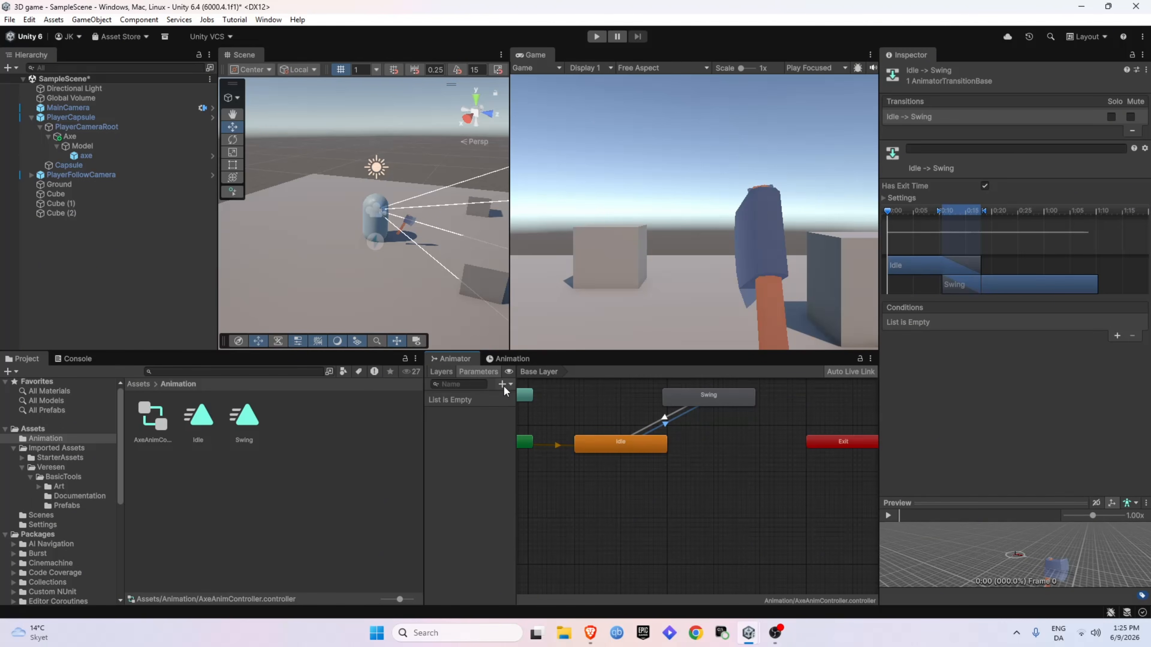
pyautogui.click(502, 384)
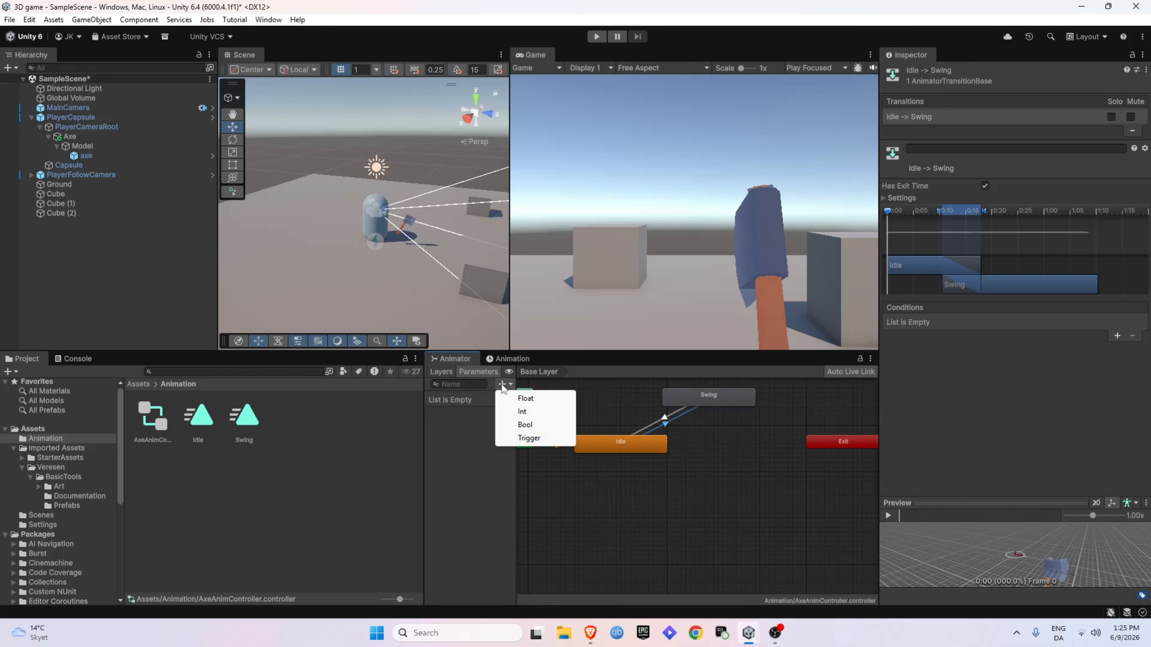
pyautogui.click(525, 438)
pyautogui.write('swing')
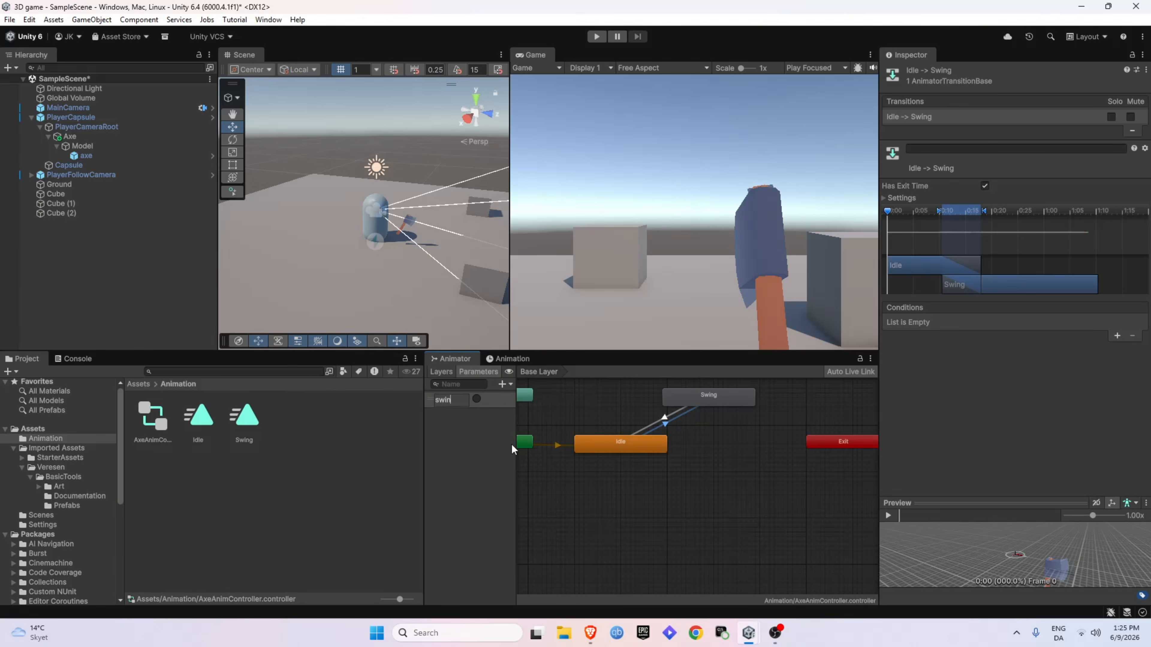
pyautogui.press('Return')
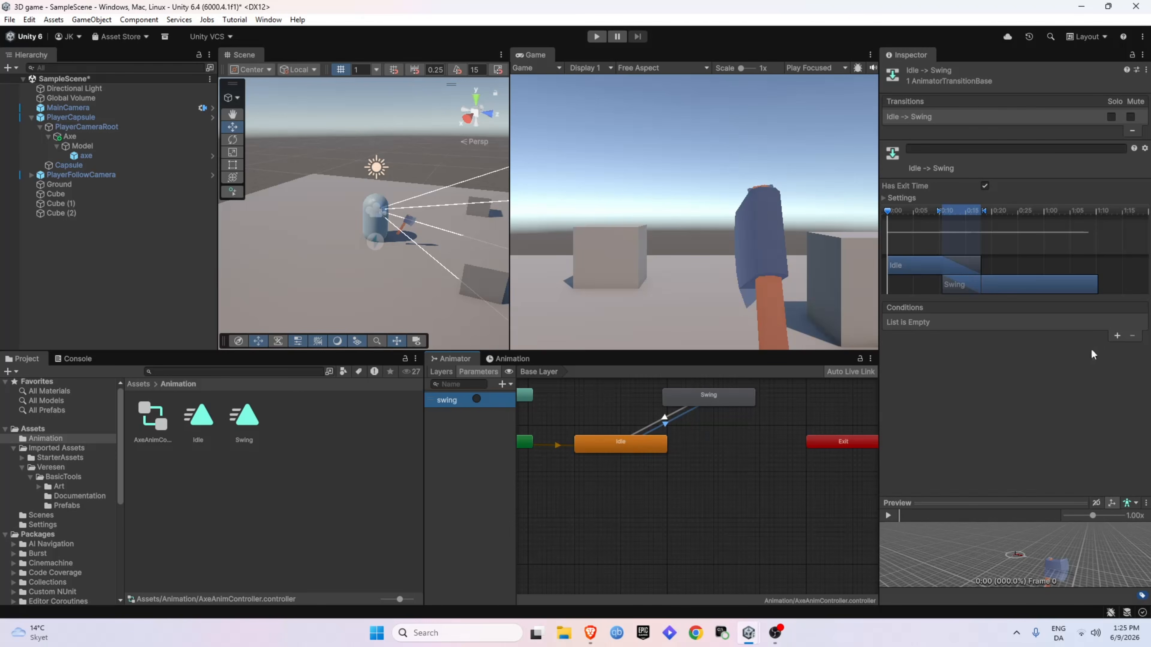
pyautogui.click(1117, 335)
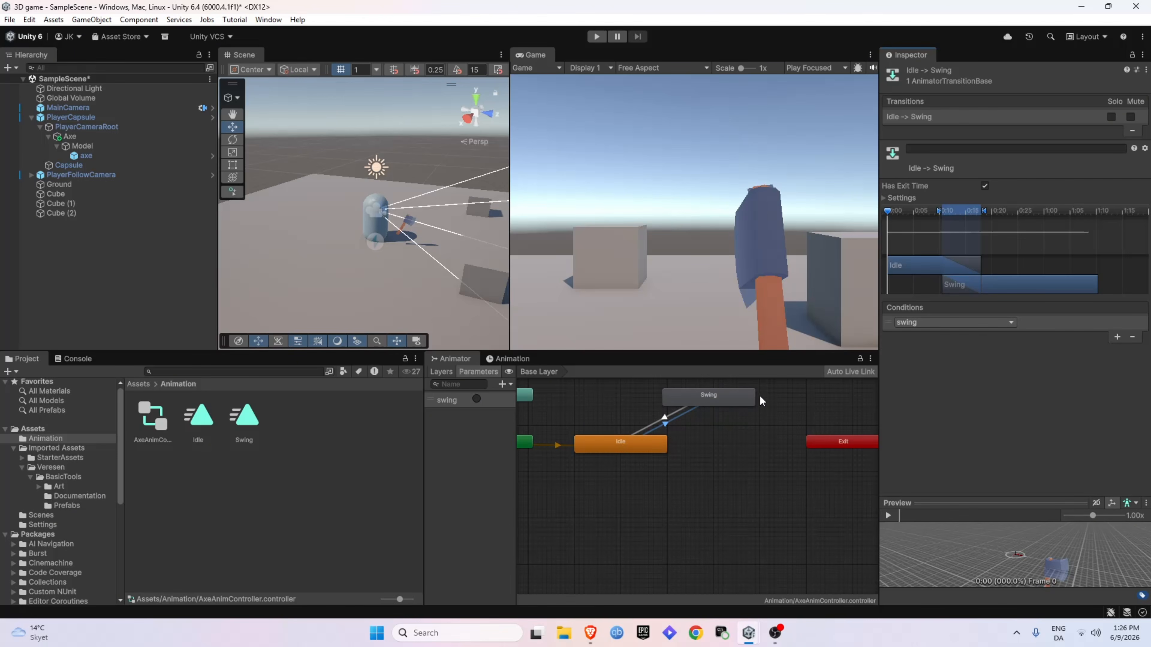
# Step: Turn off Has Exit Time for the Idle-to-Swing transition and set its transition duration to 0 seconds
pyautogui.click(985, 186)
pyautogui.click(884, 199)
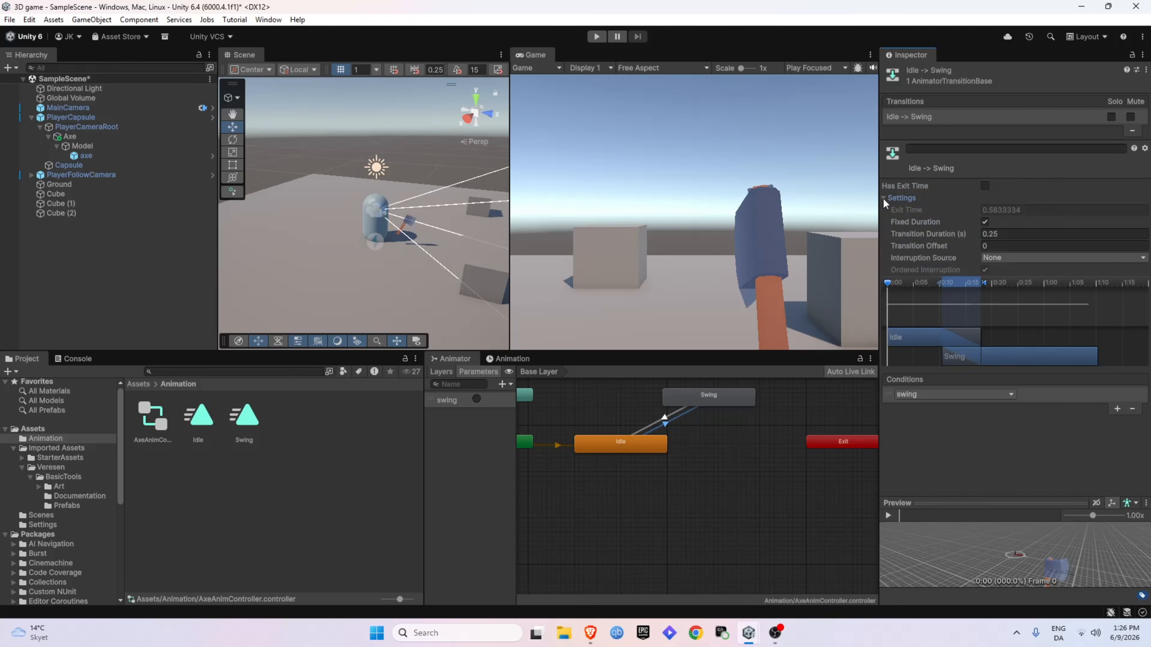
pyautogui.click(1005, 233)
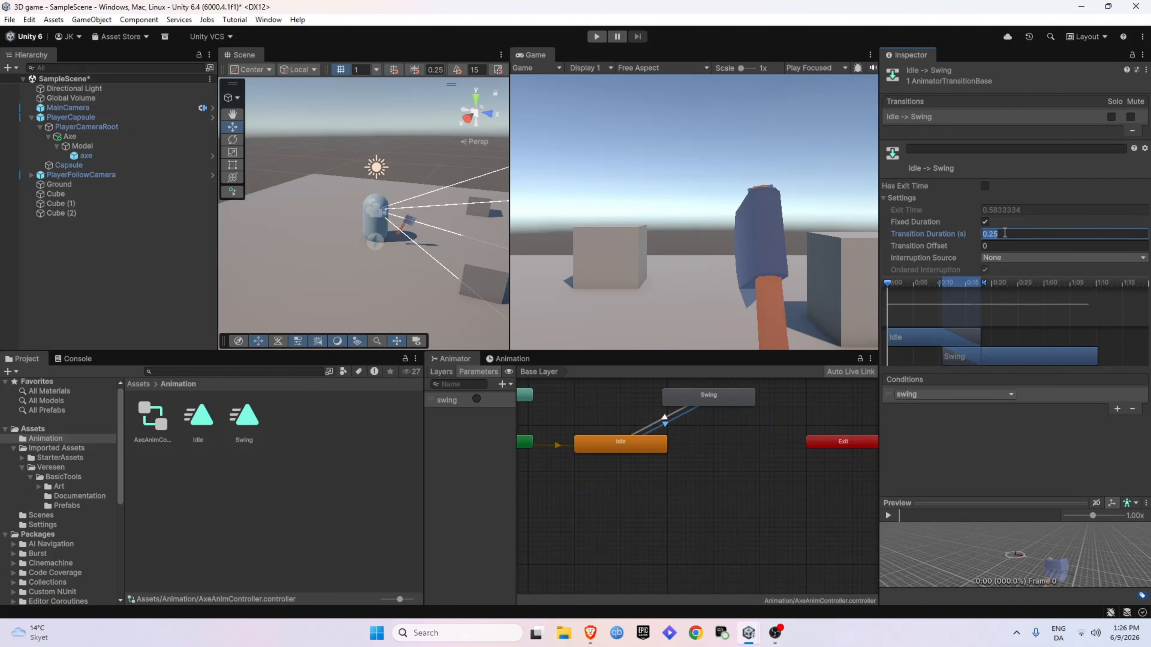
pyautogui.write('0')
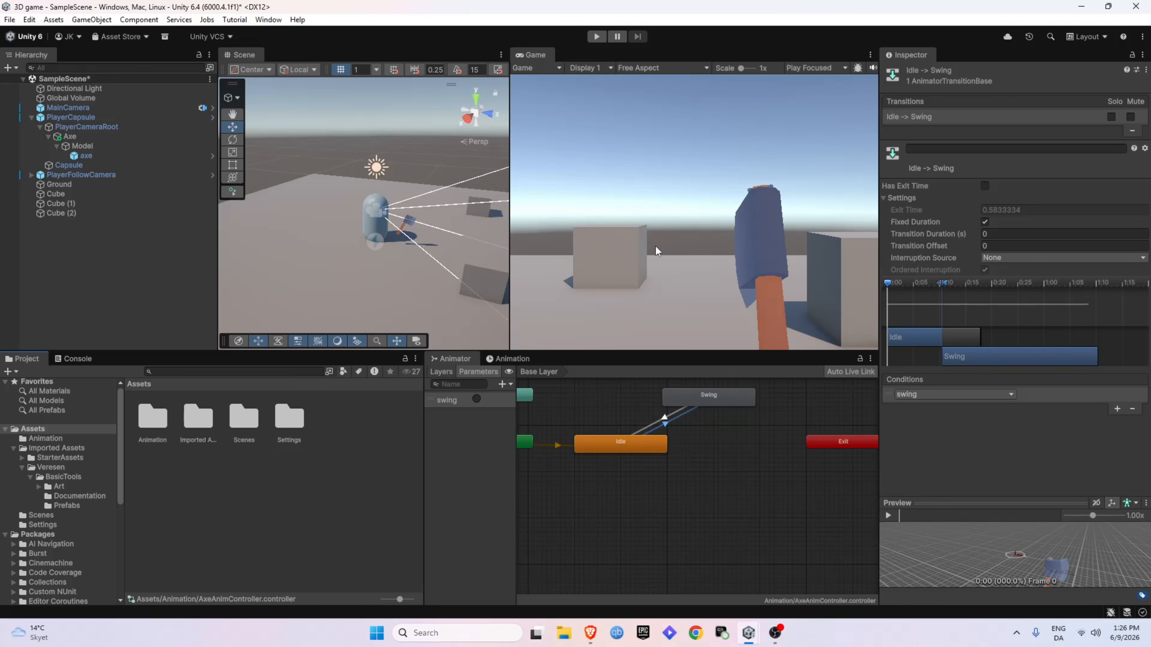
# Step: Open the StarterAssets input actions asset from Imported Assets/StarterAssets/InputSystem and look over the Player map's actions
pyautogui.click(200, 423)
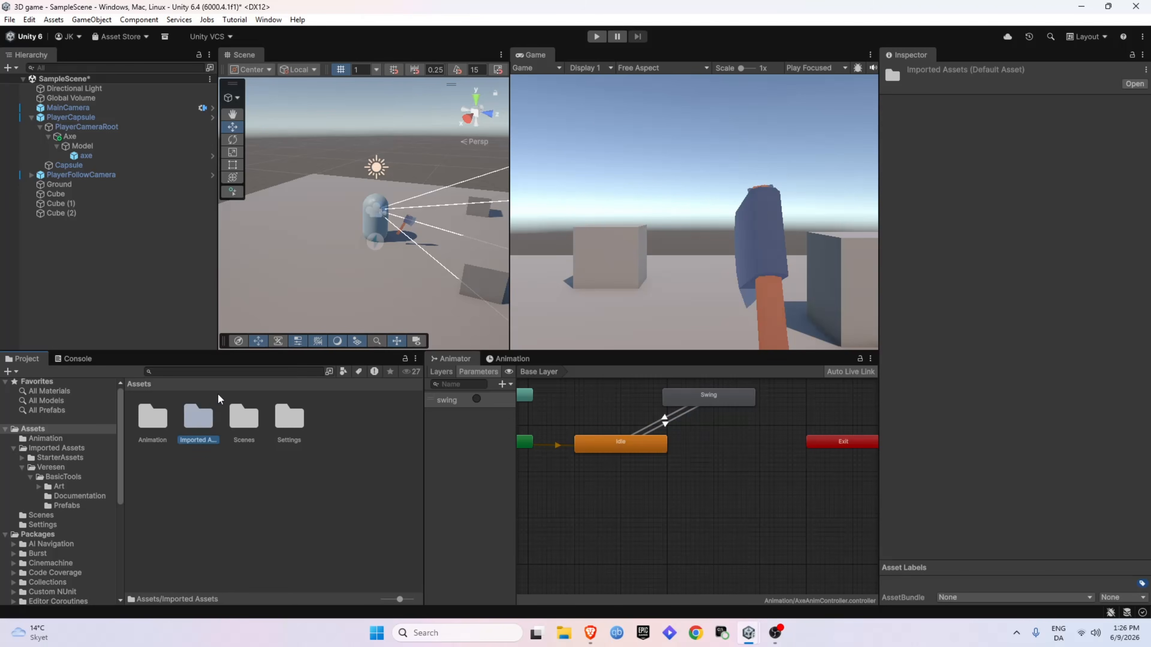
pyautogui.doubleClick(200, 423)
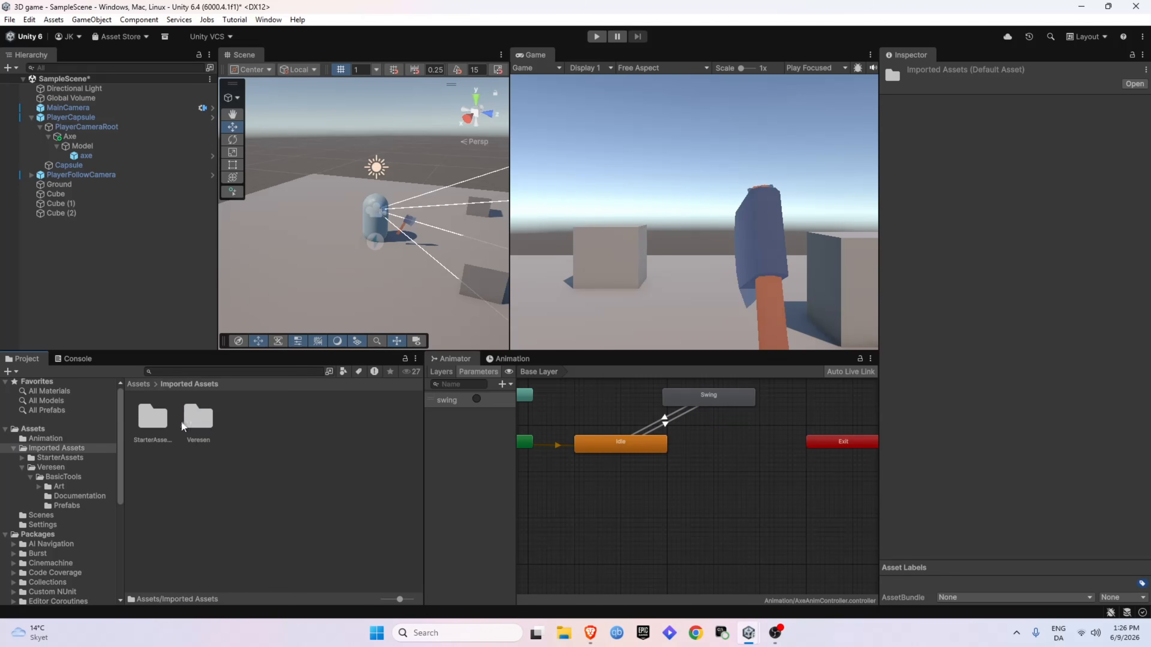
pyautogui.doubleClick(162, 421)
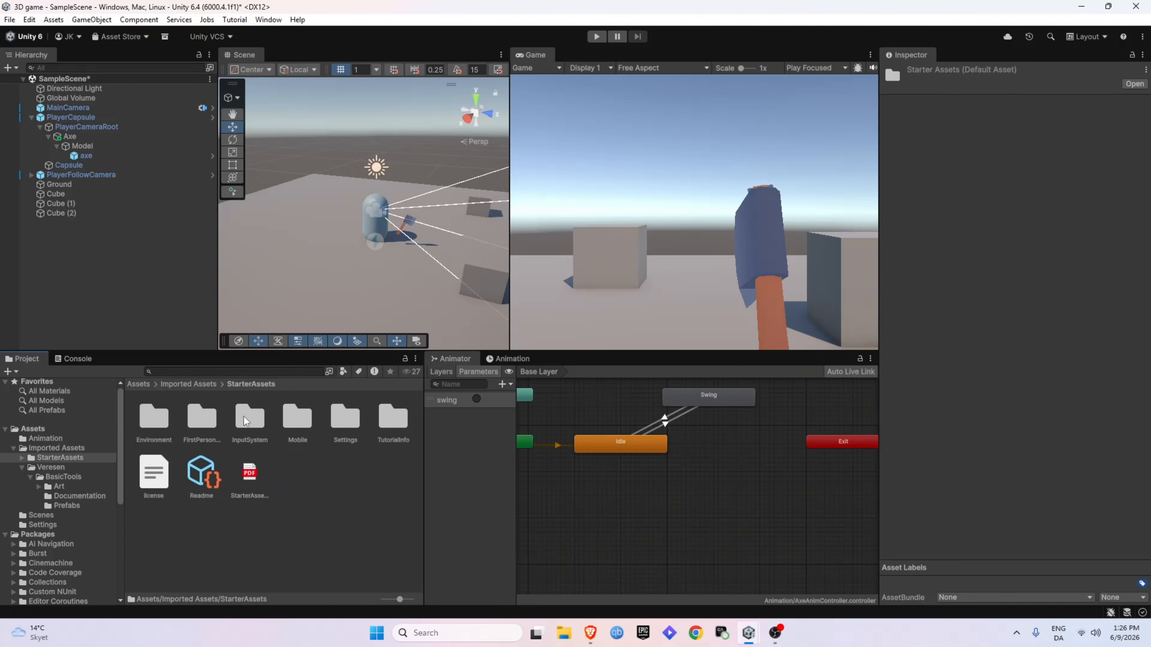
pyautogui.doubleClick(248, 417)
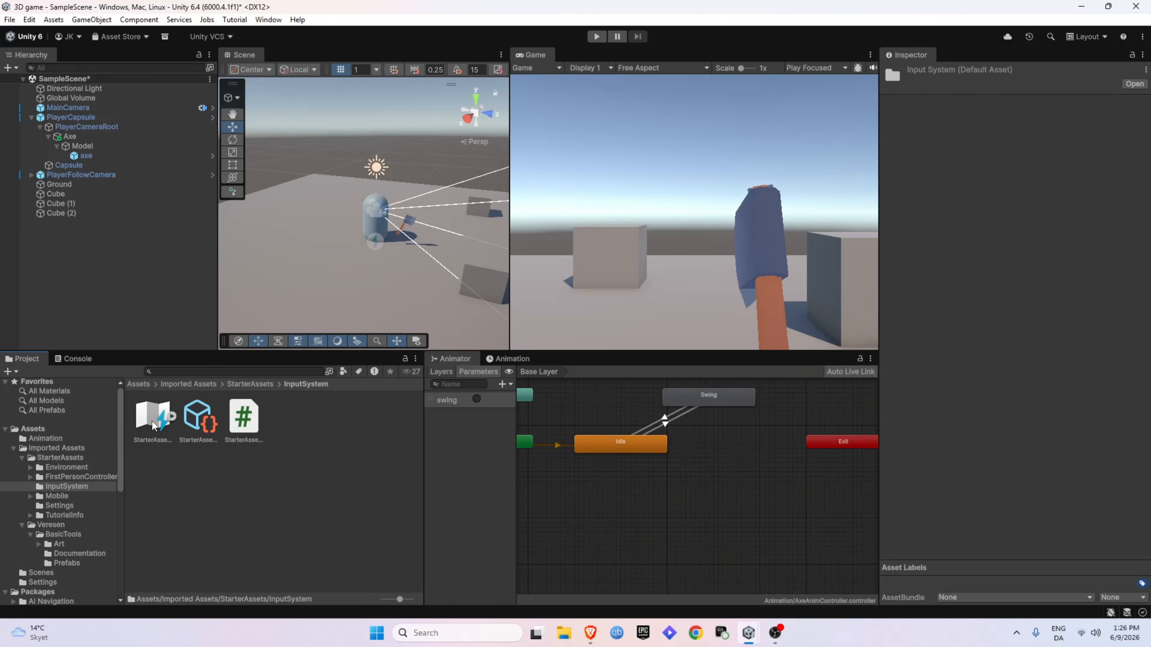
pyautogui.doubleClick(152, 421)
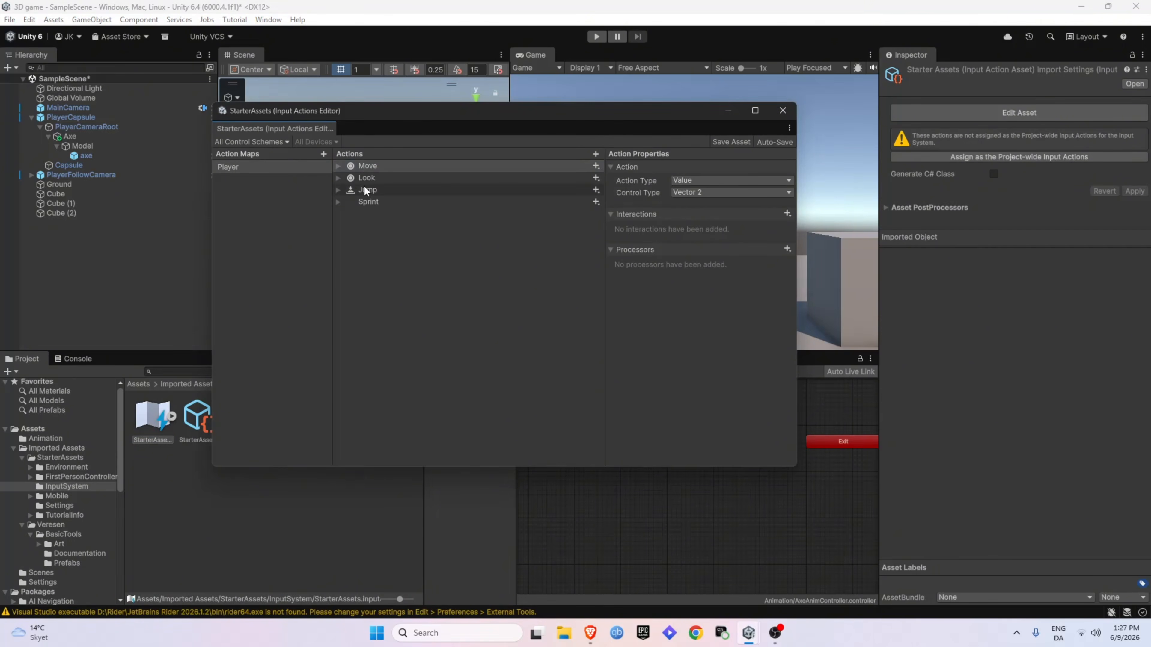
pyautogui.click(373, 166)
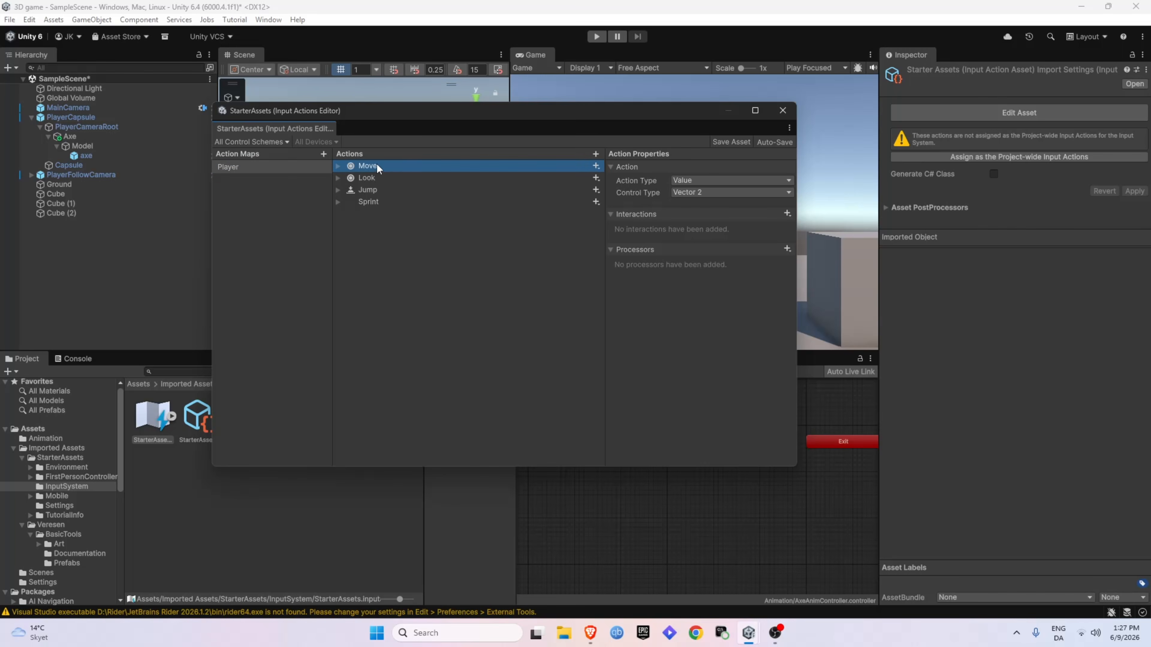
pyautogui.click(371, 176)
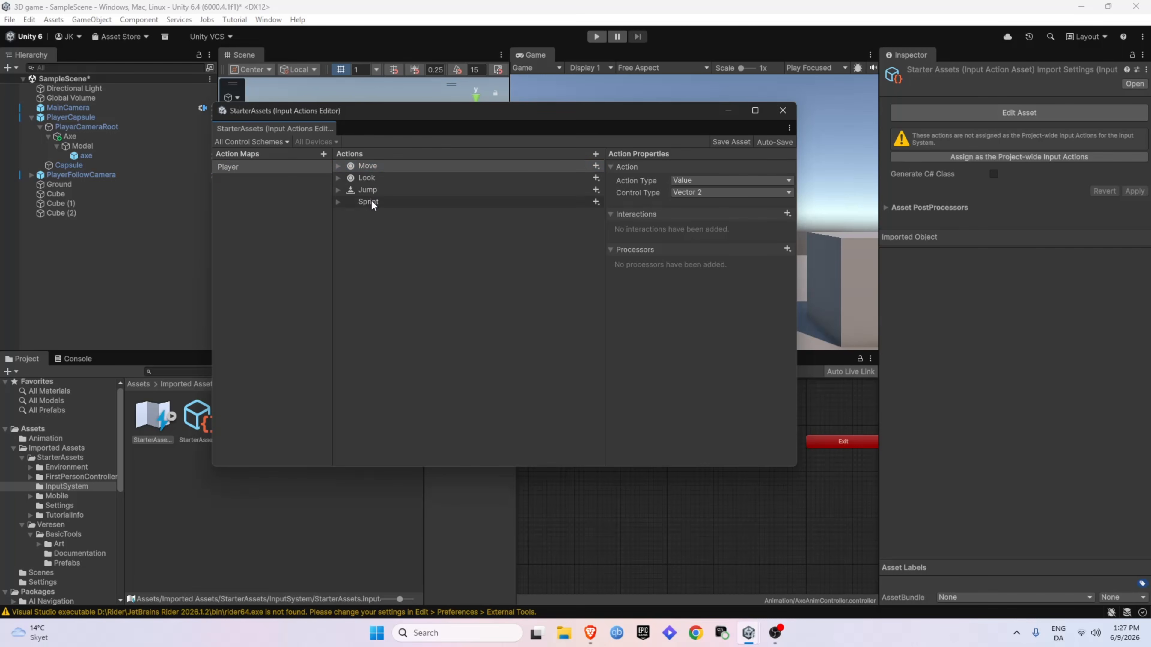
# Step: Add a new action named Swing to the Player action map
pyautogui.click(595, 155)
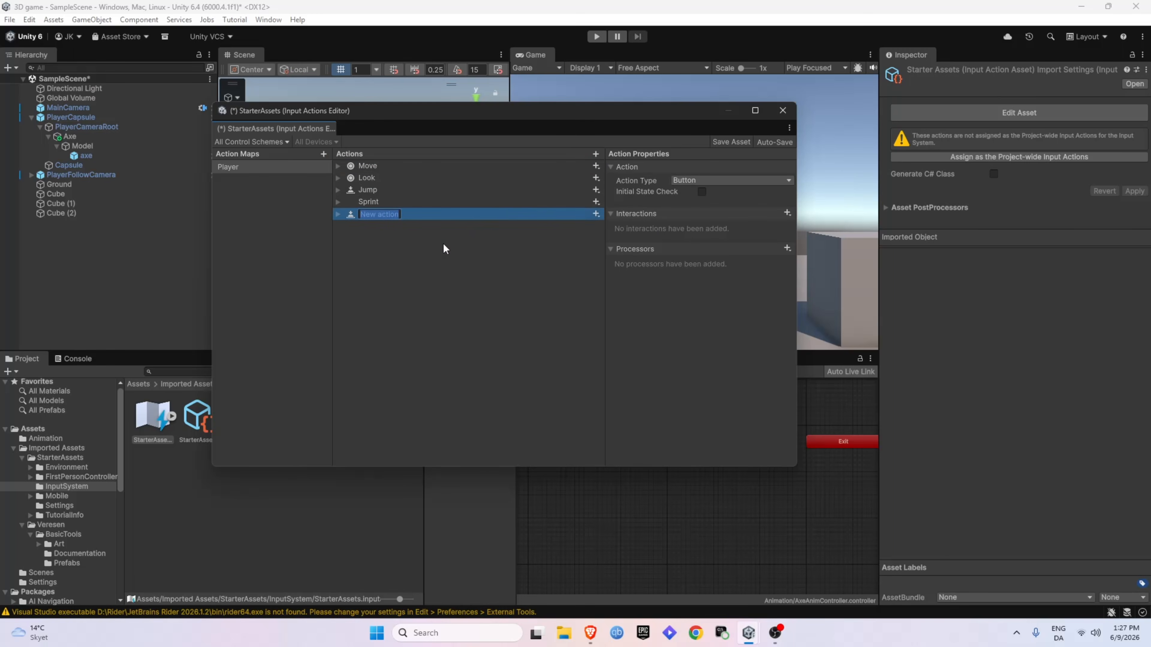
pyautogui.write('Swing')
pyautogui.press('Return')
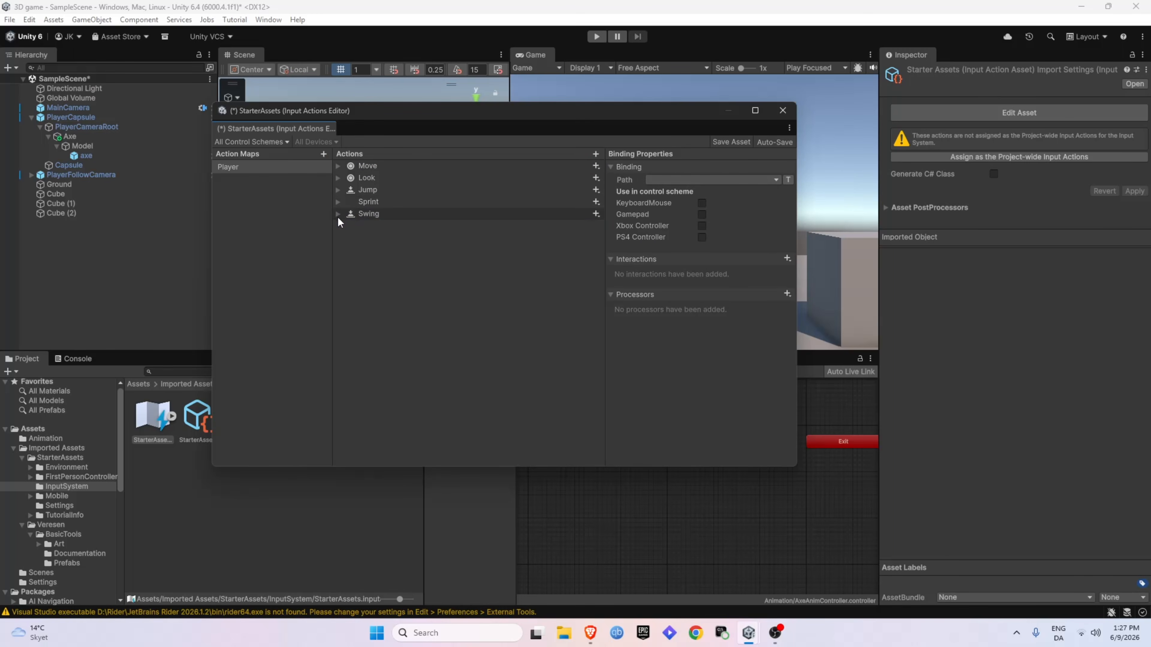
# Step: Bind the Swing action to Left Button [Mouse] and save the input actions asset
pyautogui.click(336, 214)
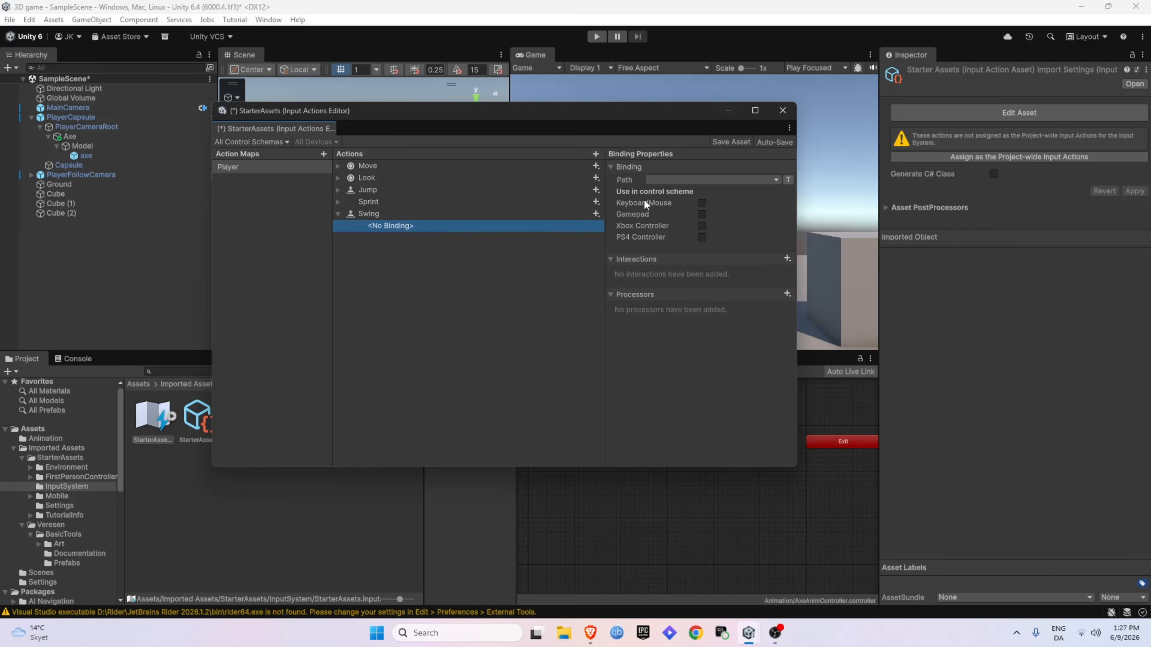
pyautogui.click(686, 178)
pyautogui.click(670, 258)
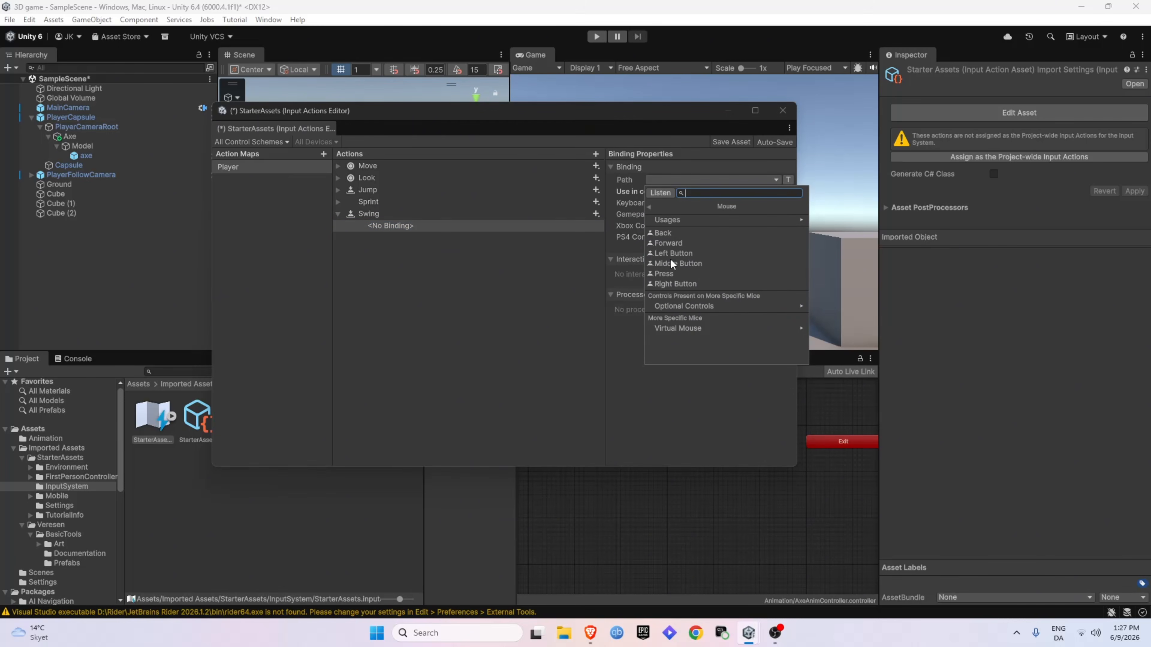
pyautogui.click(670, 253)
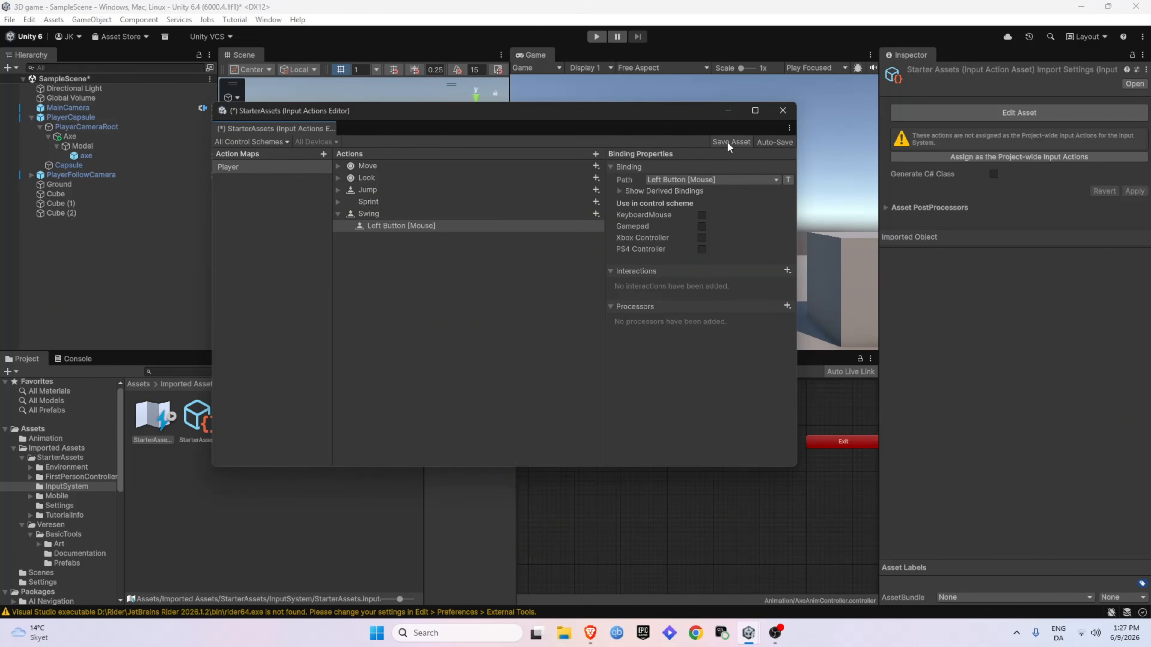
pyautogui.click(727, 141)
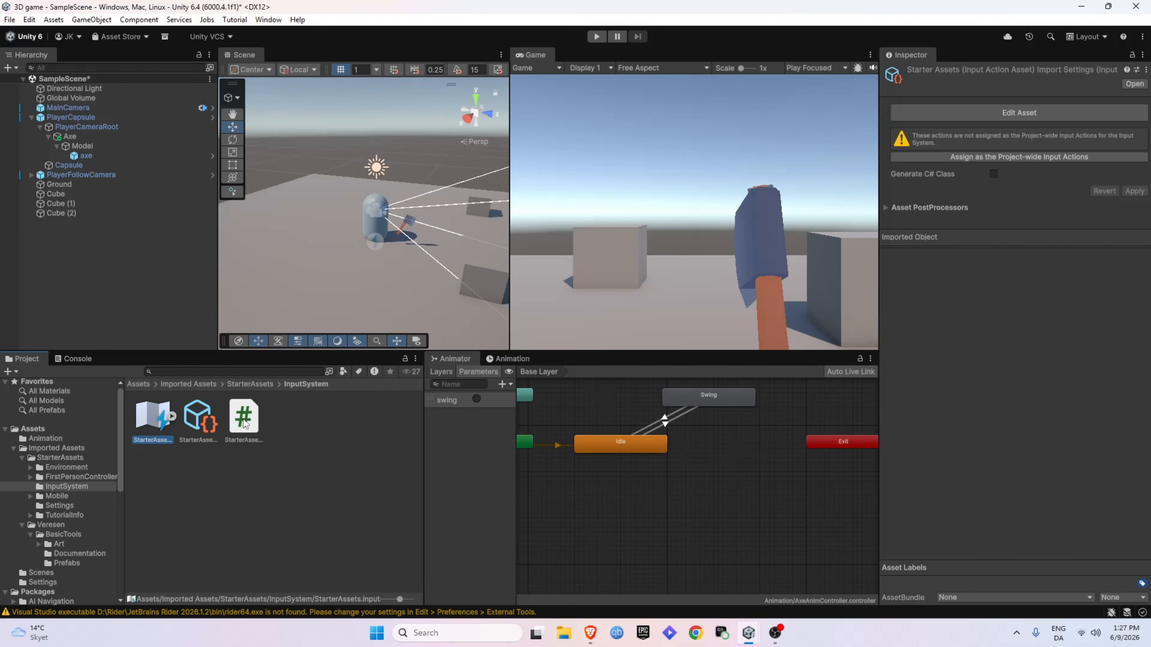
# Step: Open the StarterAssetsInputs script in Visual Studio and examine its input variables, On-event handlers and input-setting methods
pyautogui.click(244, 423)
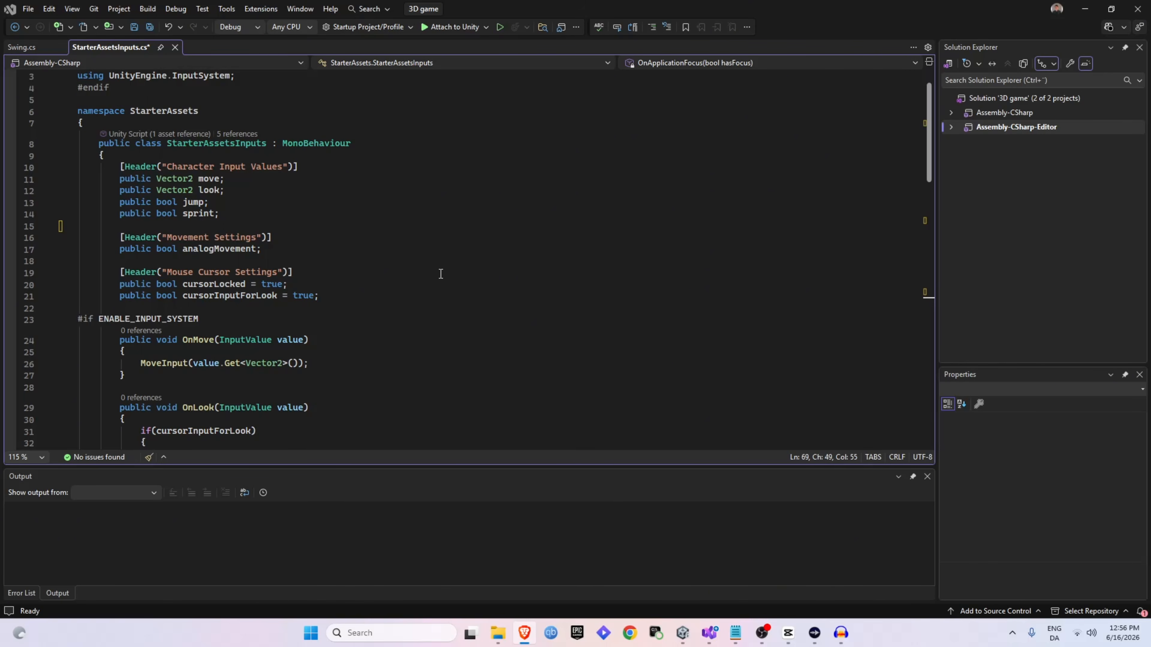
pyautogui.moveTo(119, 176); pyautogui.dragTo(221, 213)
pyautogui.scroll(-6, 325, 255)
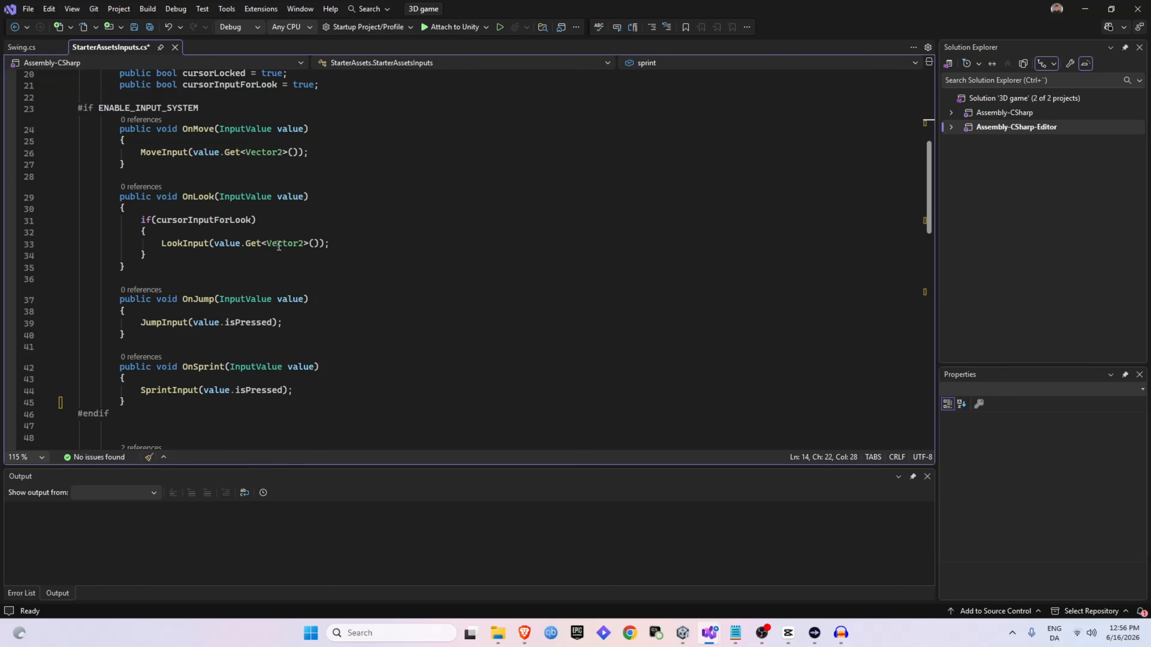
pyautogui.moveTo(113, 130); pyautogui.dragTo(336, 401)
pyautogui.click(379, 366)
pyautogui.scroll(-8, 379, 366)
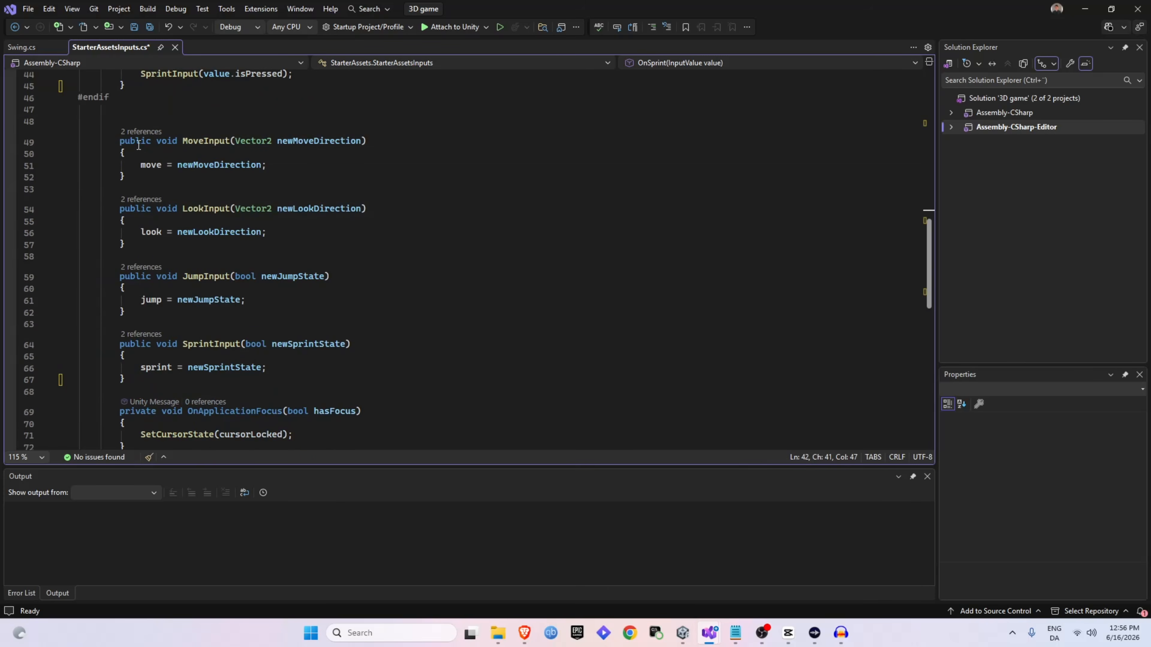
pyautogui.moveTo(118, 141); pyautogui.dragTo(380, 410)
pyautogui.click(438, 319)
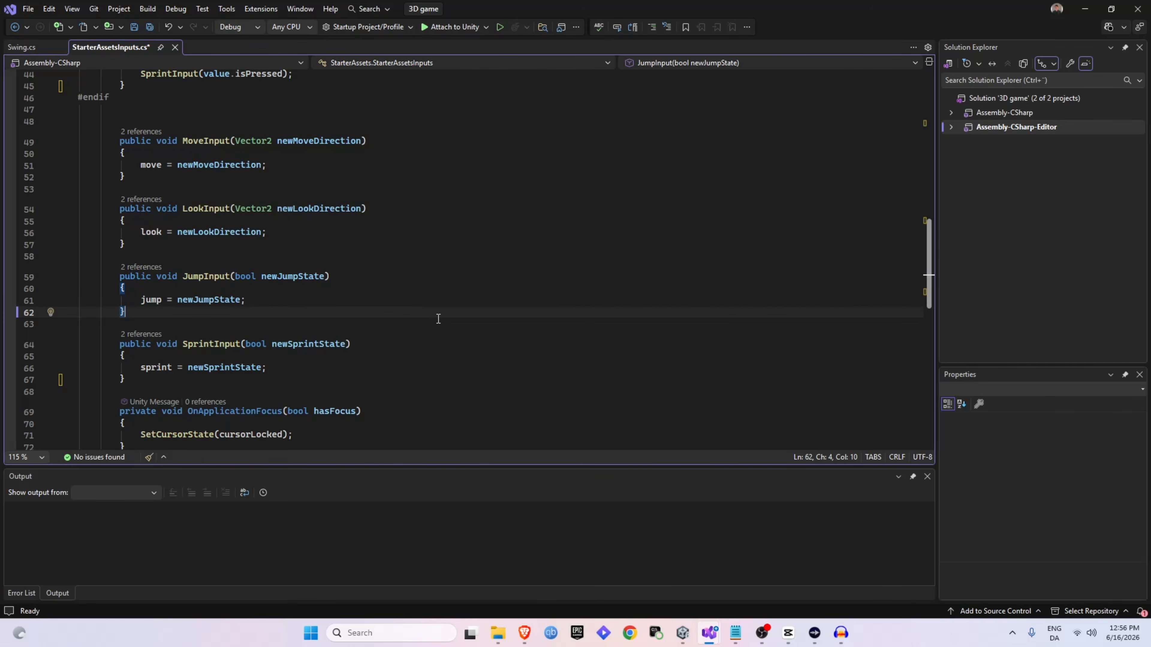
pyautogui.scroll(8, 356, 255)
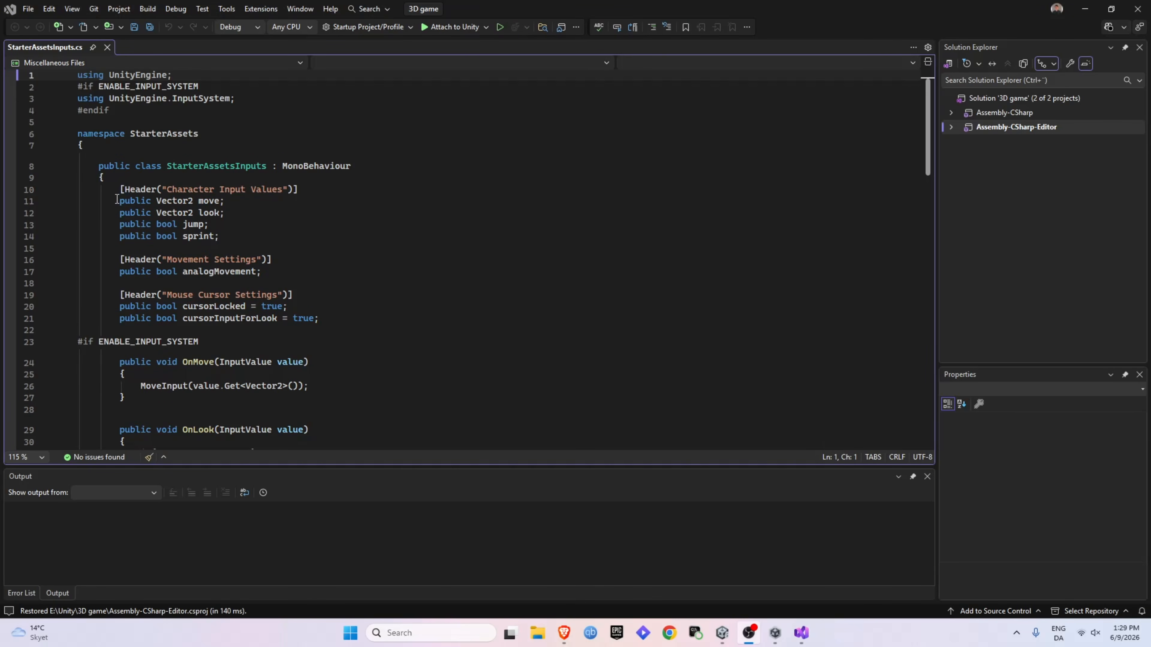
pyautogui.moveTo(117, 200); pyautogui.dragTo(239, 211)
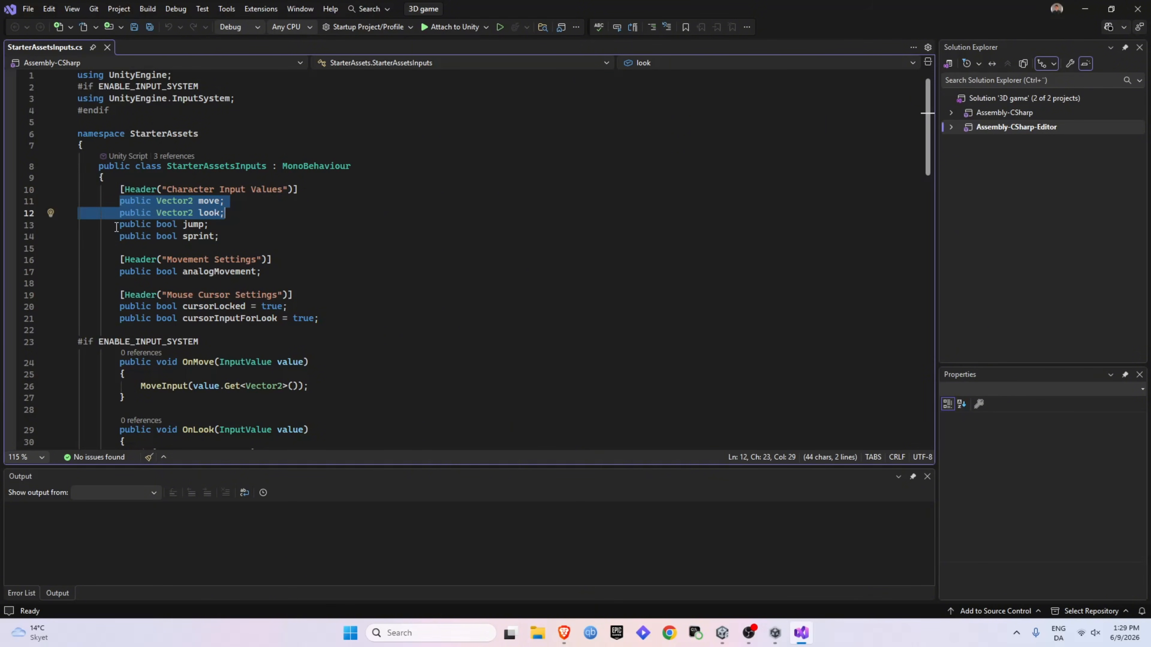
# Step: Declare a public bool variable named swing below sprint in the character input values of StarterAssetsInputs
pyautogui.moveTo(117, 226); pyautogui.dragTo(228, 237)
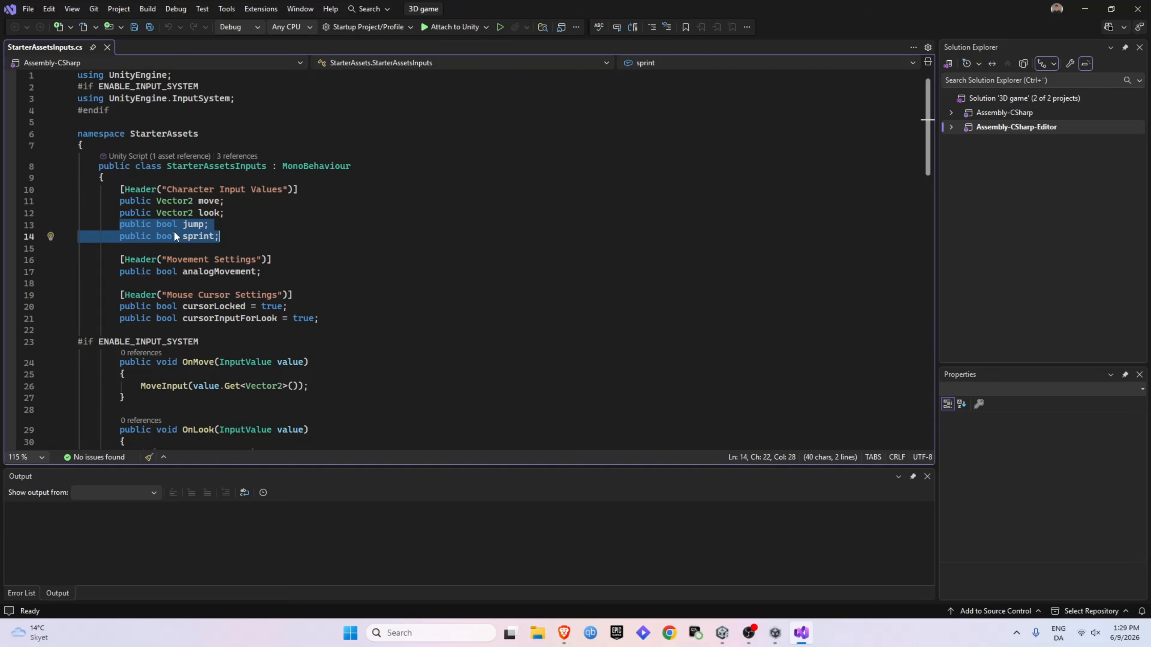
pyautogui.click(225, 237)
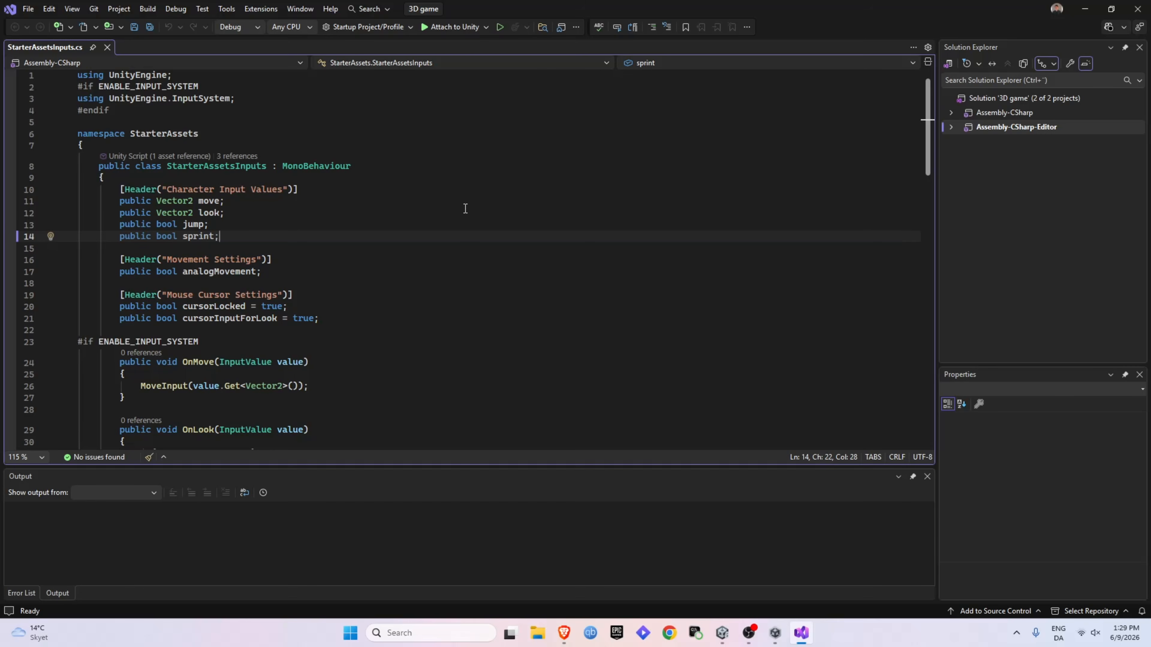
pyautogui.press('Return')
pyautogui.write('p')
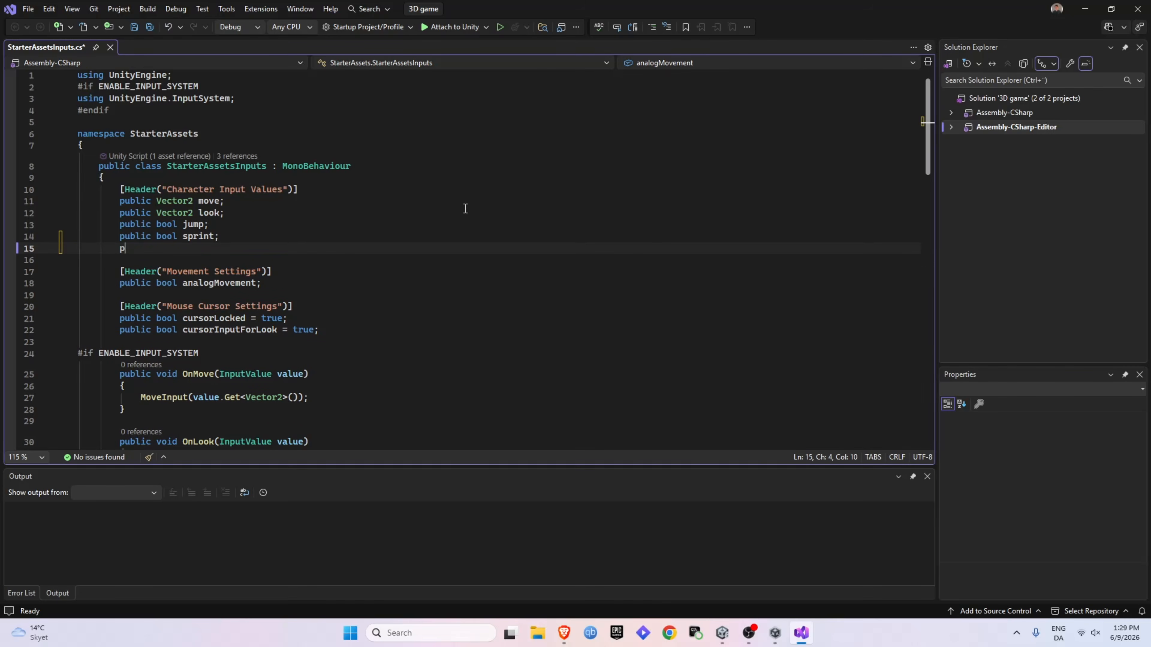
pyautogui.write('ublic bool swing;')
# Step: Examine the On-event handlers and the matching input-setting methods to see how each input is handled
pyautogui.scroll(-6, 272, 227)
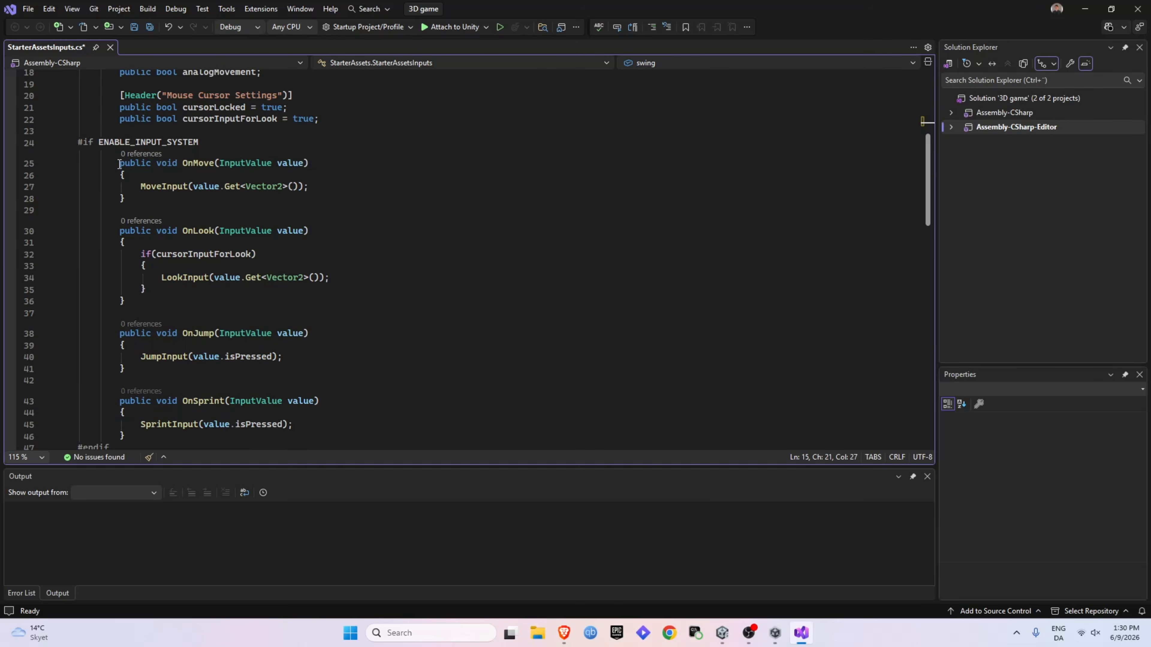
pyautogui.click(119, 164)
pyautogui.moveTo(119, 164); pyautogui.dragTo(334, 436)
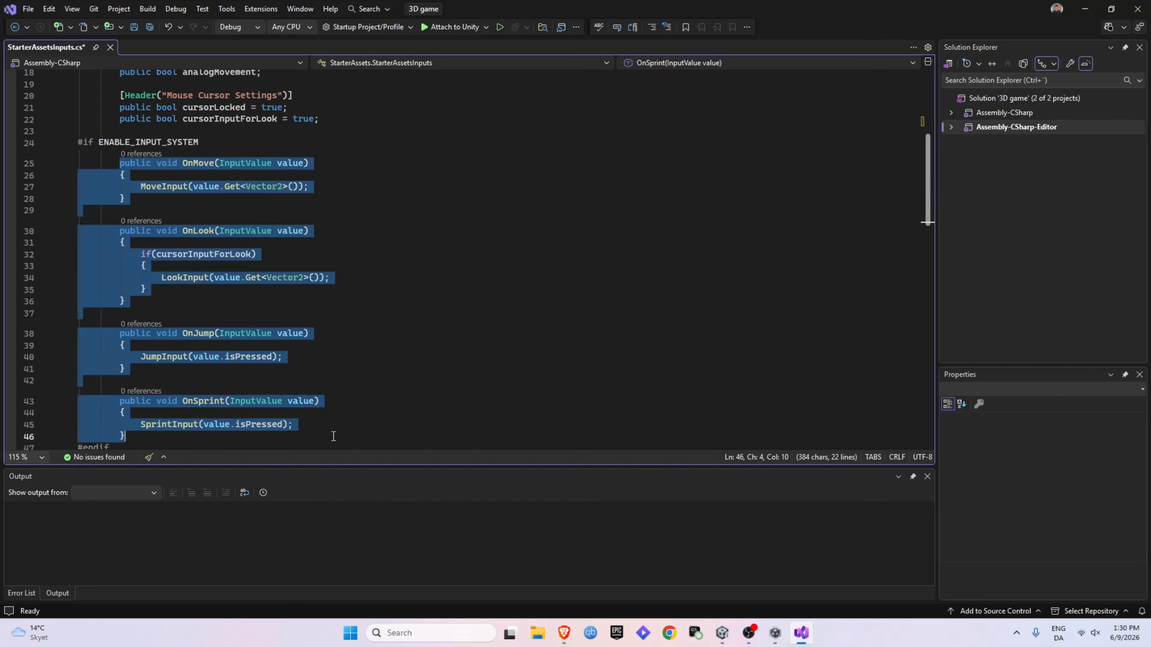
pyautogui.click(396, 312)
pyautogui.scroll(-9, 323, 264)
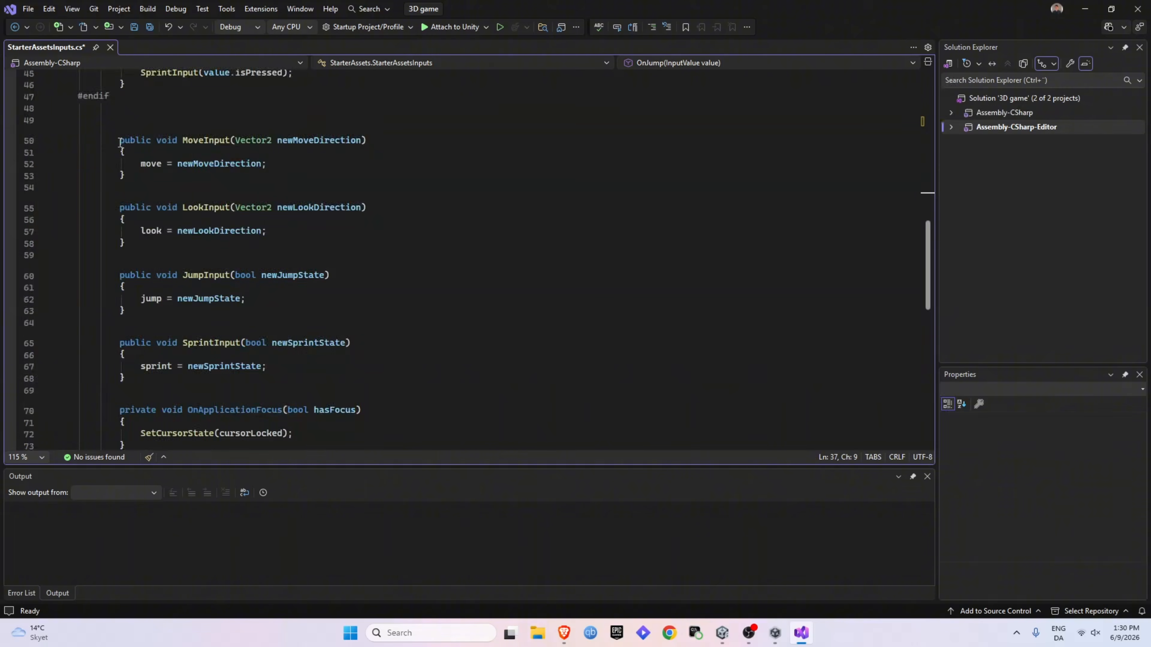
pyautogui.moveTo(119, 142); pyautogui.dragTo(393, 319)
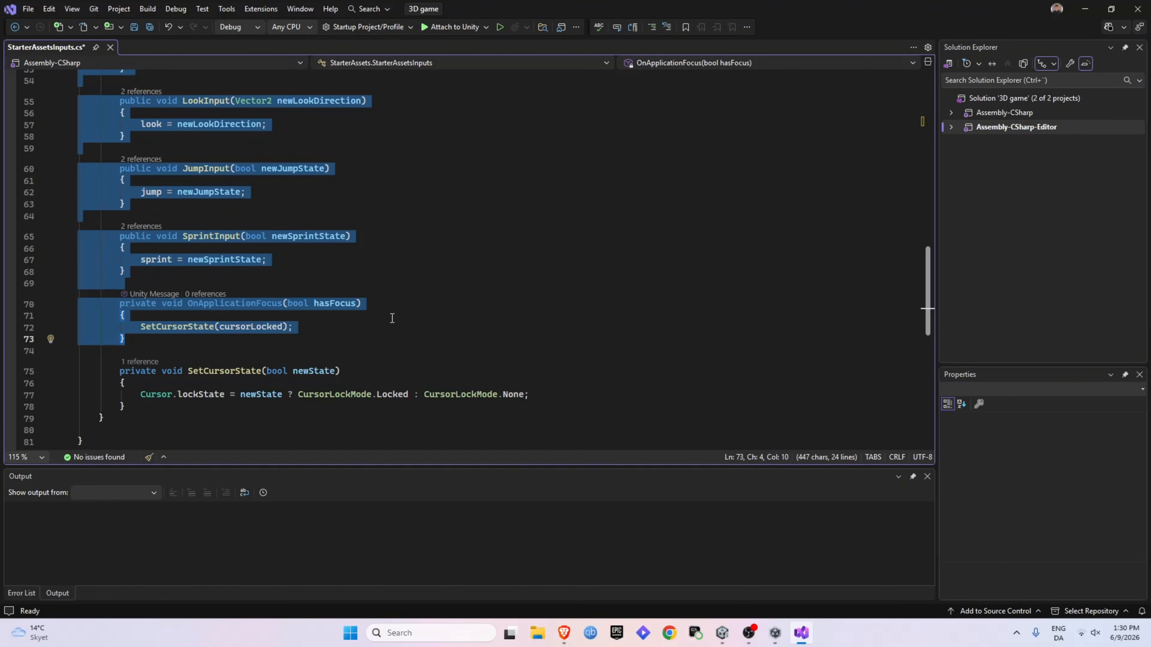
pyautogui.scroll(2, 401, 316)
# Step: Add a public void SwingInput(bool newSwingState) method below SprintInput that assigns newSwingState to swing
pyautogui.click(345, 340)
pyautogui.scroll(1, 204, 329)
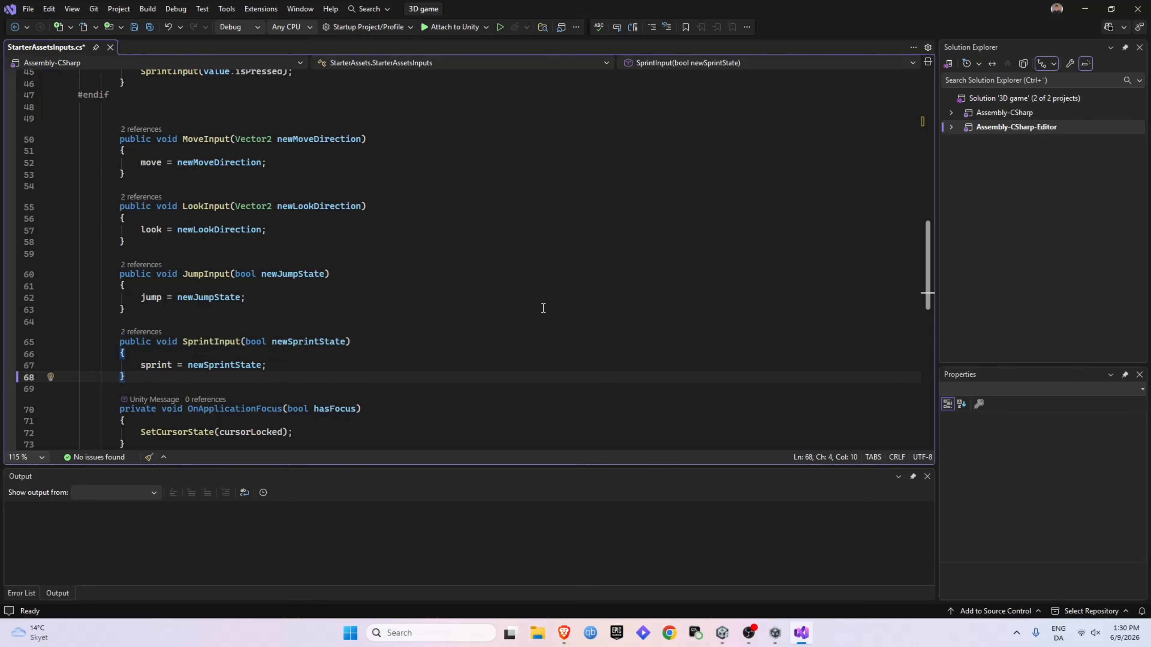
pyautogui.press('Return')
pyautogui.press('Return')
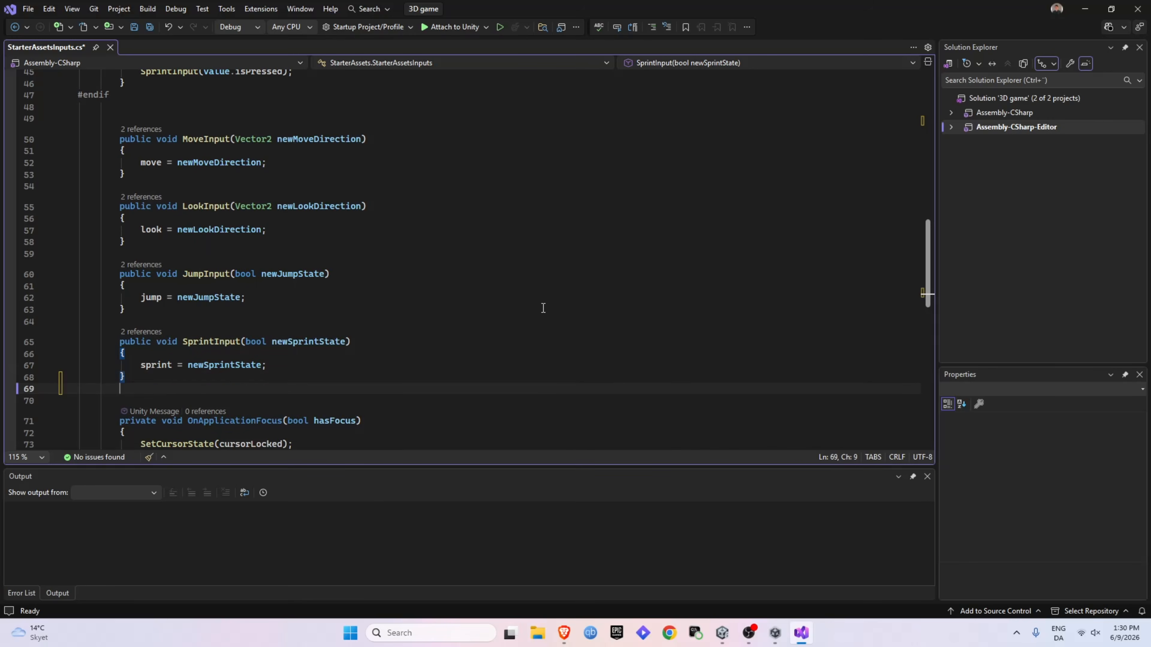
pyautogui.write('public void SwingInput(')
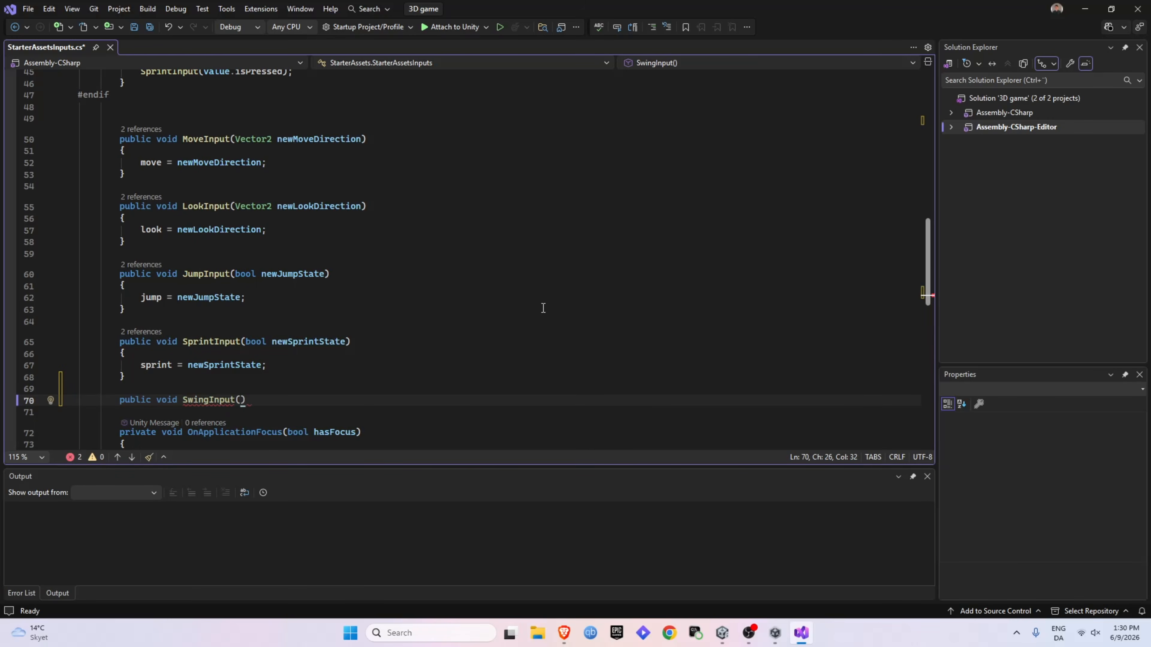
pyautogui.write('bool newSwing')
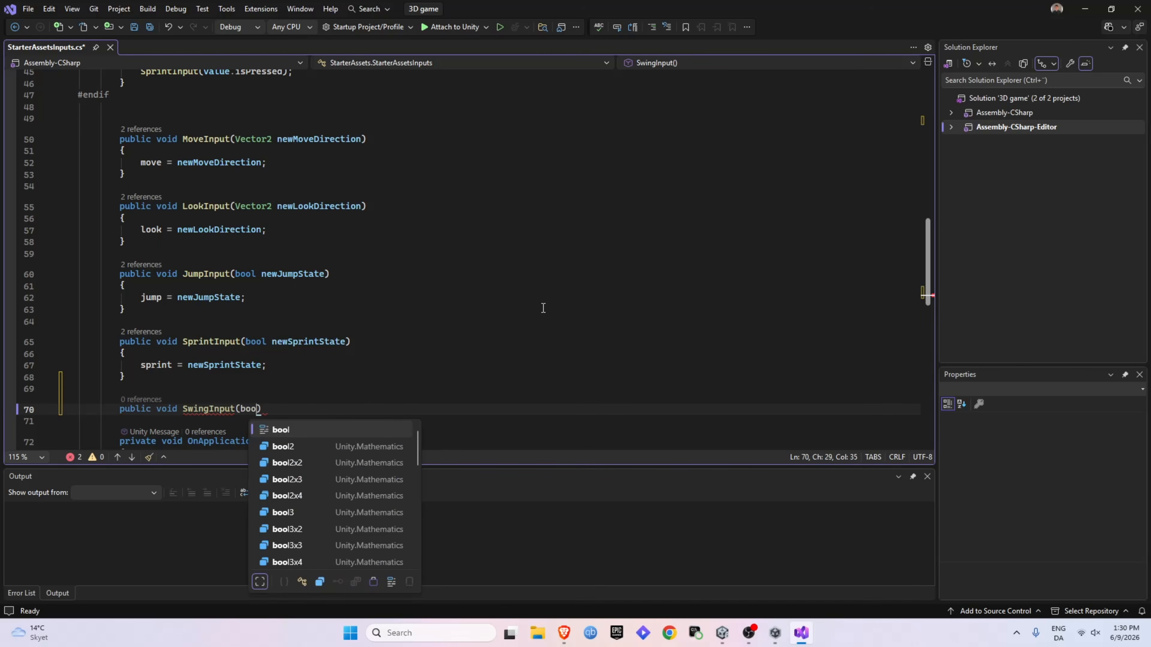
pyautogui.write('State)')
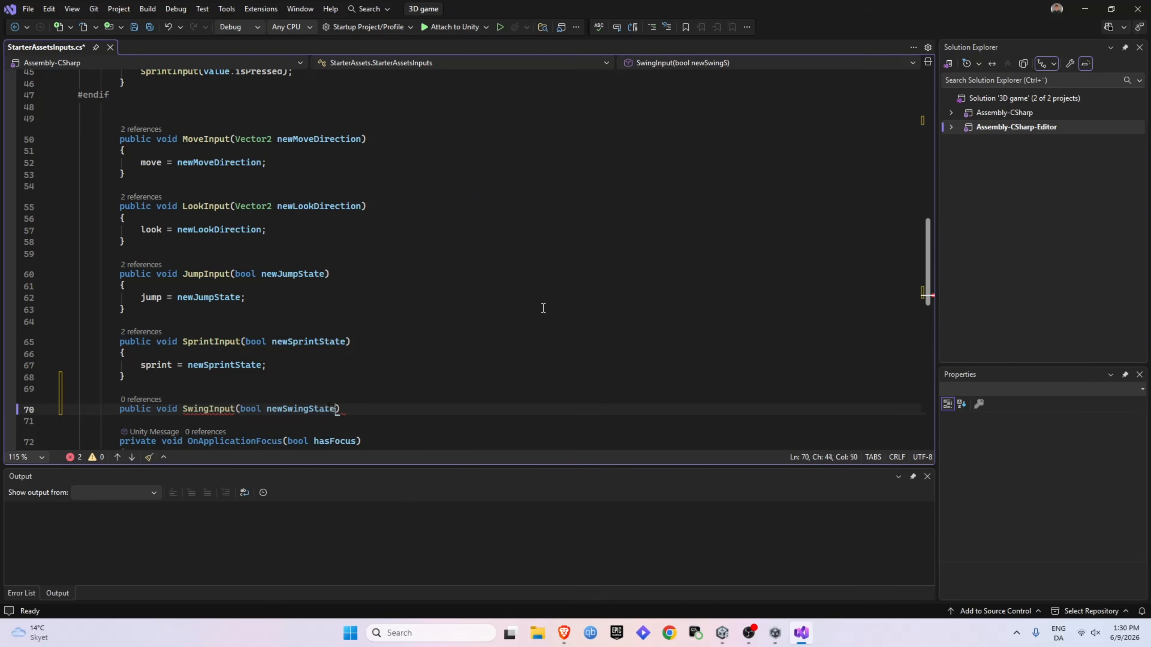
pyautogui.press('Return')
pyautogui.write('{')
pyautogui.press('Return')
pyautogui.write('s')
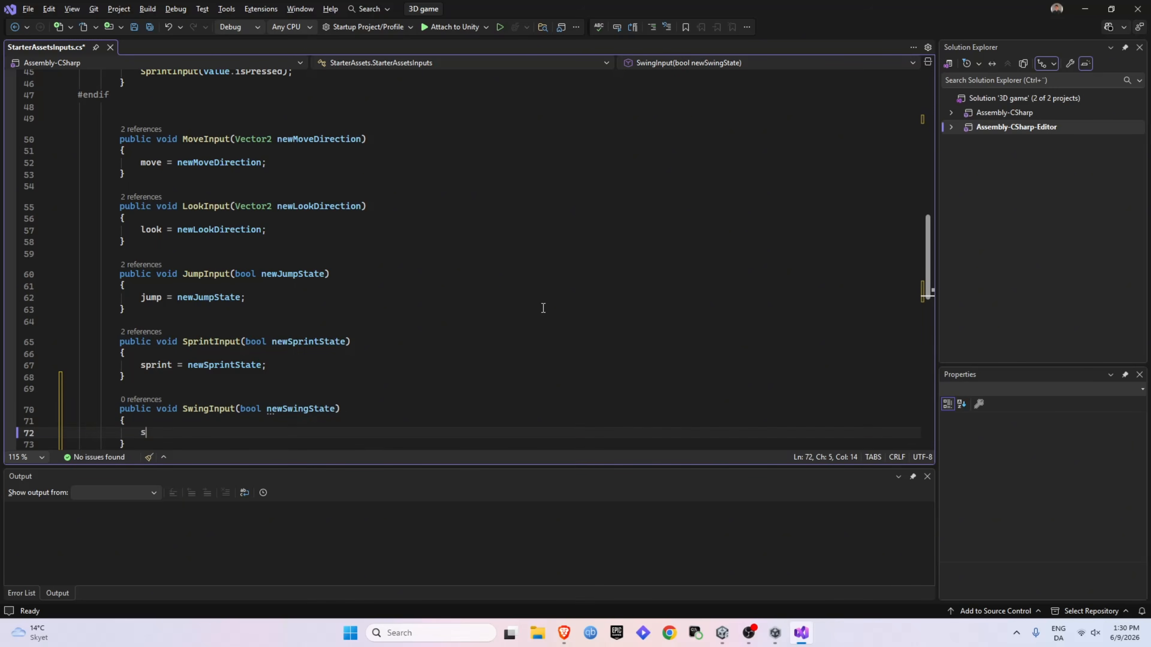
pyautogui.write('wing = newSwingState;')
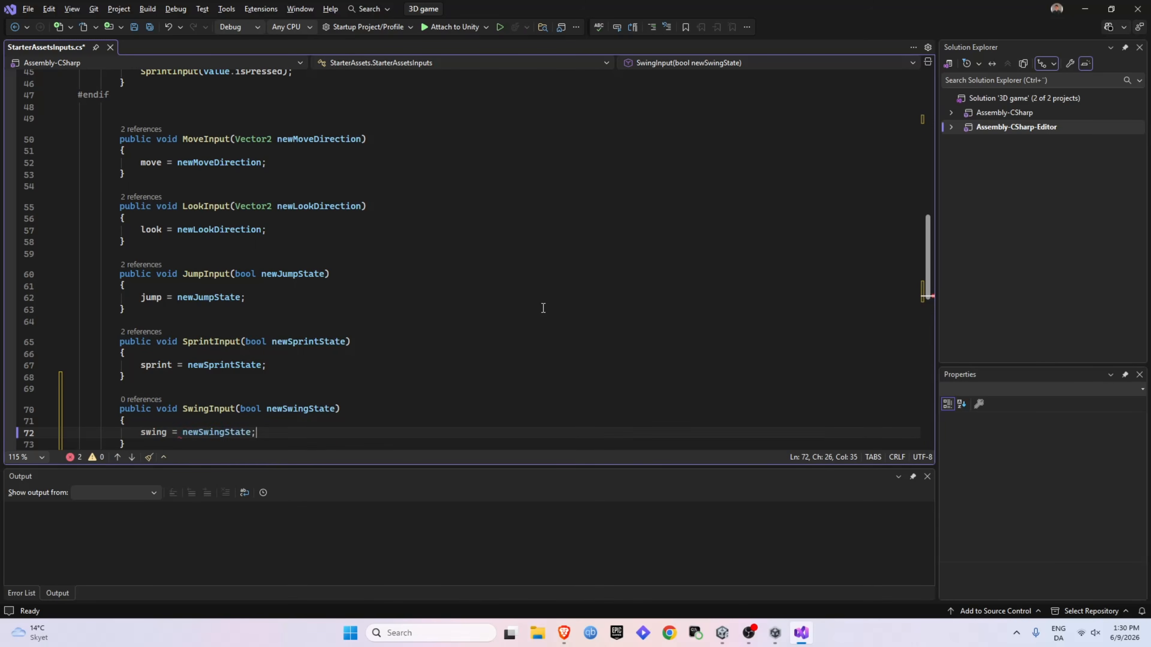
# Step: Add a public void OnSwing(InputValue value) handler below OnSprint that calls SwingInput(value.isPressed), and save the script
pyautogui.scroll(8, 275, 259)
pyautogui.click(328, 388)
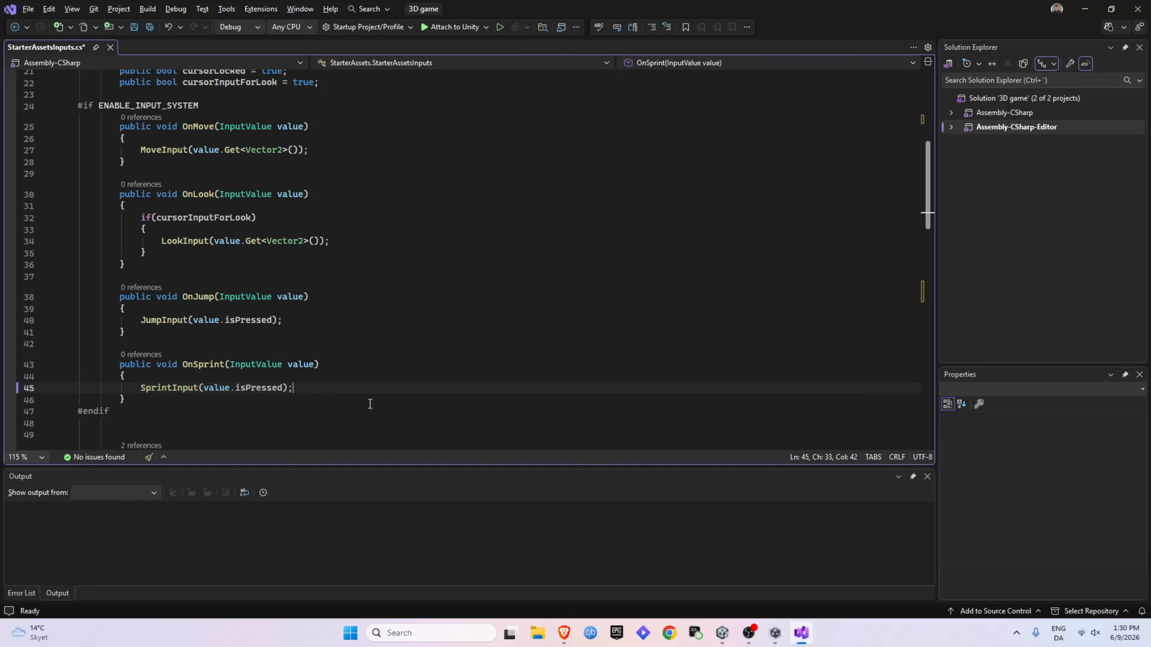
pyautogui.click(271, 402)
pyautogui.press('Return')
pyautogui.press('Return')
pyautogui.write('public void OnSwing(')
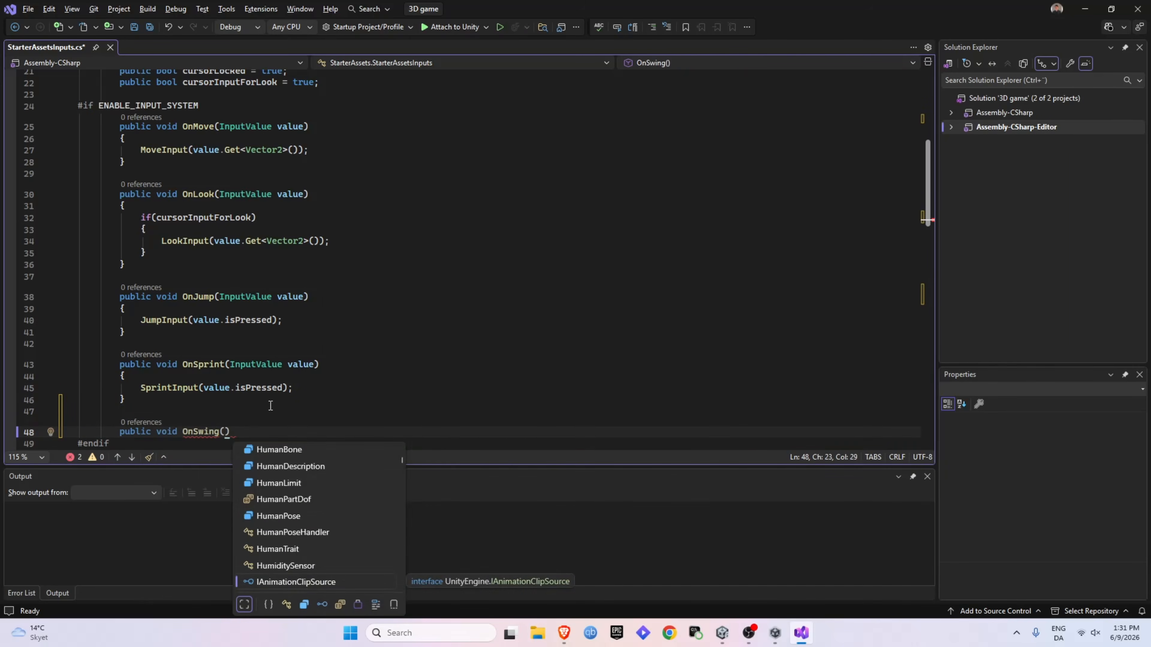
pyautogui.write('InputValue value')
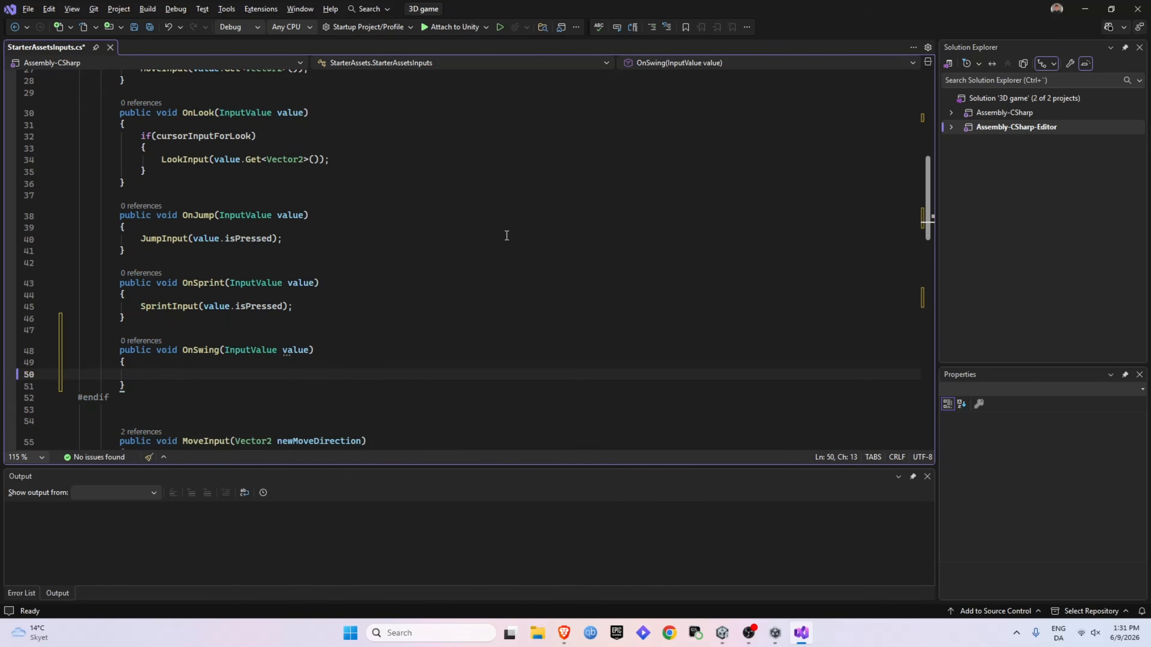
pyautogui.write('SwingInput(value.isP')
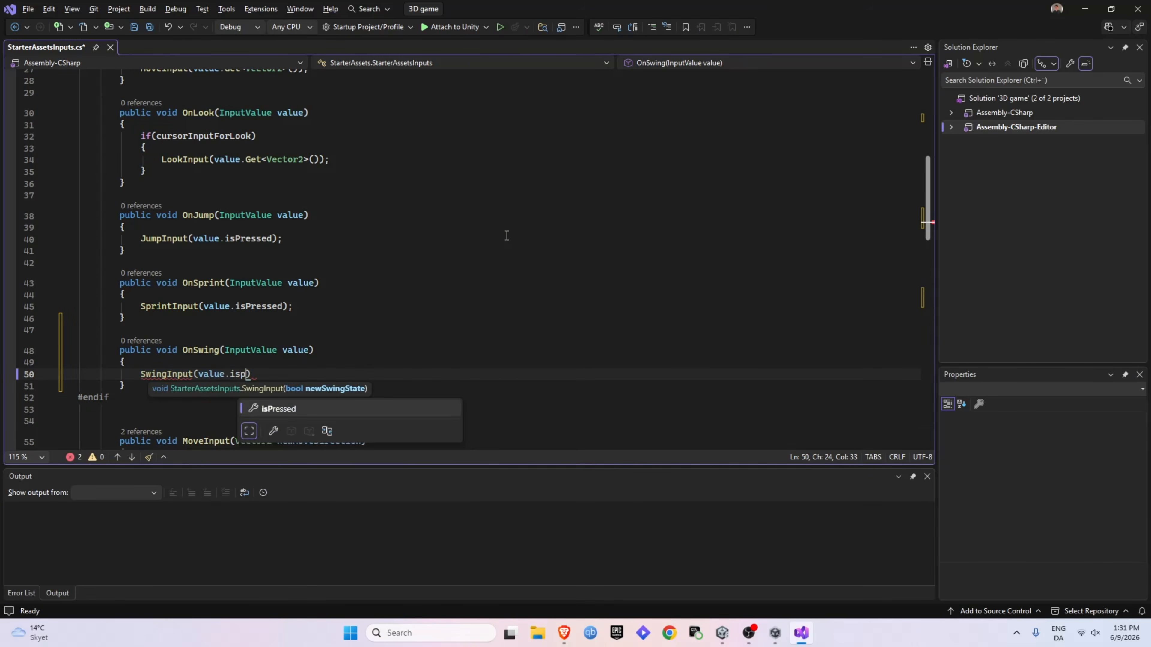
pyautogui.press('Tab')
pyautogui.write(');')
pyautogui.hotkey('ctrl', 's')
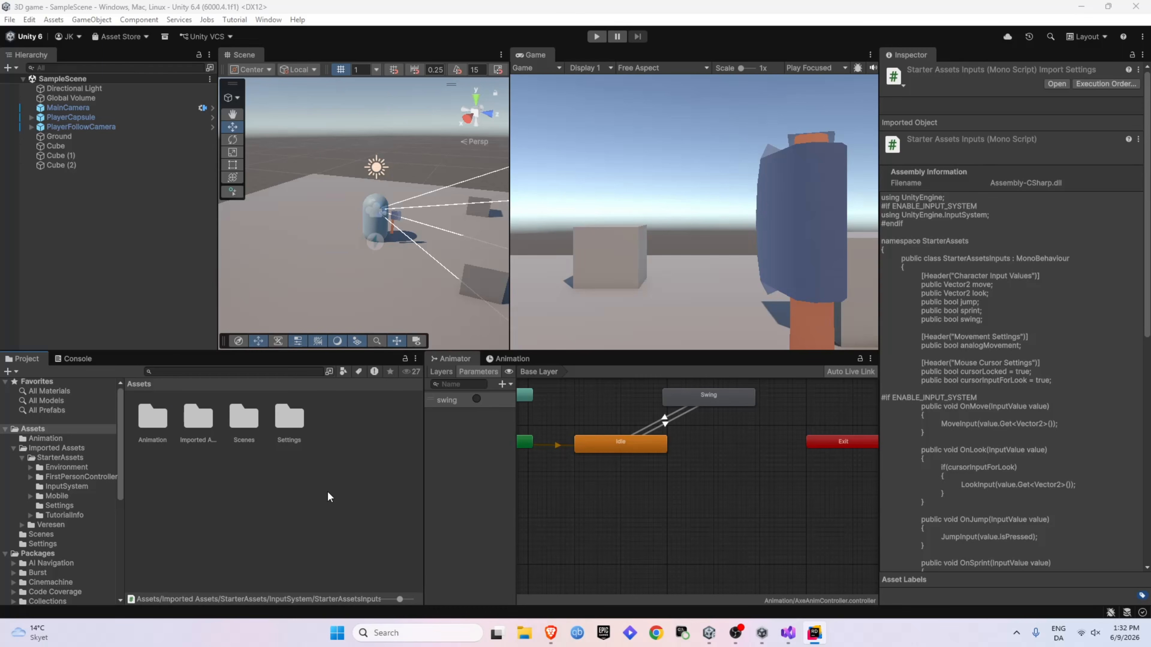
# Step: Switch to Unity and create a folder named Scripts in Assets
pyautogui.click(325, 476)
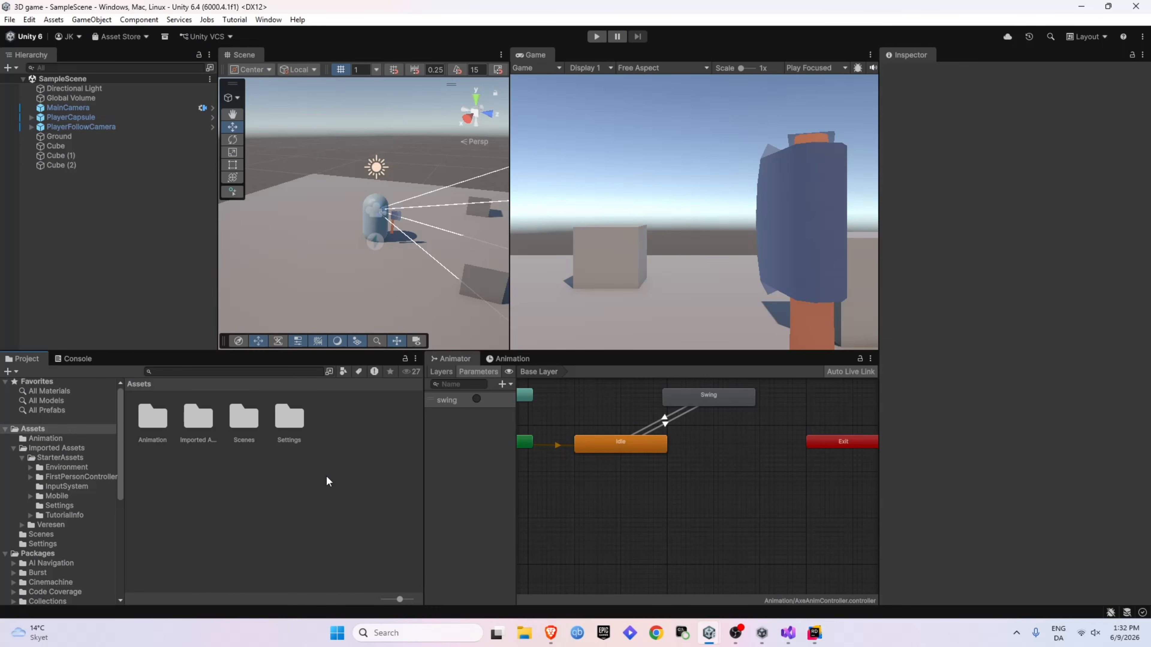
pyautogui.hotkey('ctrl', 'shift', 'n')
pyautogui.write('Sc')
# Step: Create a MonoBehaviour script named Swing in the Scripts folder and open it in Visual Studio
pyautogui.rightClick(238, 448)
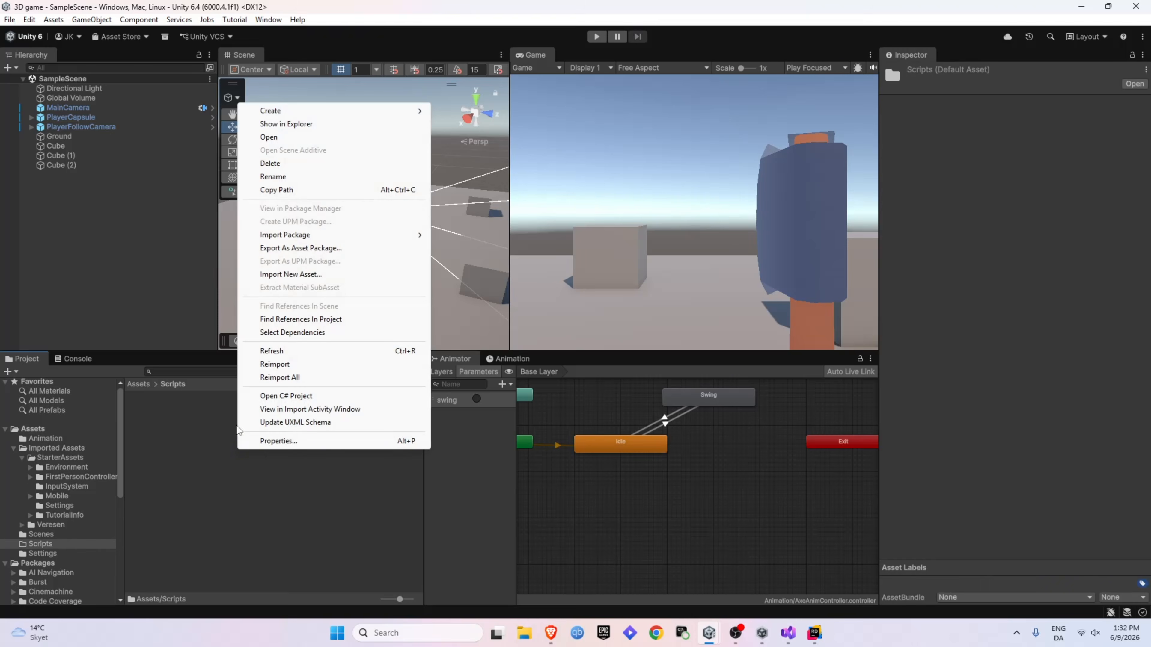
pyautogui.moveTo(320, 111)
pyautogui.click(456, 135)
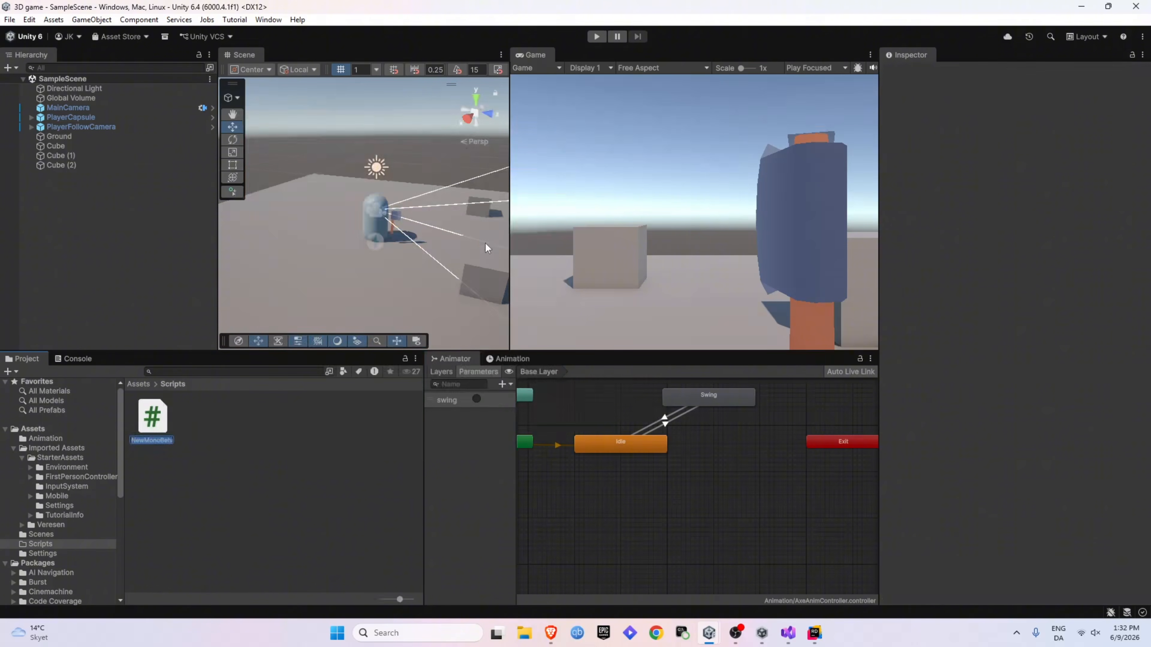
pyautogui.write('Swing')
pyautogui.press('Return')
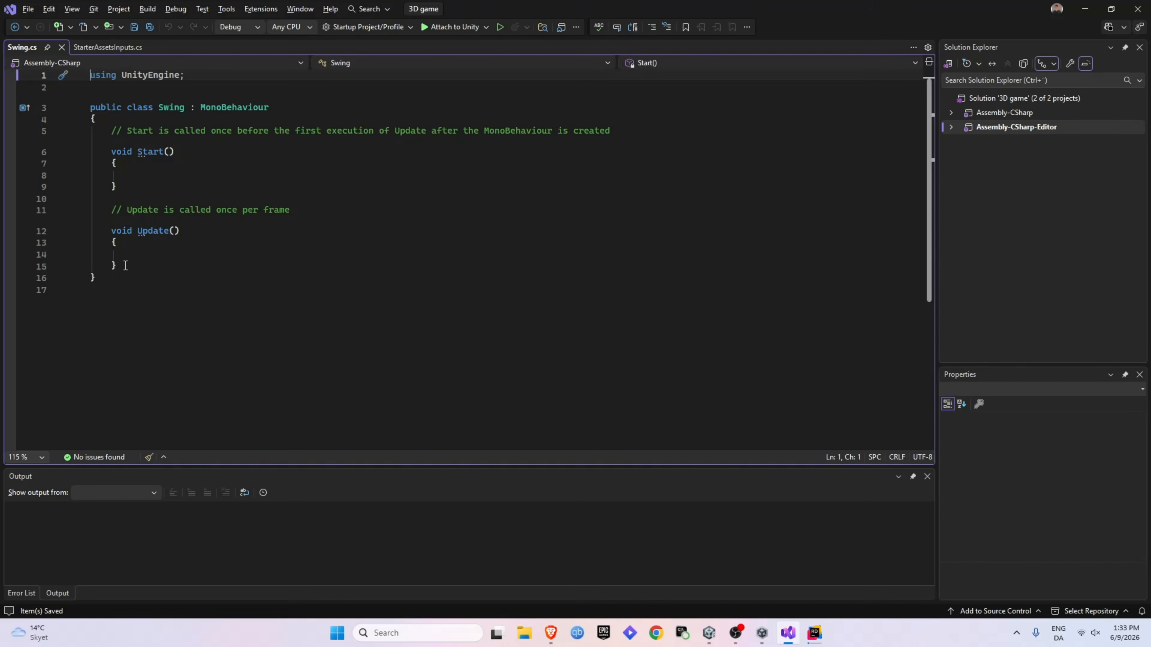
# Step: Replace the default Start and Update methods with private fields StarterAssetsInputs starterAssetsInputs and Animator animator
pyautogui.moveTo(126, 265); pyautogui.dragTo(111, 130)
pyautogui.press('Delete')
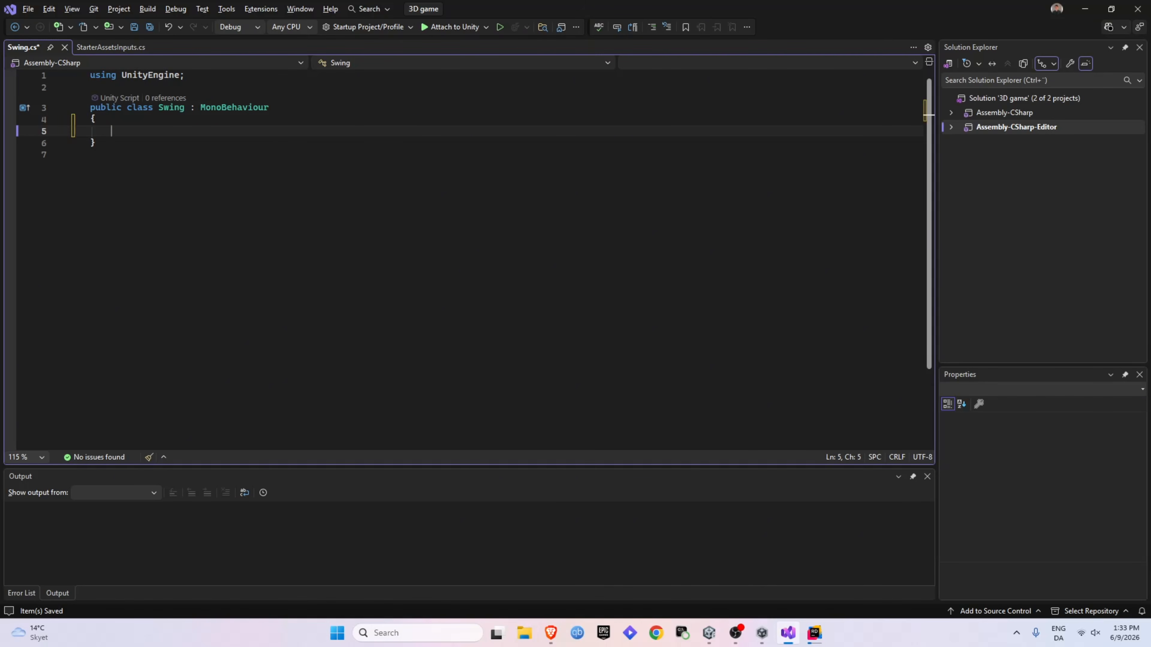
pyautogui.write('private S')
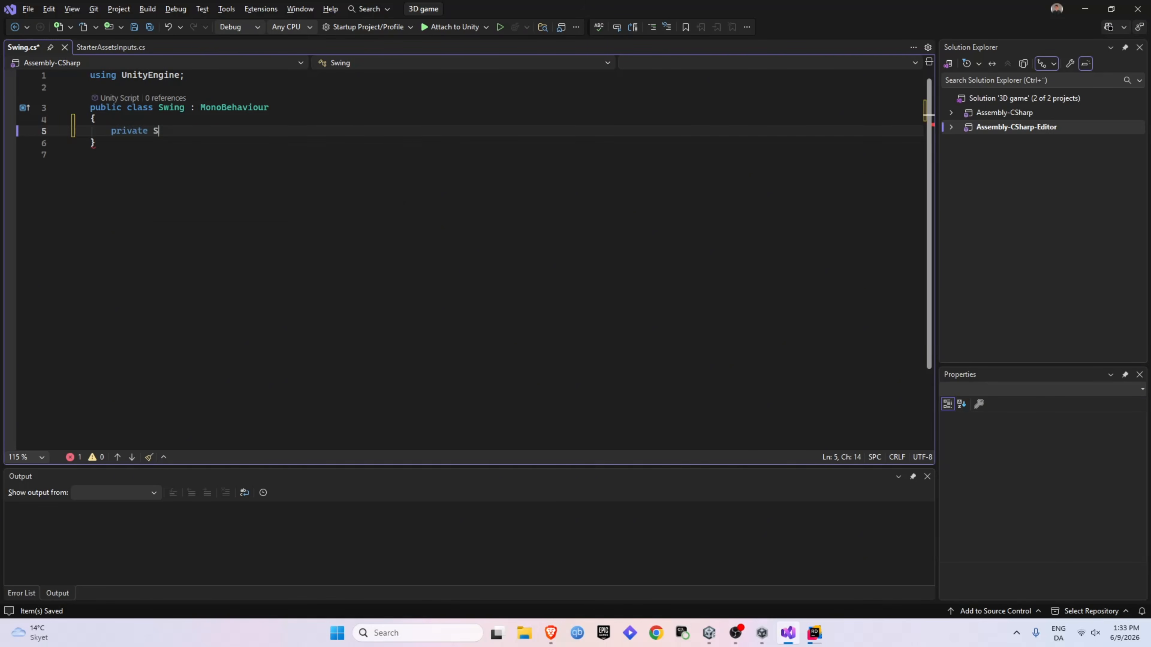
pyautogui.write('tarterA')
pyautogui.press('Down')
pyautogui.press('Tab')
pyautogui.write('sta')
pyautogui.press('Tab')
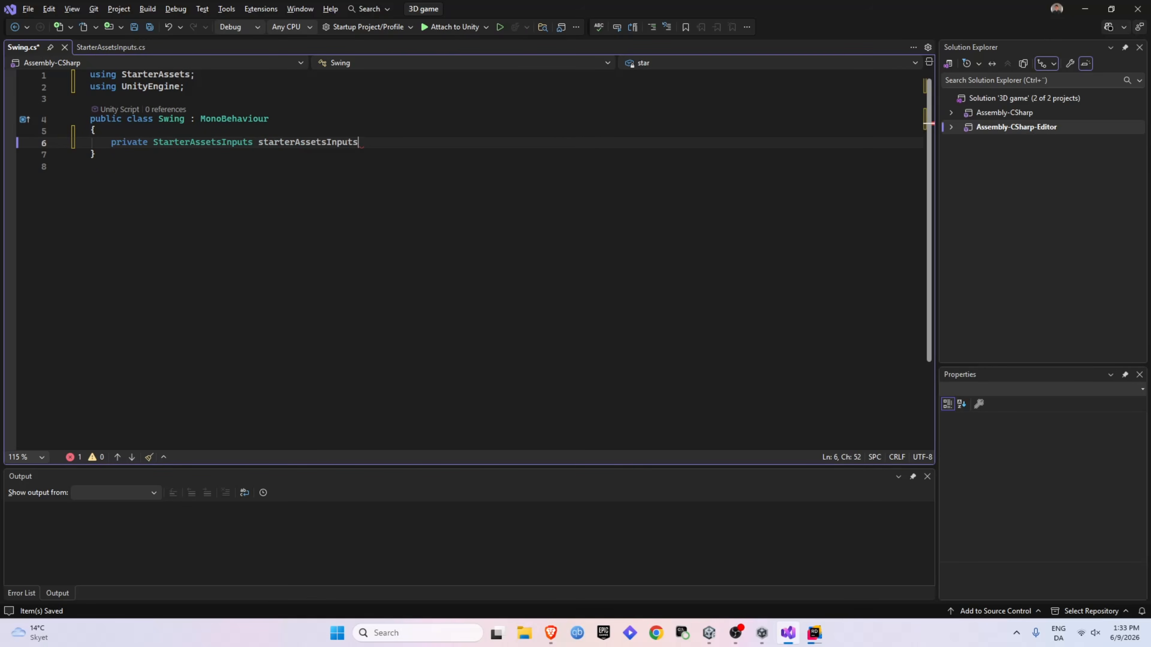
pyautogui.write(';')
pyautogui.press('Return')
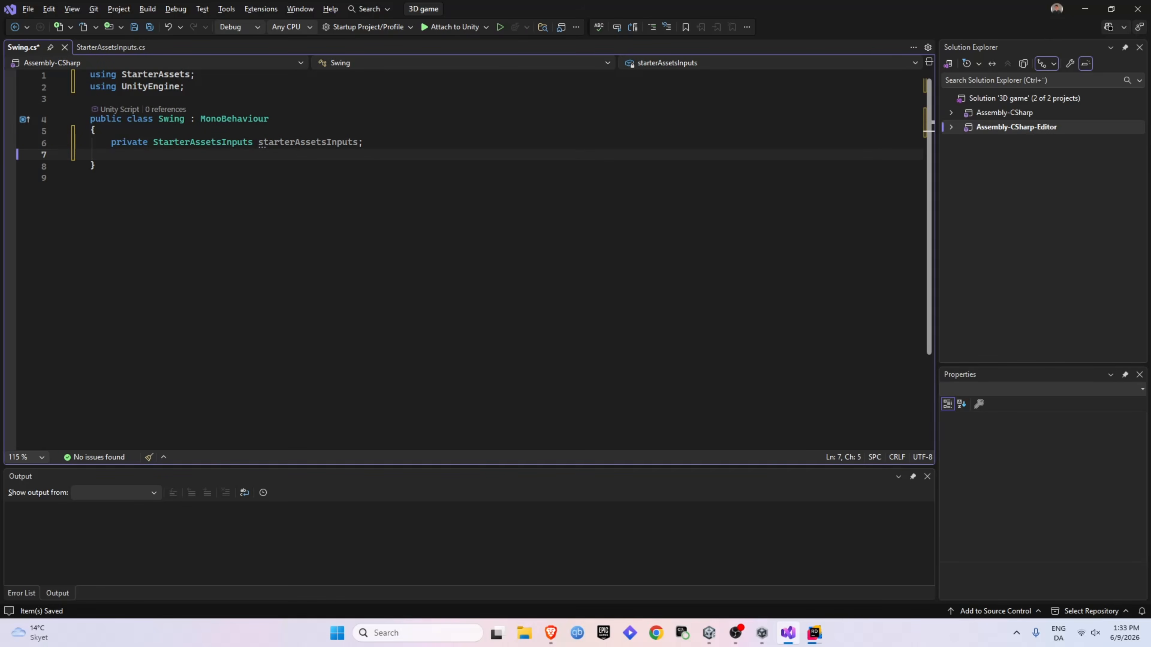
pyautogui.write('private Animator animator;')
pyautogui.press('Return')
pyautogui.press('Return')
# Step: Add a private Awake method that assigns GetComponent<Animator>() to animator
pyautogui.write('awak')
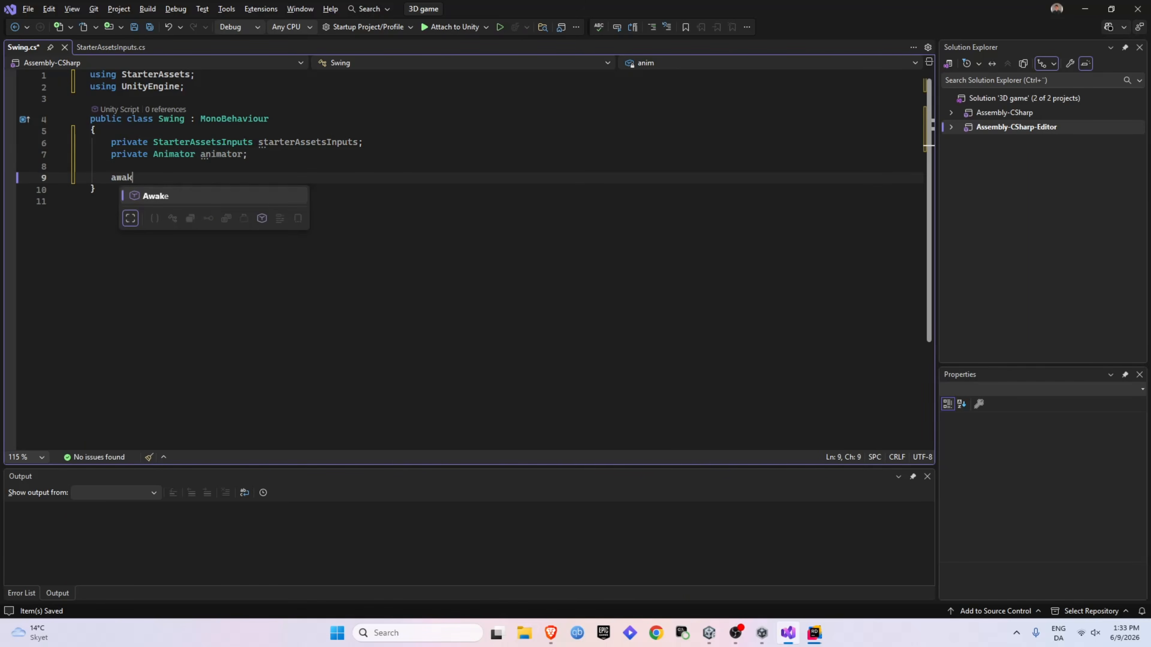
pyautogui.write('e')
pyautogui.press('Tab')
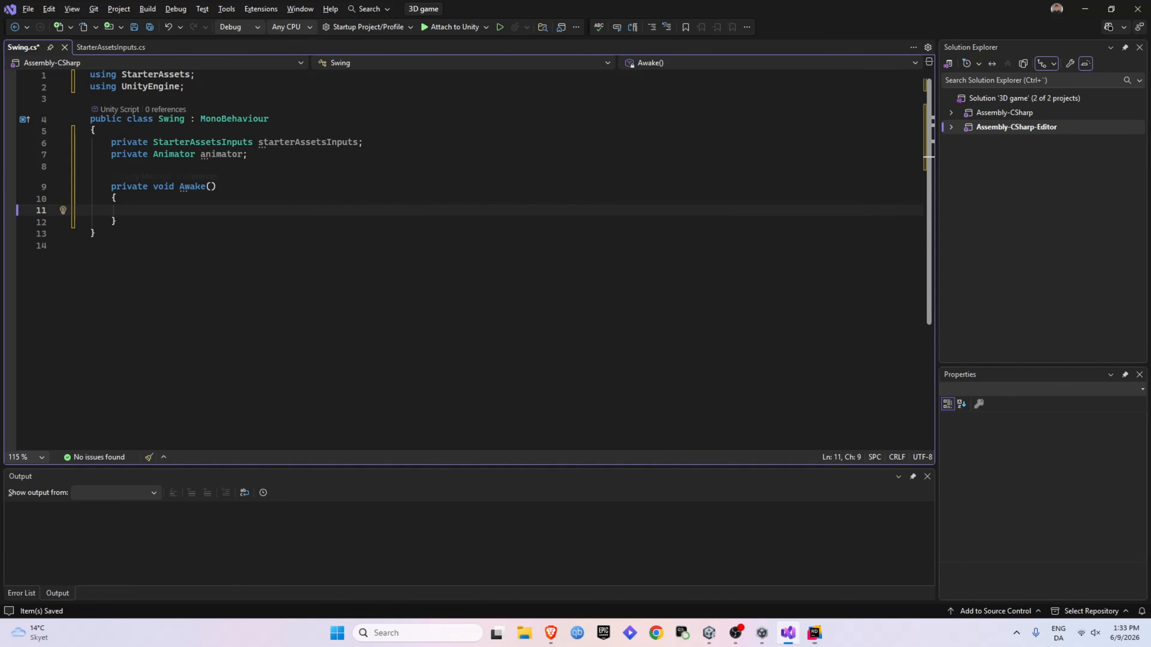
pyautogui.write('ani')
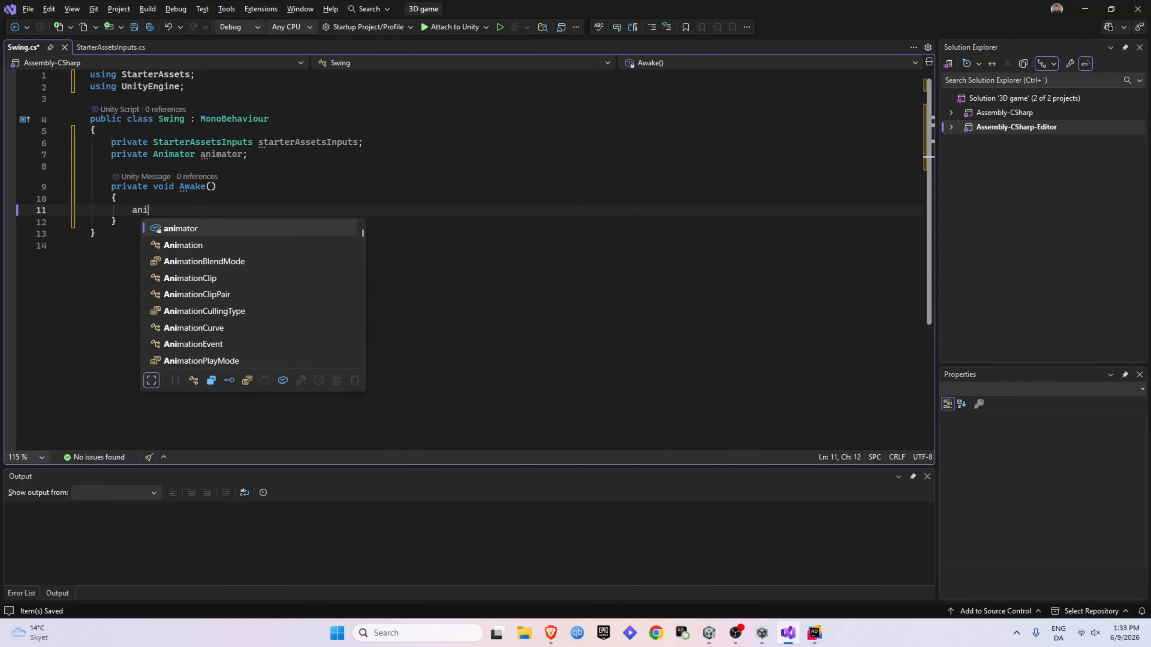
pyautogui.write('mator = GetCo')
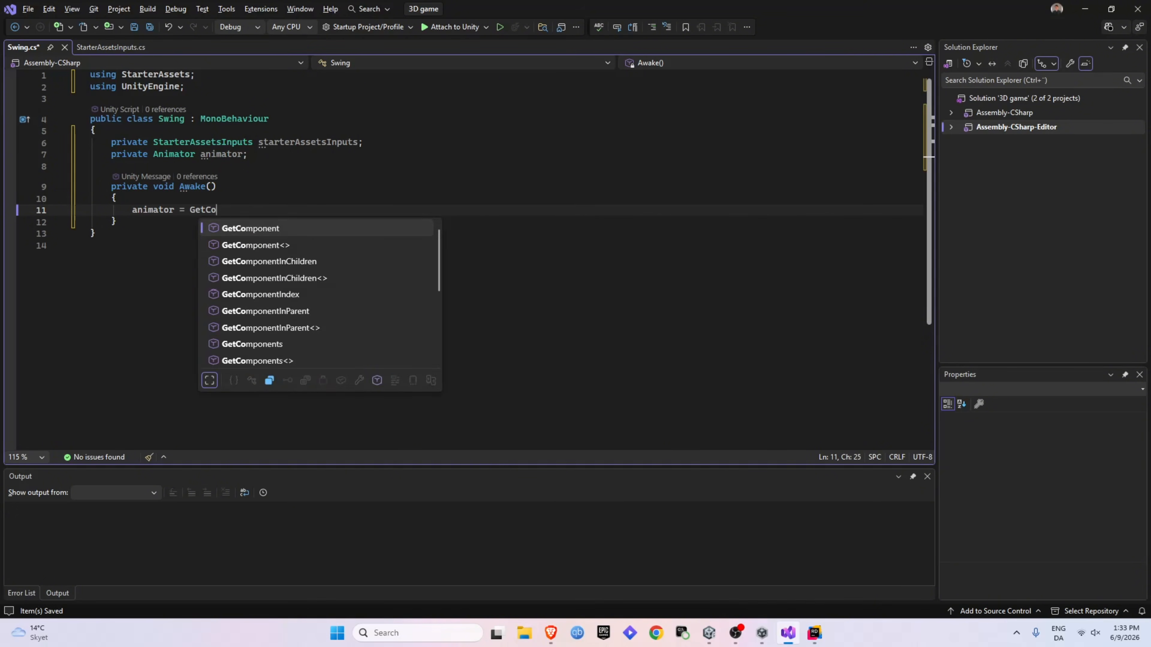
pyautogui.write('mponent<Animator>();')
pyautogui.press('Return')
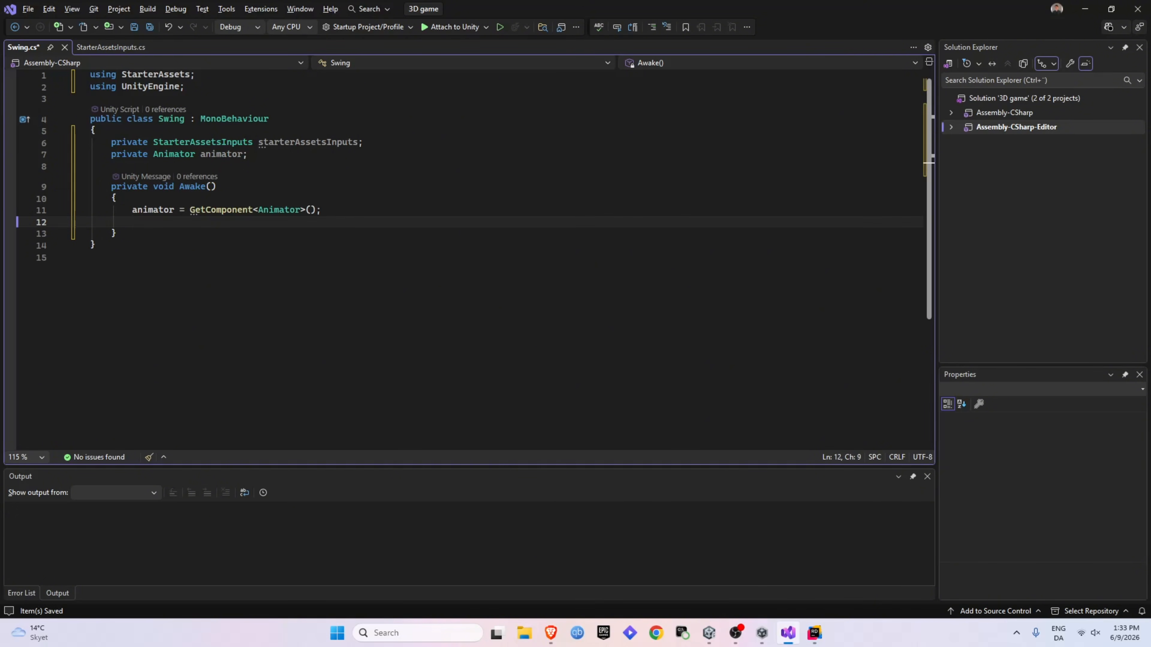
# Step: In Awake, assign GetComponentInParent<StarterAssetsInputs>() to starterAssetsInputs below the animator assignment
pyautogui.write('start')
pyautogui.press('Tab')
pyautogui.write('= GetCo')
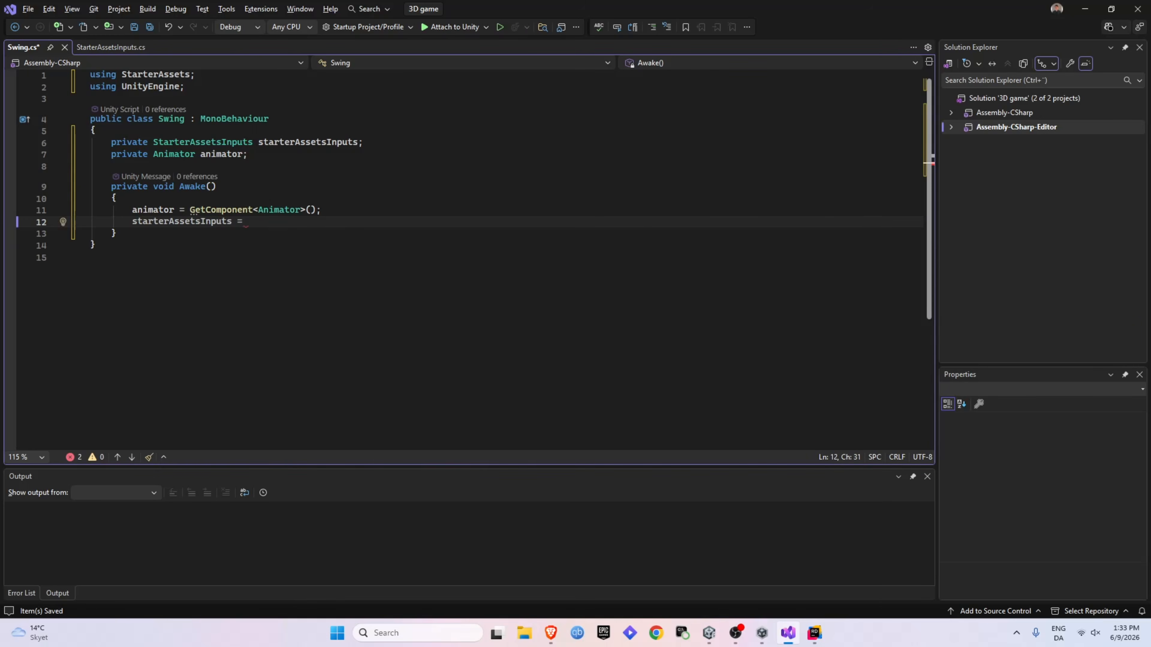
pyautogui.press('Down')
pyautogui.press('Down')
pyautogui.press('Down')
pyautogui.press('Down')
pyautogui.press('Down')
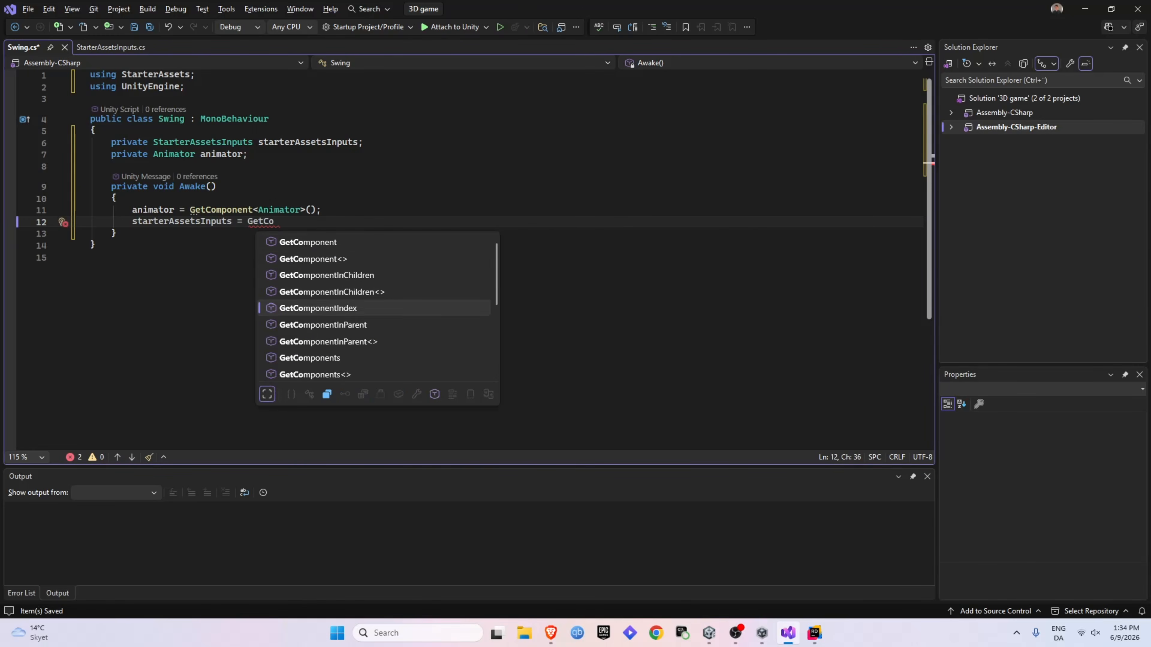
pyautogui.press('Tab')
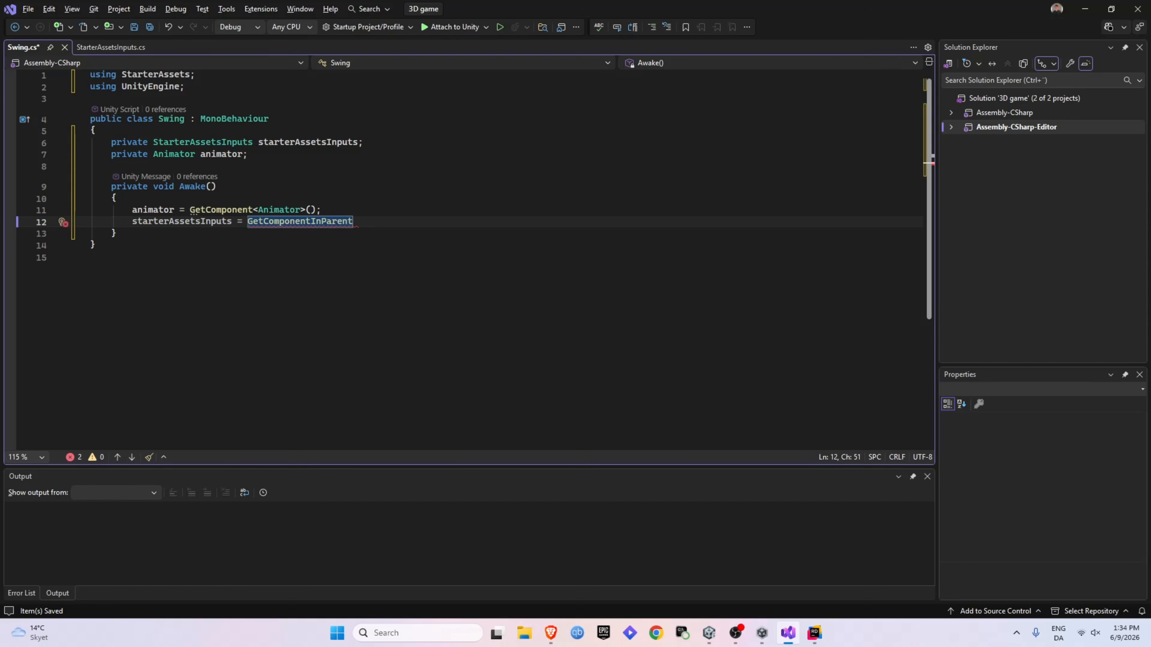
pyautogui.write('<StarterAssetsInputs>')
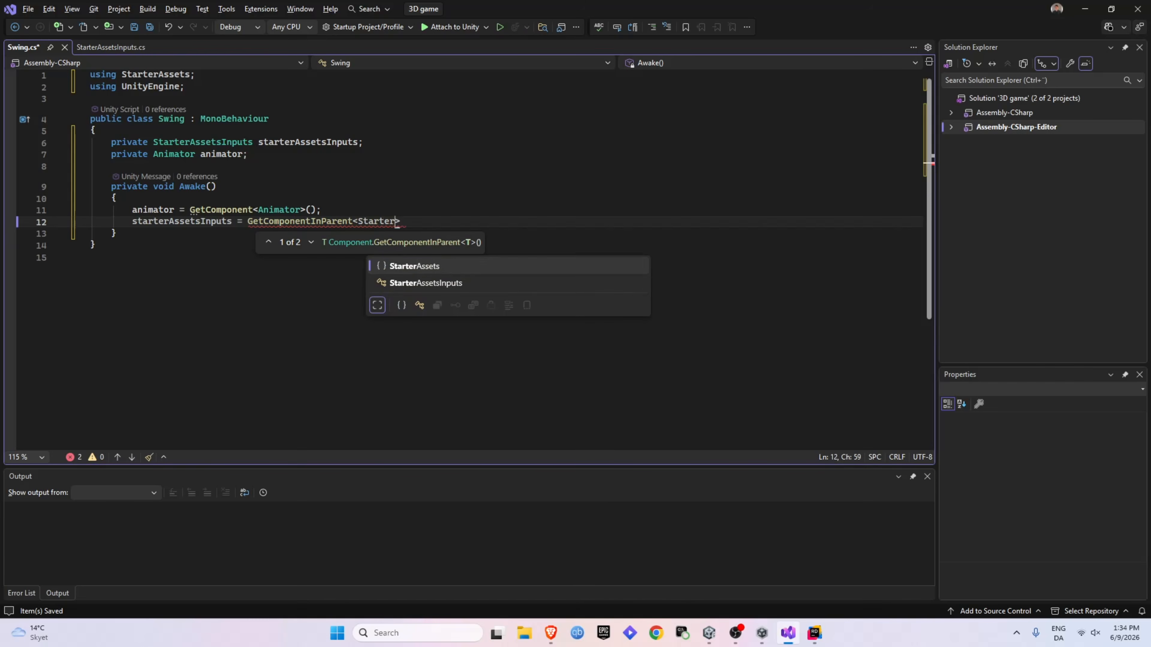
pyautogui.write('();')
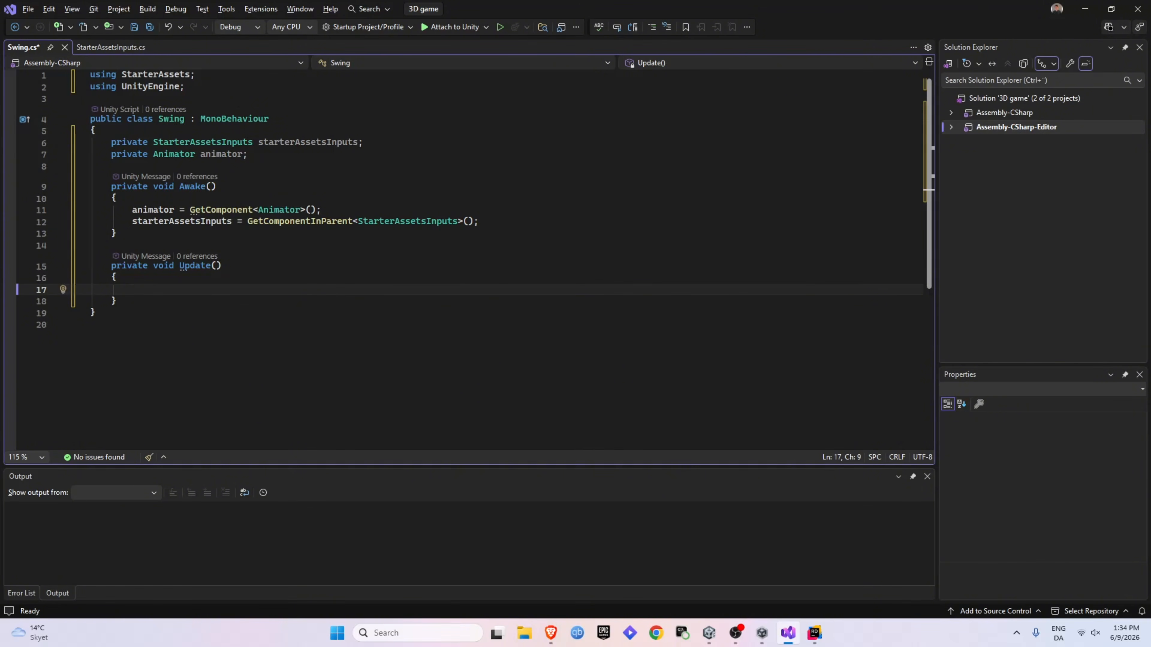
# Step: In a private Update method, add an if statement with the condition starterAssetsInputs != null && starterAssetsInputs.swing
pyautogui.write('if')
pyautogui.press('Tab')
pyautogui.press('Tab')
pyautogui.write('starterAssetsInputs')
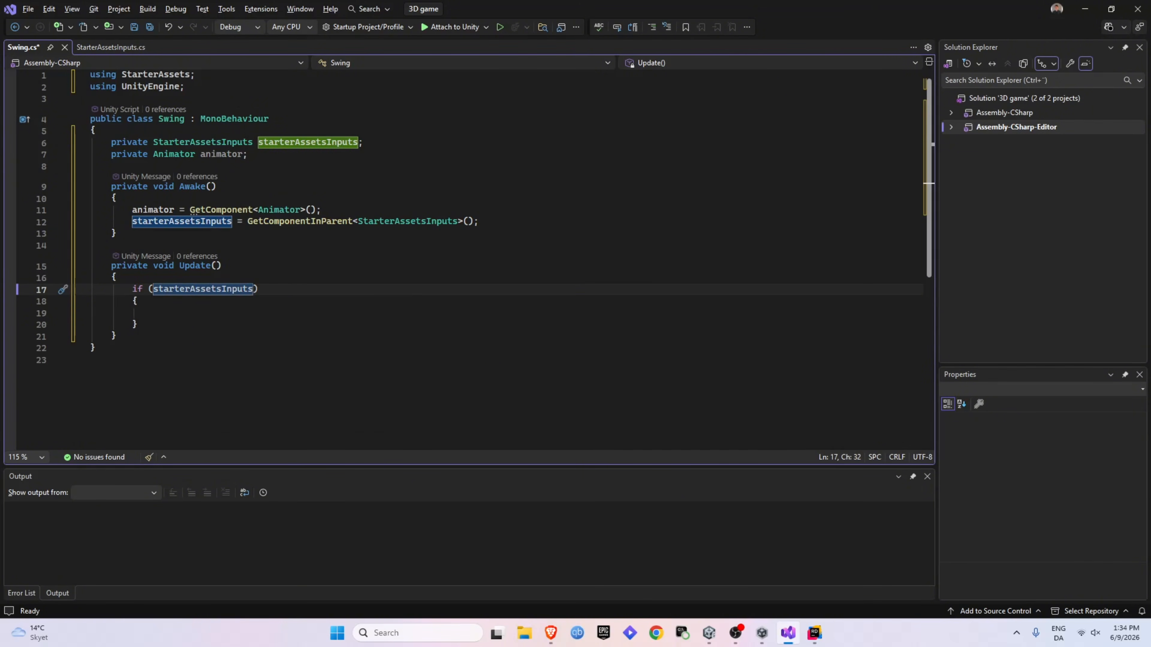
pyautogui.write(' != null &&')
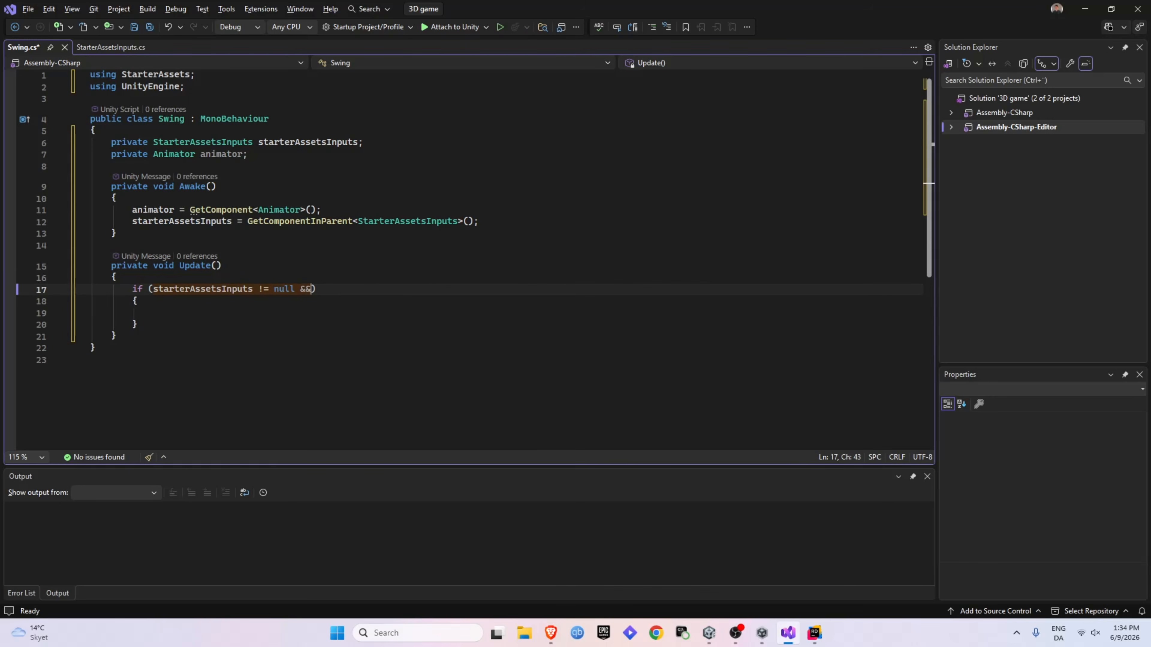
pyautogui.write(' starterAssetsInputs.sw')
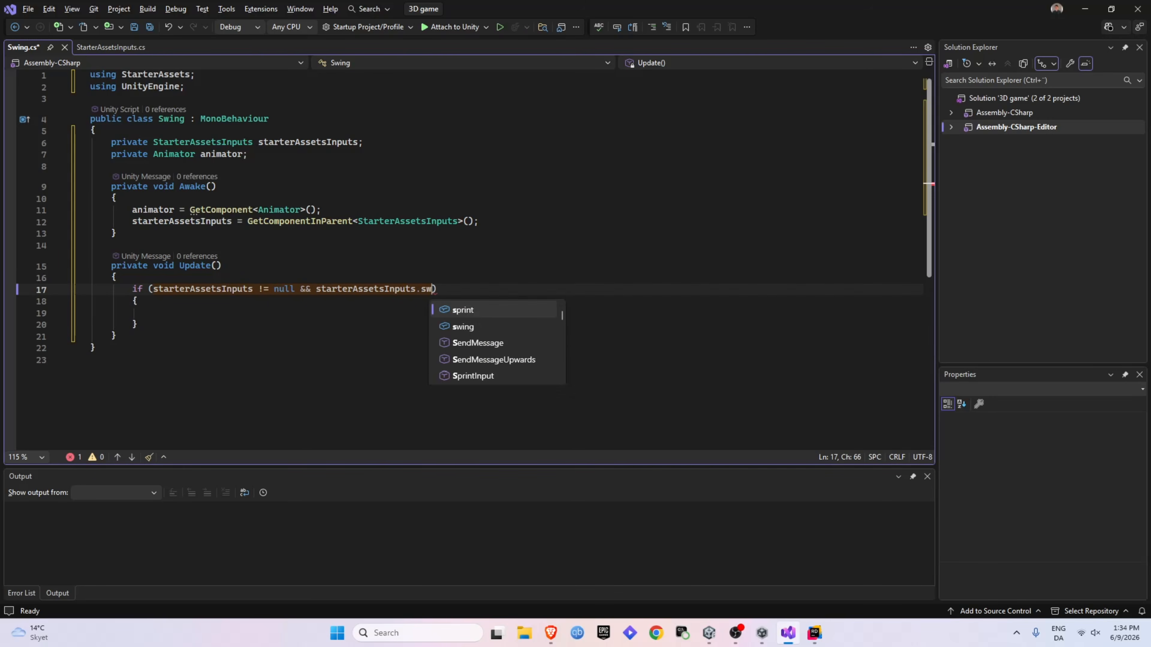
pyautogui.write('ing')
pyautogui.press('Tab')
pyautogui.press('Return')
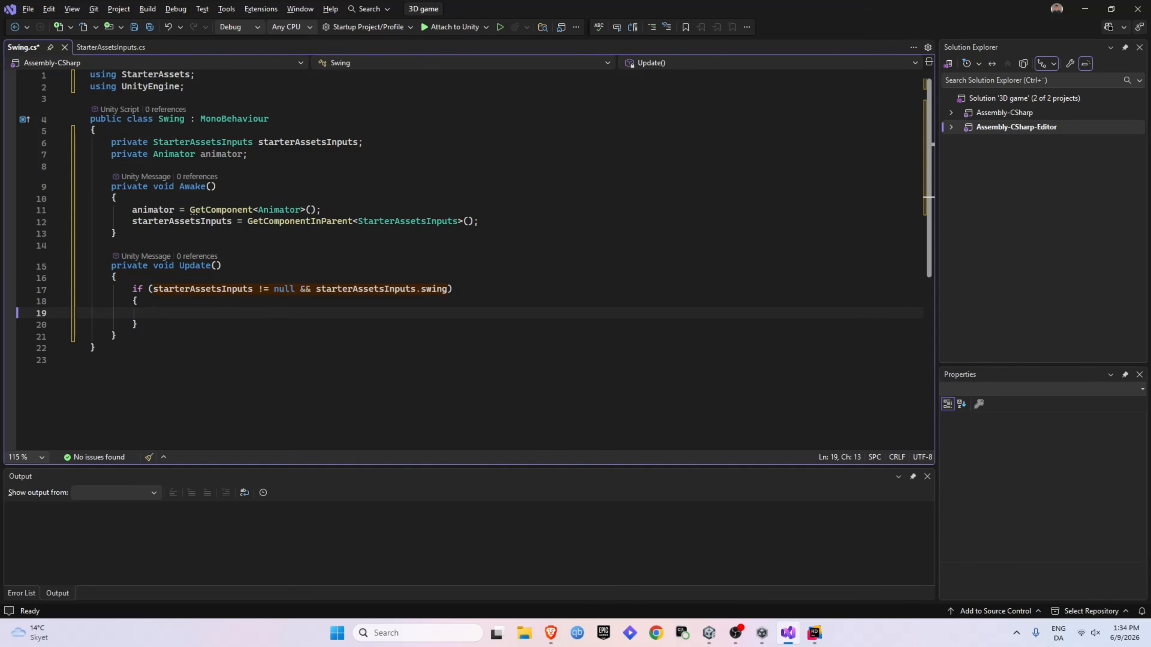
# Step: Inside the if block, fire the Animator trigger with animator.SetTrigger("swing");
pyautogui.write('an')
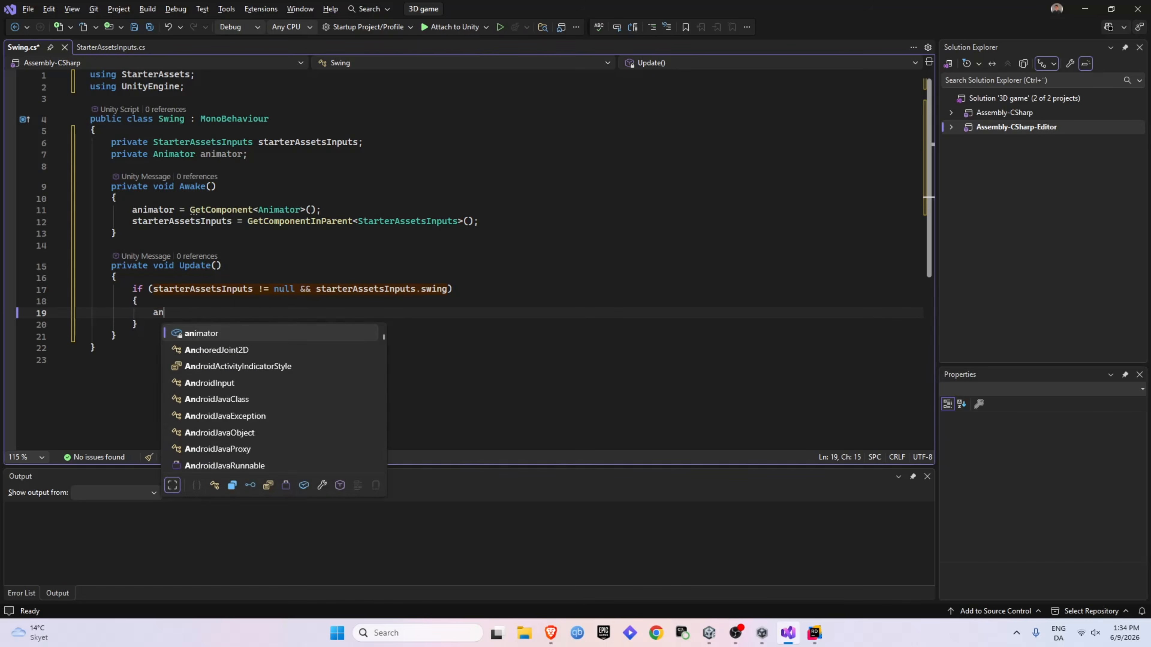
pyautogui.write('imator.SetTr')
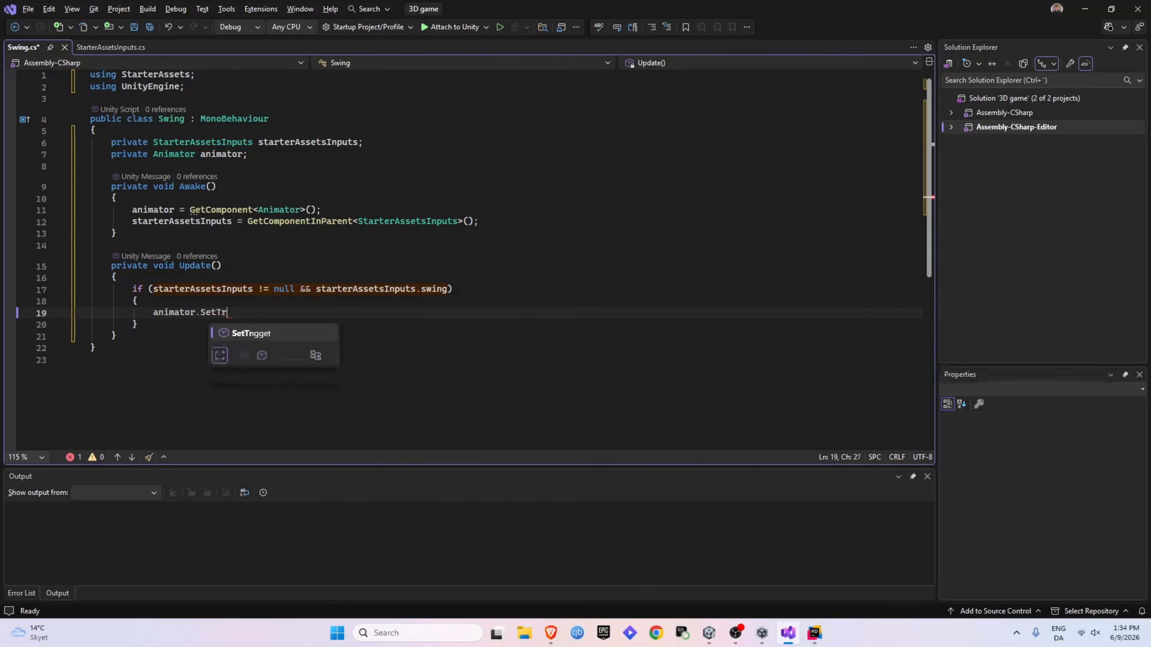
pyautogui.press('Tab')
pyautogui.write('("')
pyautogui.write('swing"')
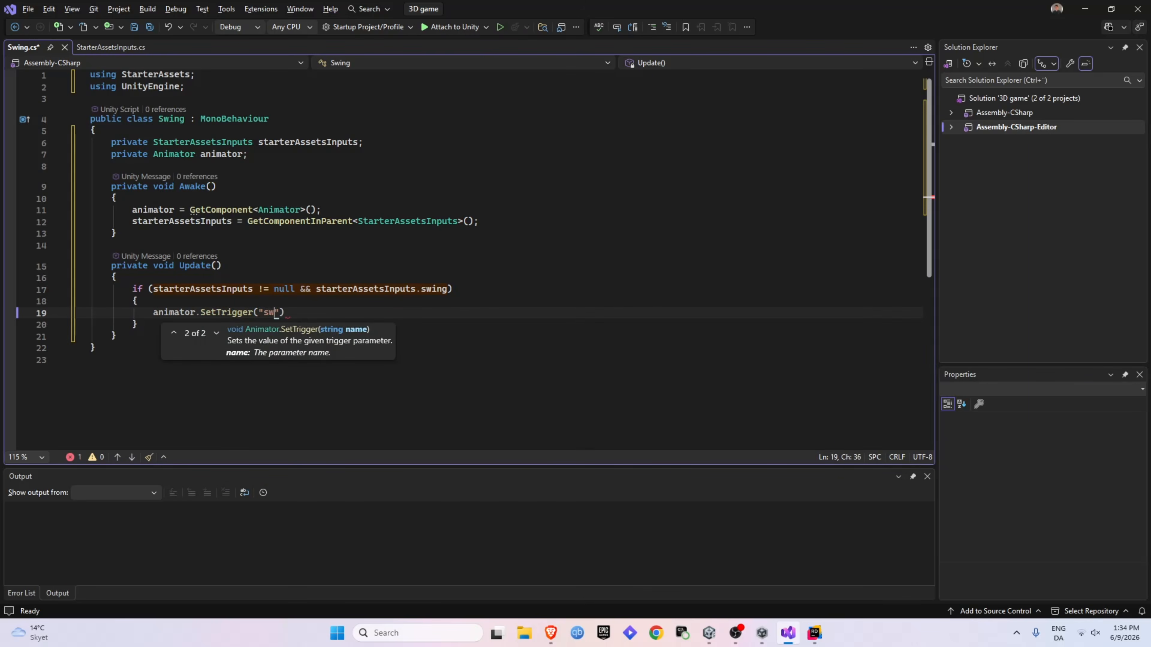
pyautogui.write(');')
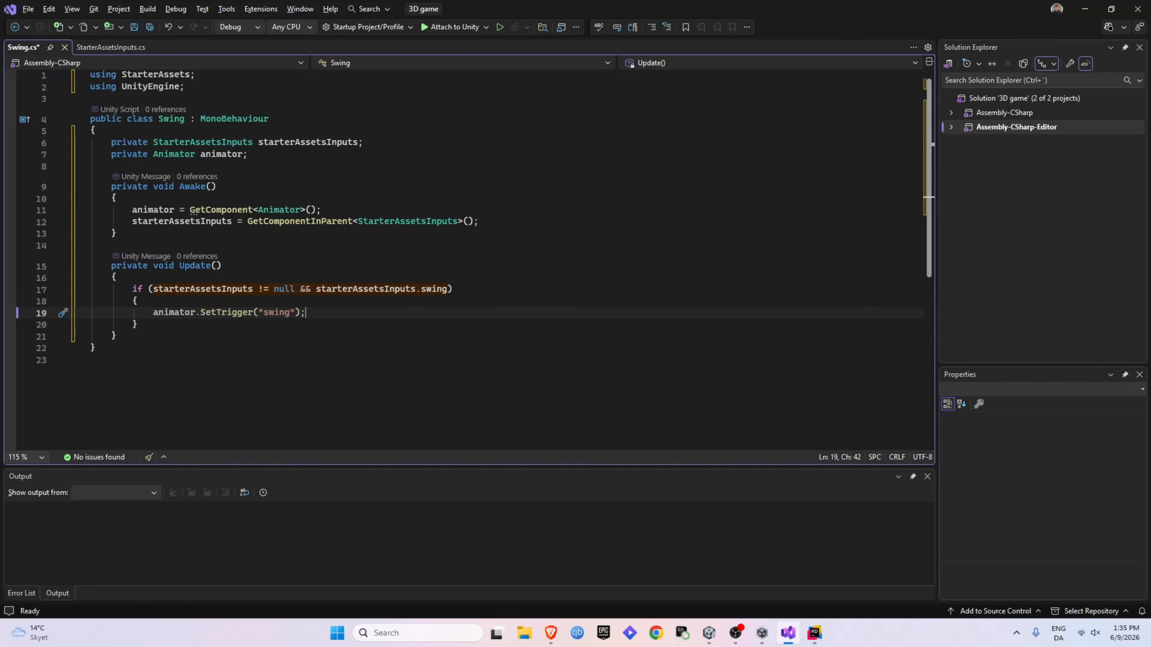
# Step: Reset the input after the trigger call with starterAssetsInputs.SwingInput(false); and save the Swing script
pyautogui.press('Return')
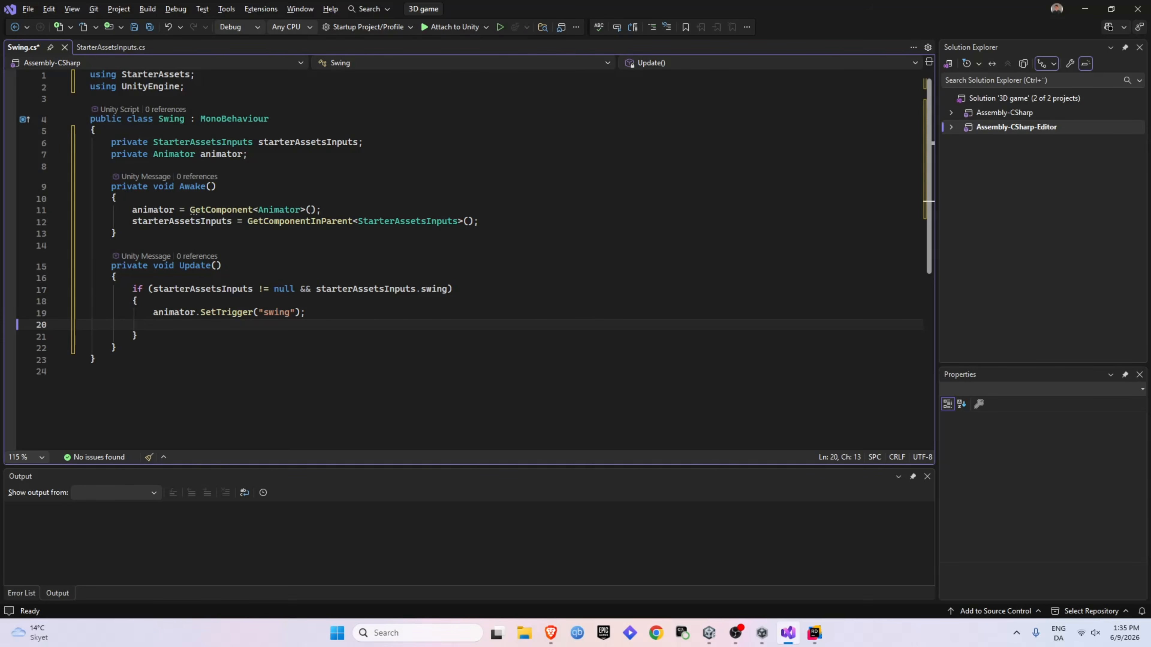
pyautogui.write('sta')
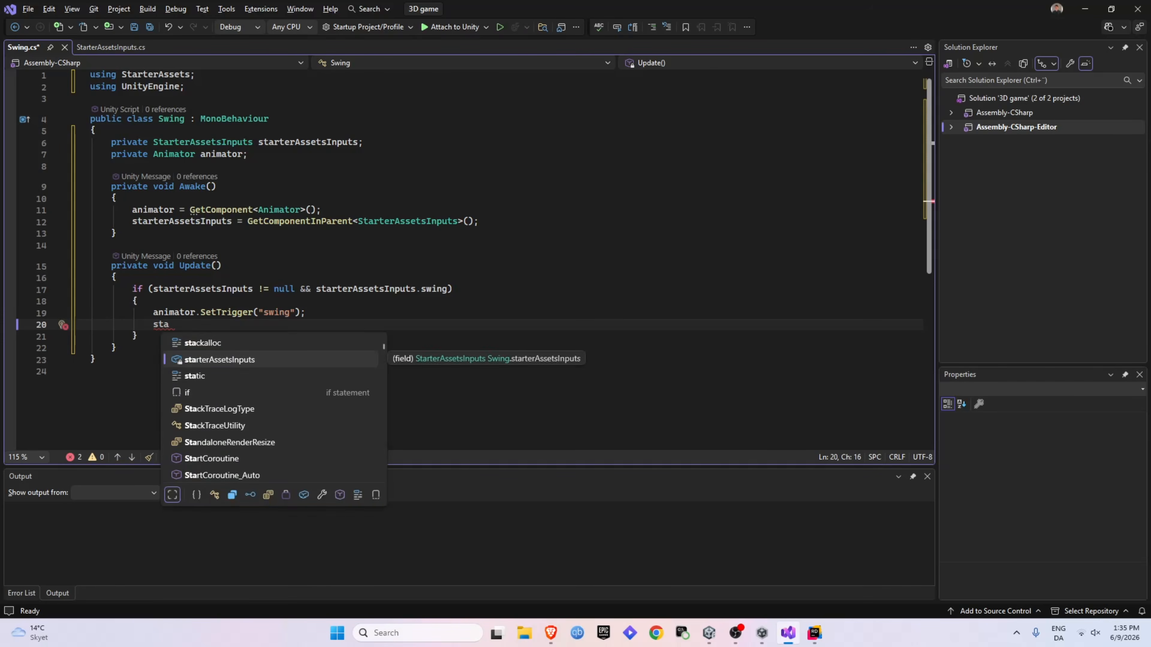
pyautogui.write('rterAssetsInputs.SwingInput')
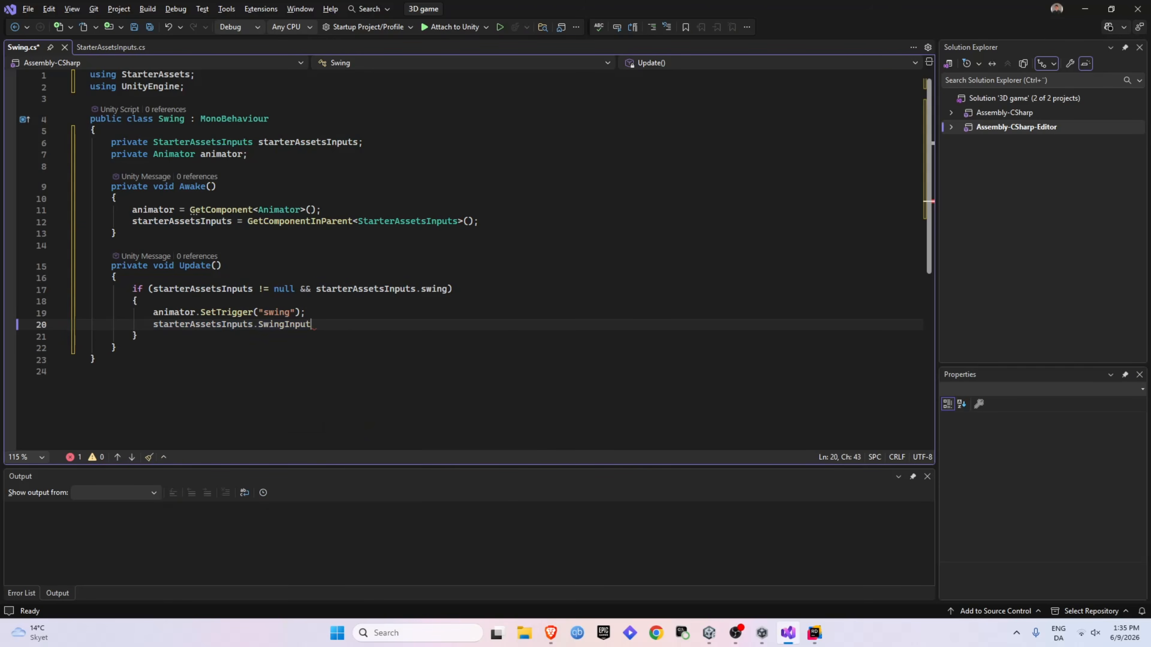
pyautogui.write('(false);')
pyautogui.click(582, 301)
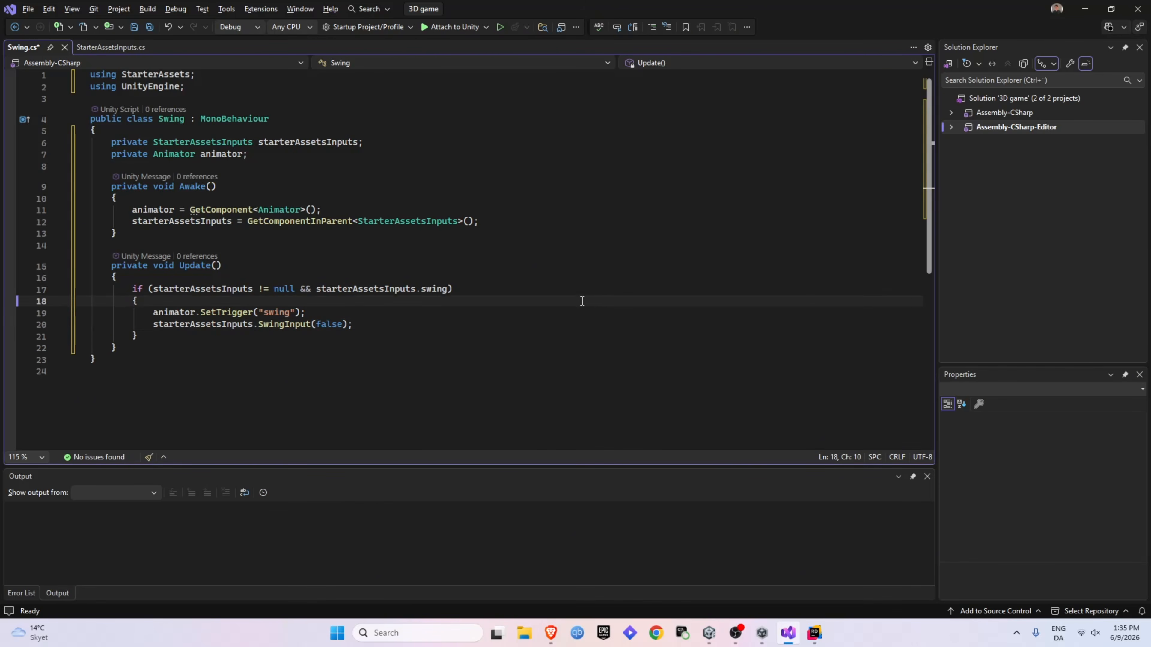
pyautogui.hotkey('ctrl', 's')
# Step: Switch to Unity and attach the Swing script from the Scripts folder to the Axe object
pyautogui.hotkey('alt', 'Tab')
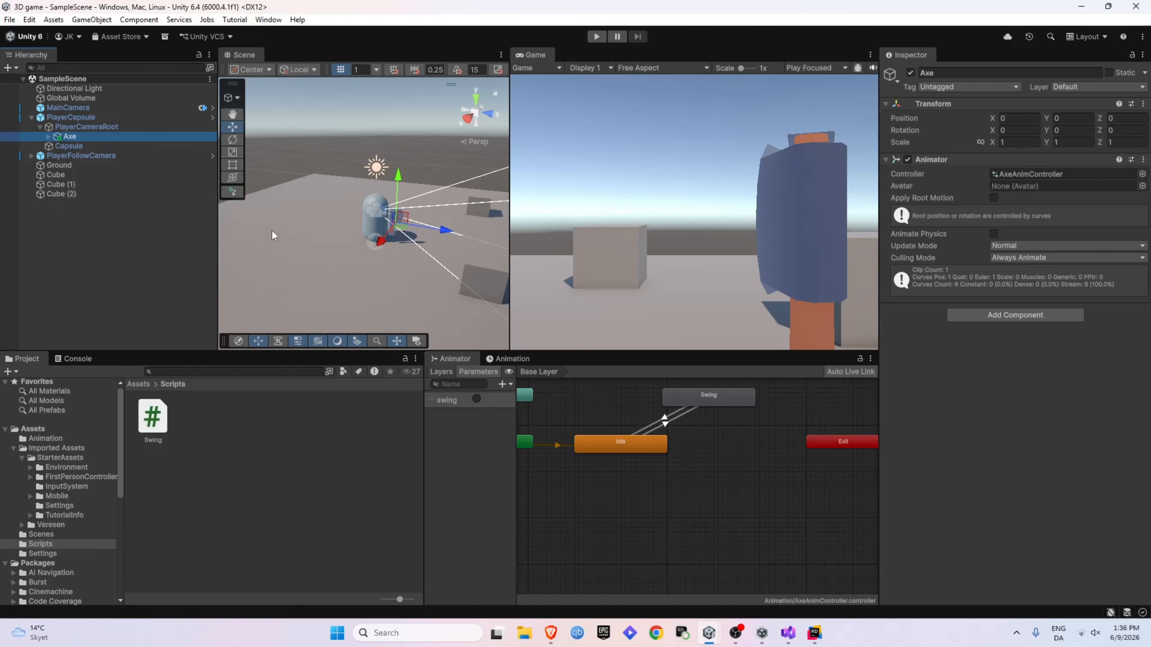
pyautogui.moveTo(153, 417); pyautogui.dragTo(996, 321)
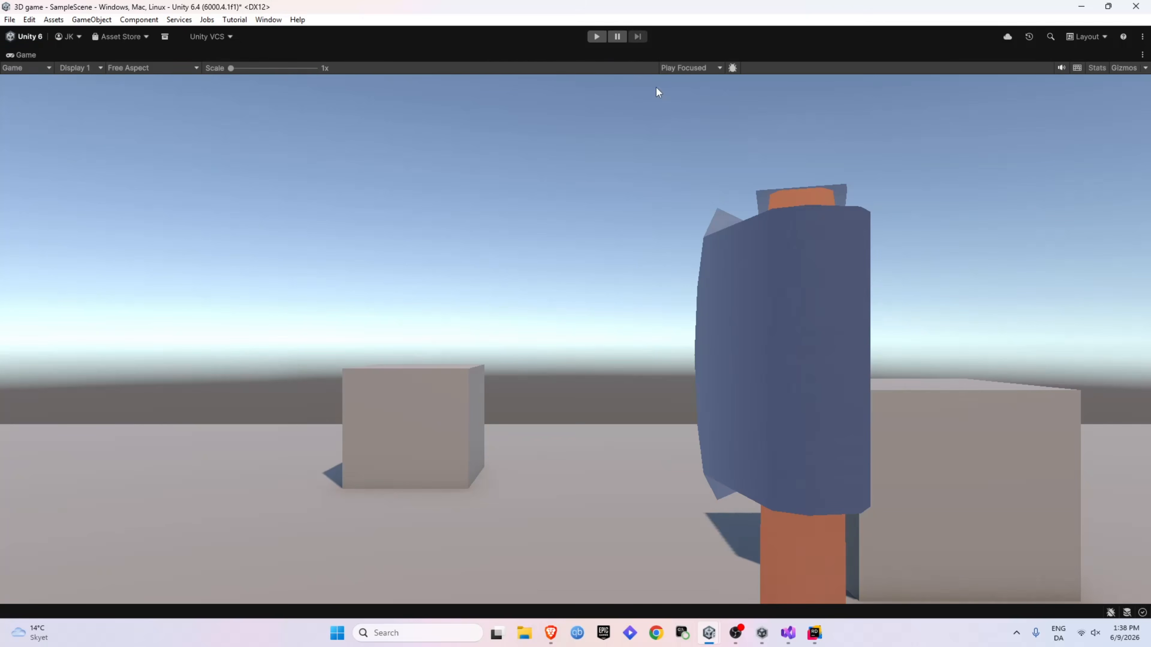
# Step: Play the scene and test the axe swing repeatedly while looking and moving around the cubes
pyautogui.hotkey('ctrl', 'p')
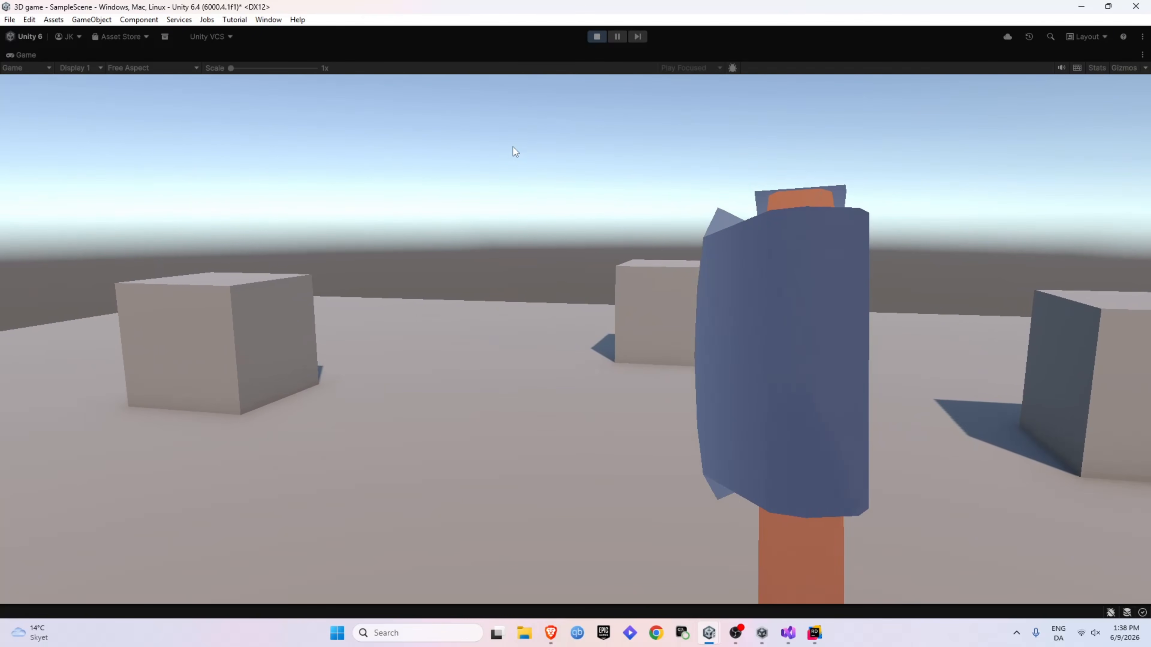
pyautogui.click(512, 147)
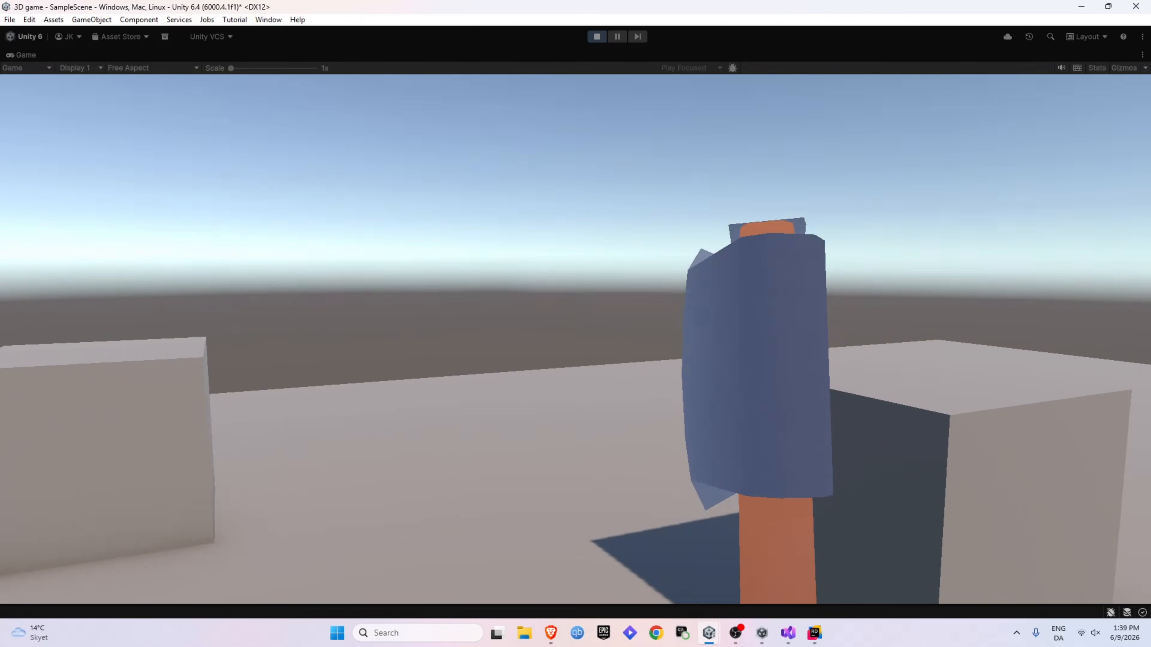
pyautogui.click(575, 339)
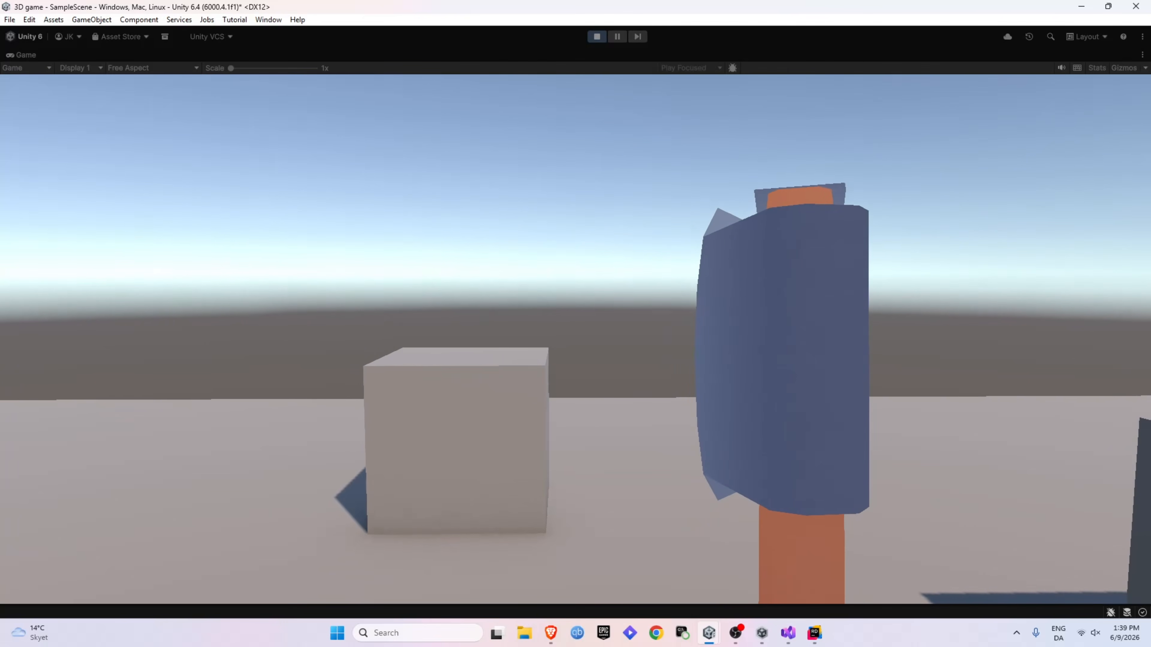
pyautogui.click(575, 339)
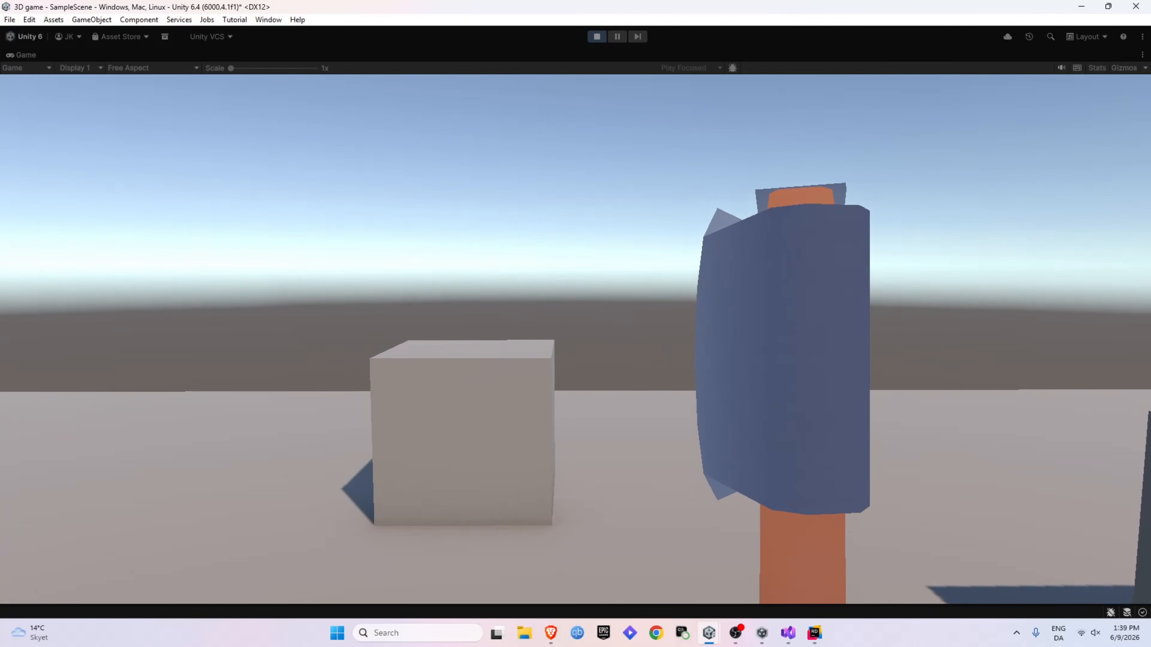
pyautogui.click(575, 339)
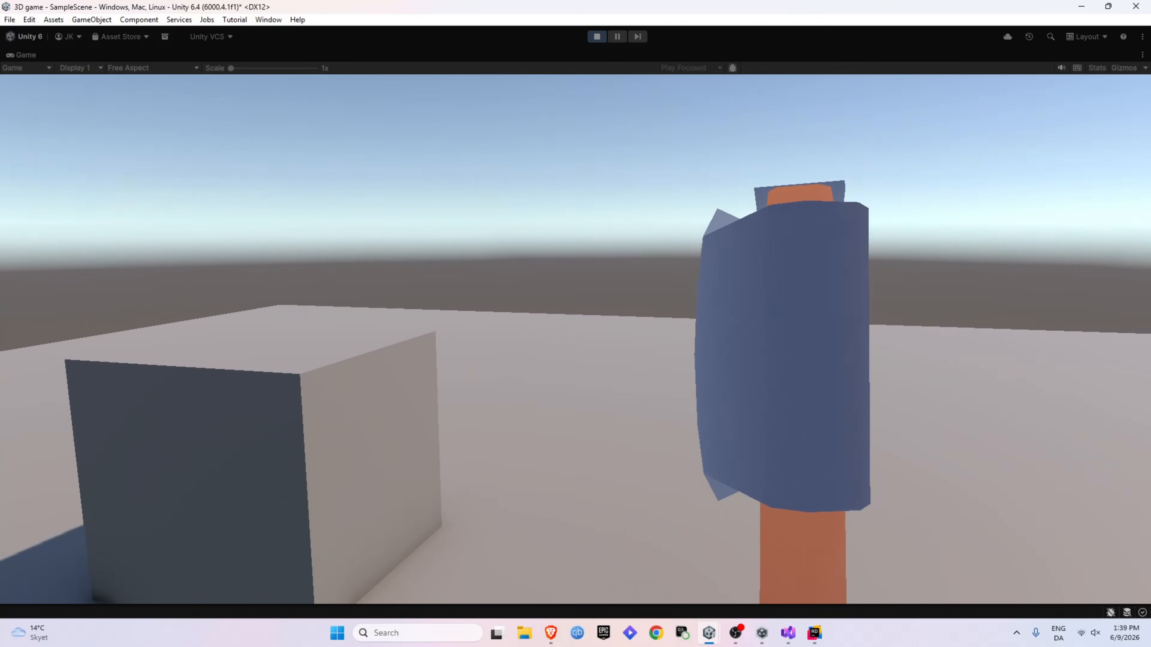
pyautogui.click(575, 338)
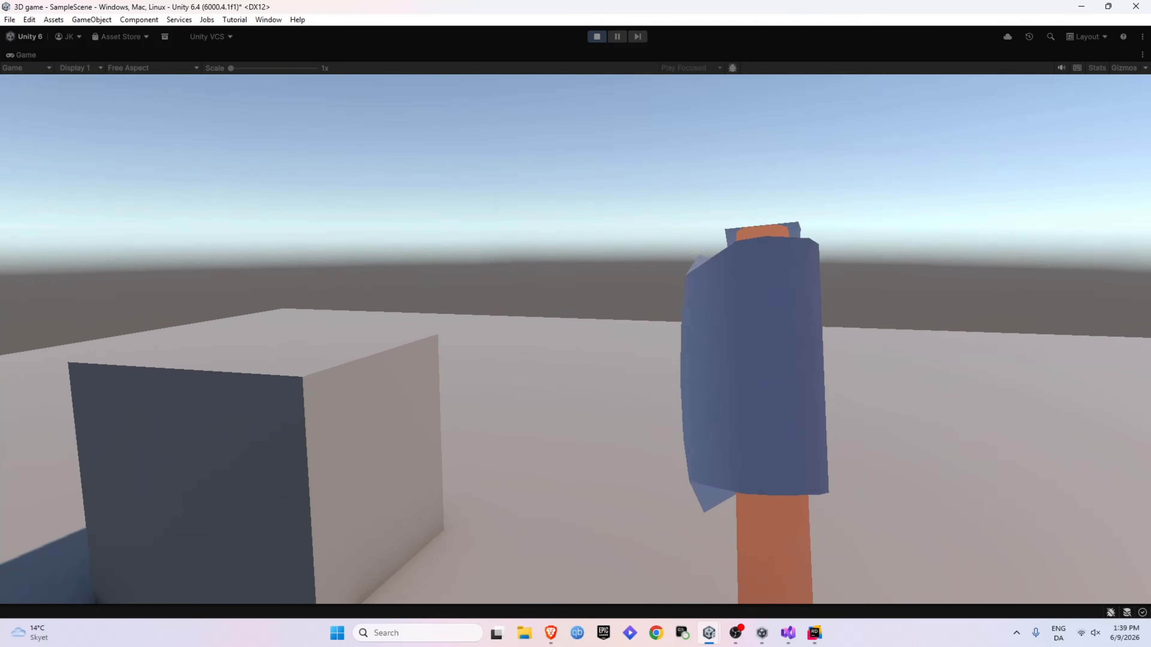
pyautogui.press('d')
pyautogui.click(575, 339)
pyautogui.click(576, 339)
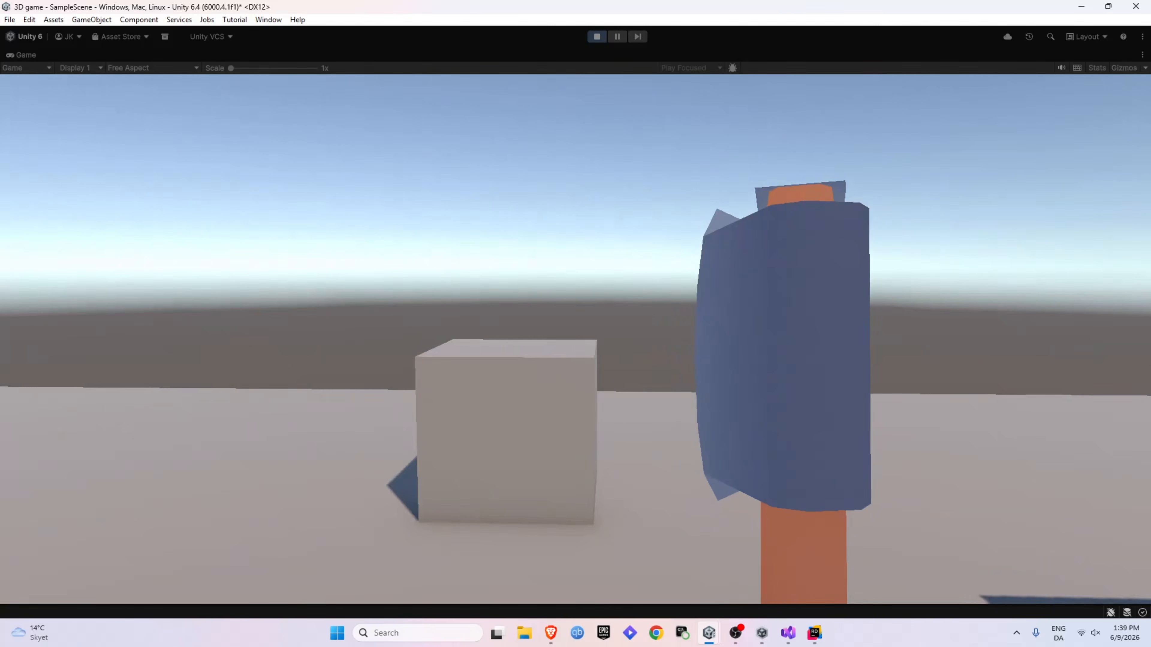
pyautogui.click(576, 339)
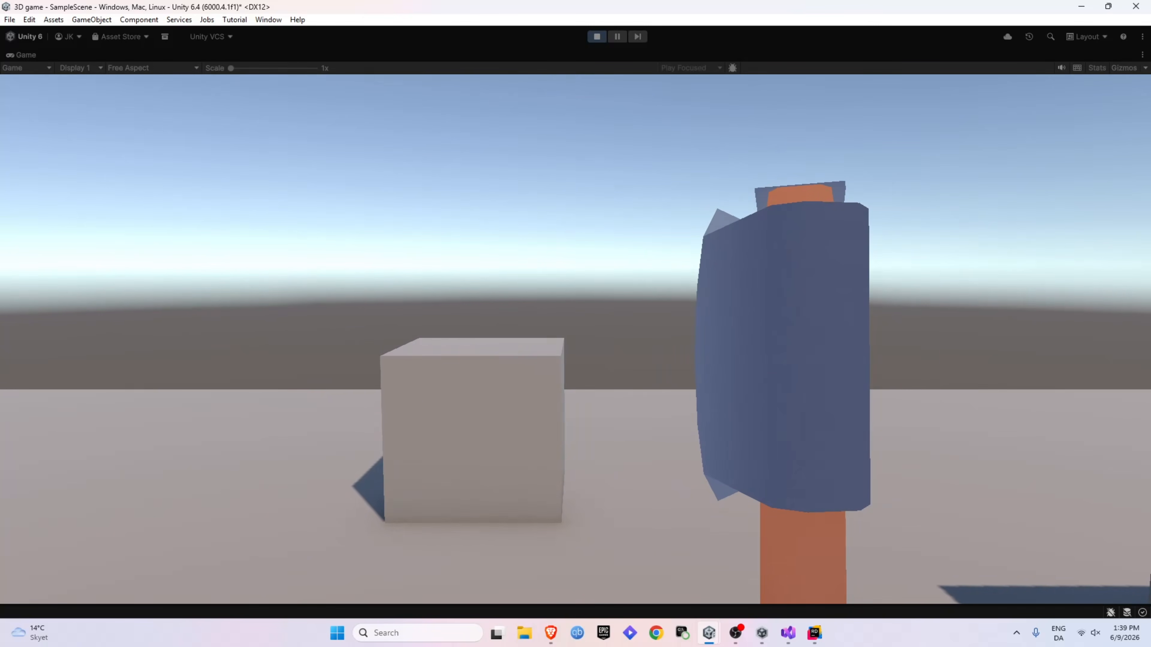